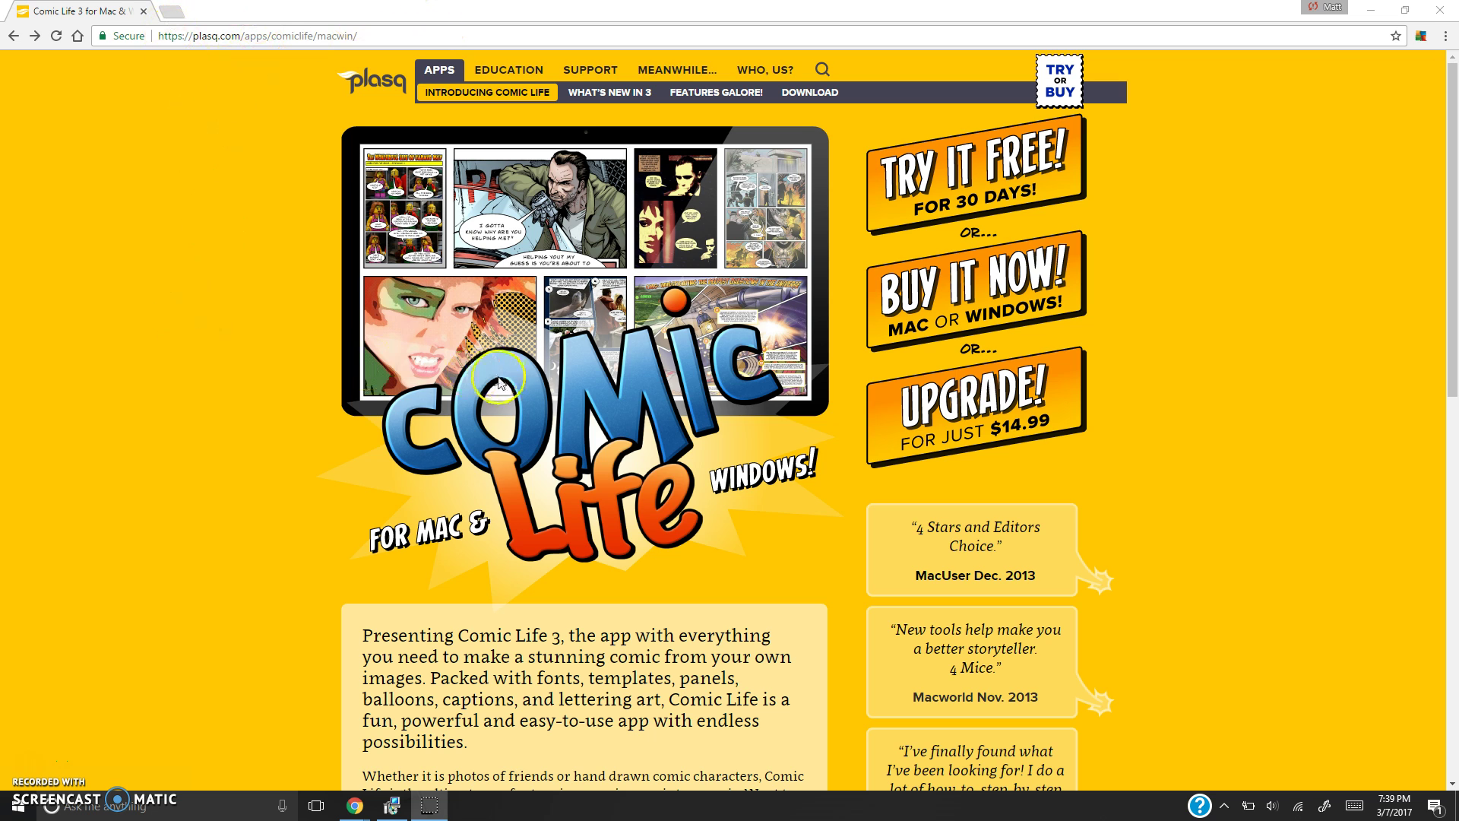
# Go to plasq.com's Support > Downloads page and review the Mac and Windows Comic Life downloads.
pyautogui.click(389, 35)
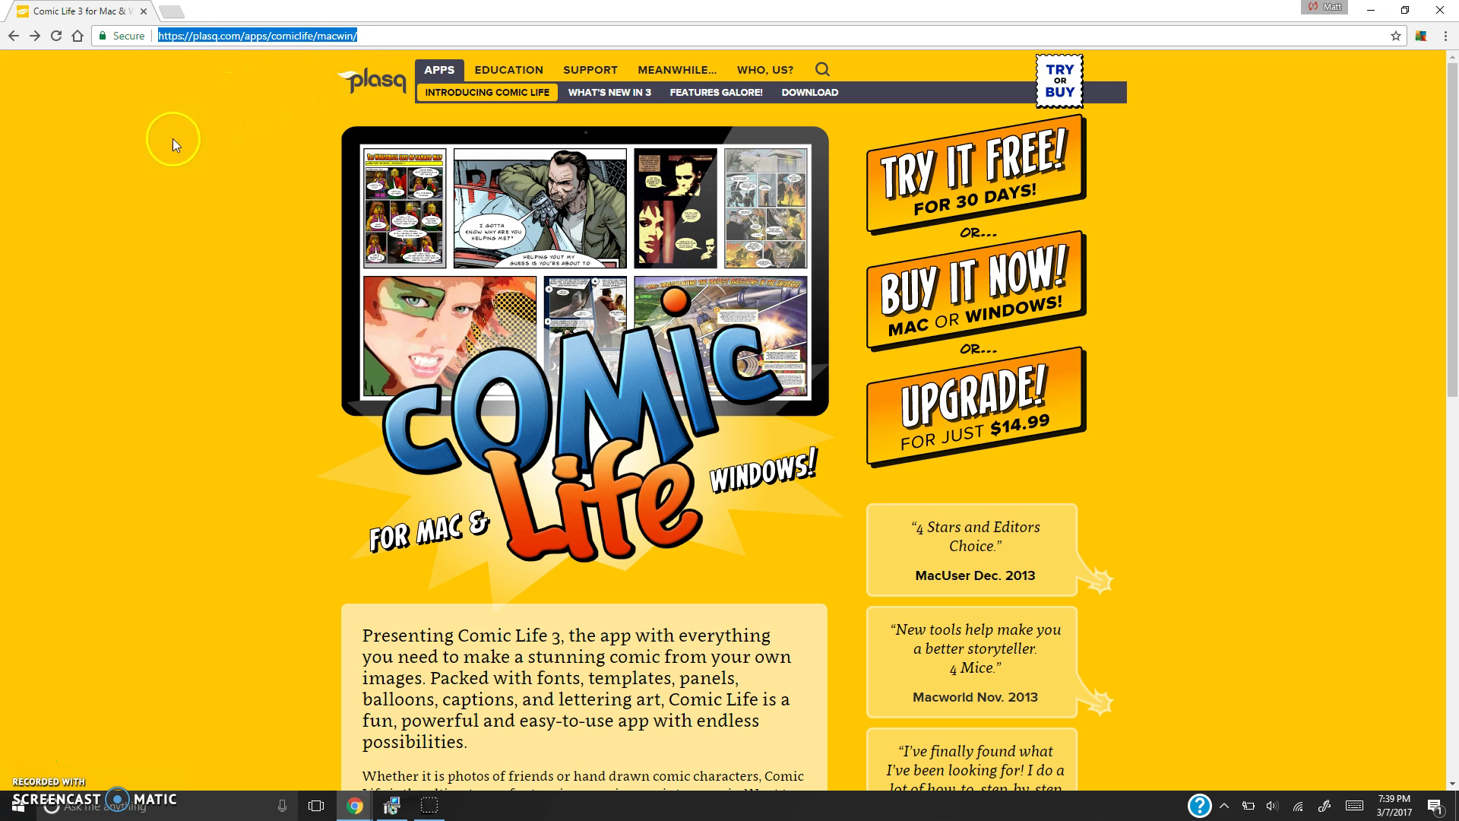
pyautogui.click(91, 255)
pyautogui.click(582, 76)
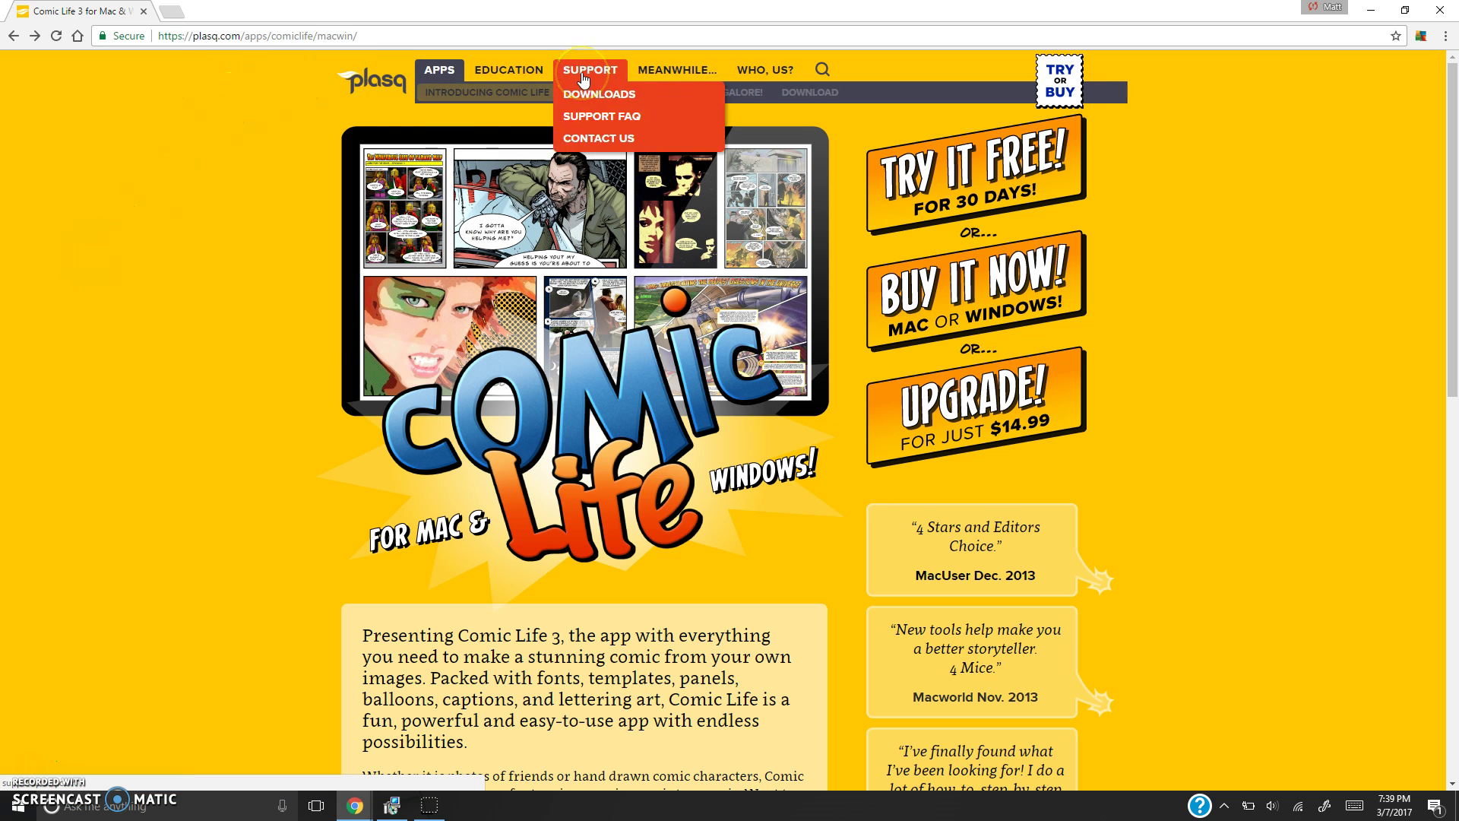
pyautogui.click(590, 99)
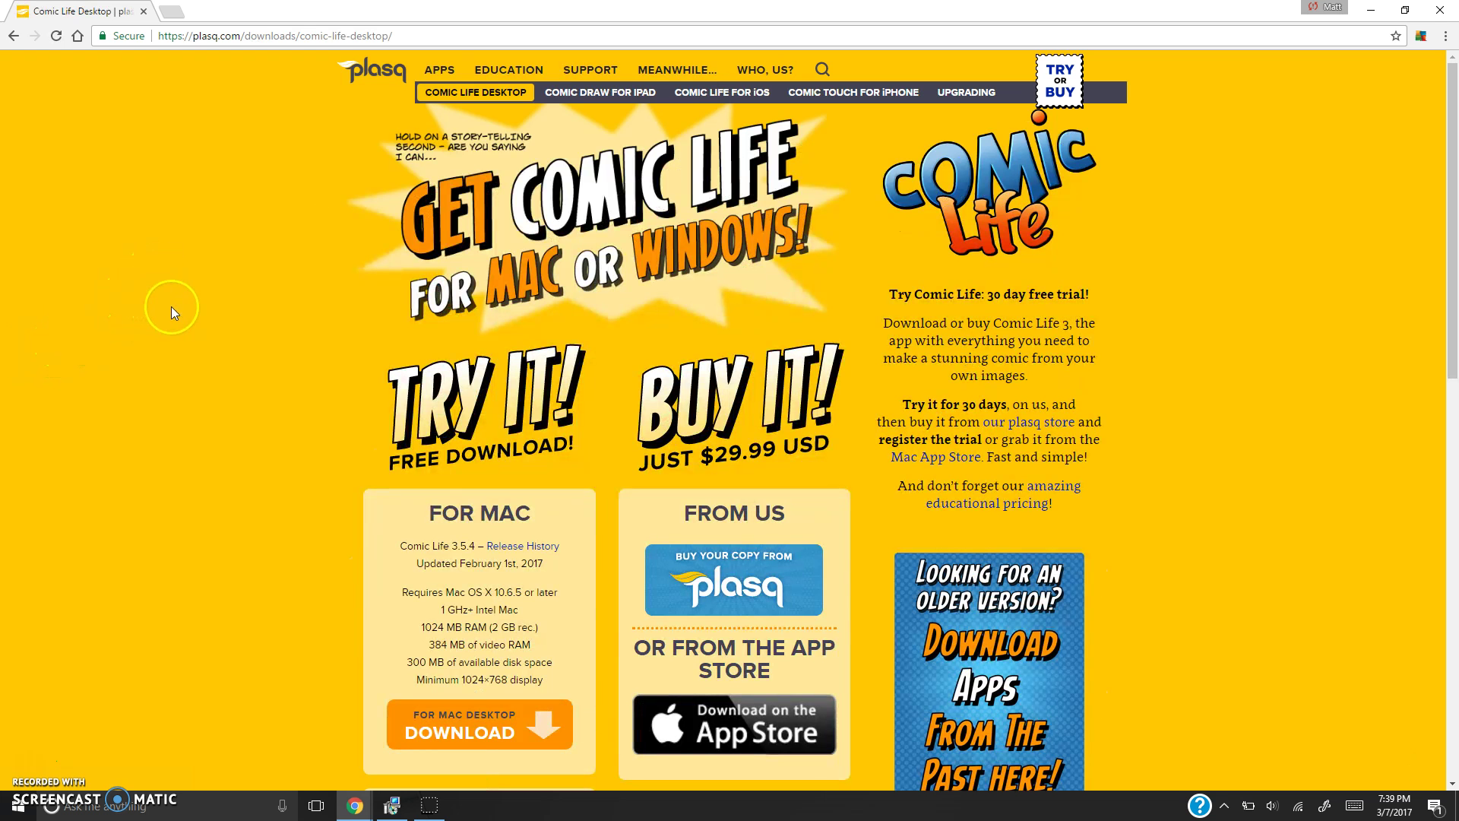
pyautogui.scroll(-6, 226, 349)
pyautogui.scroll(-6, 176, 382)
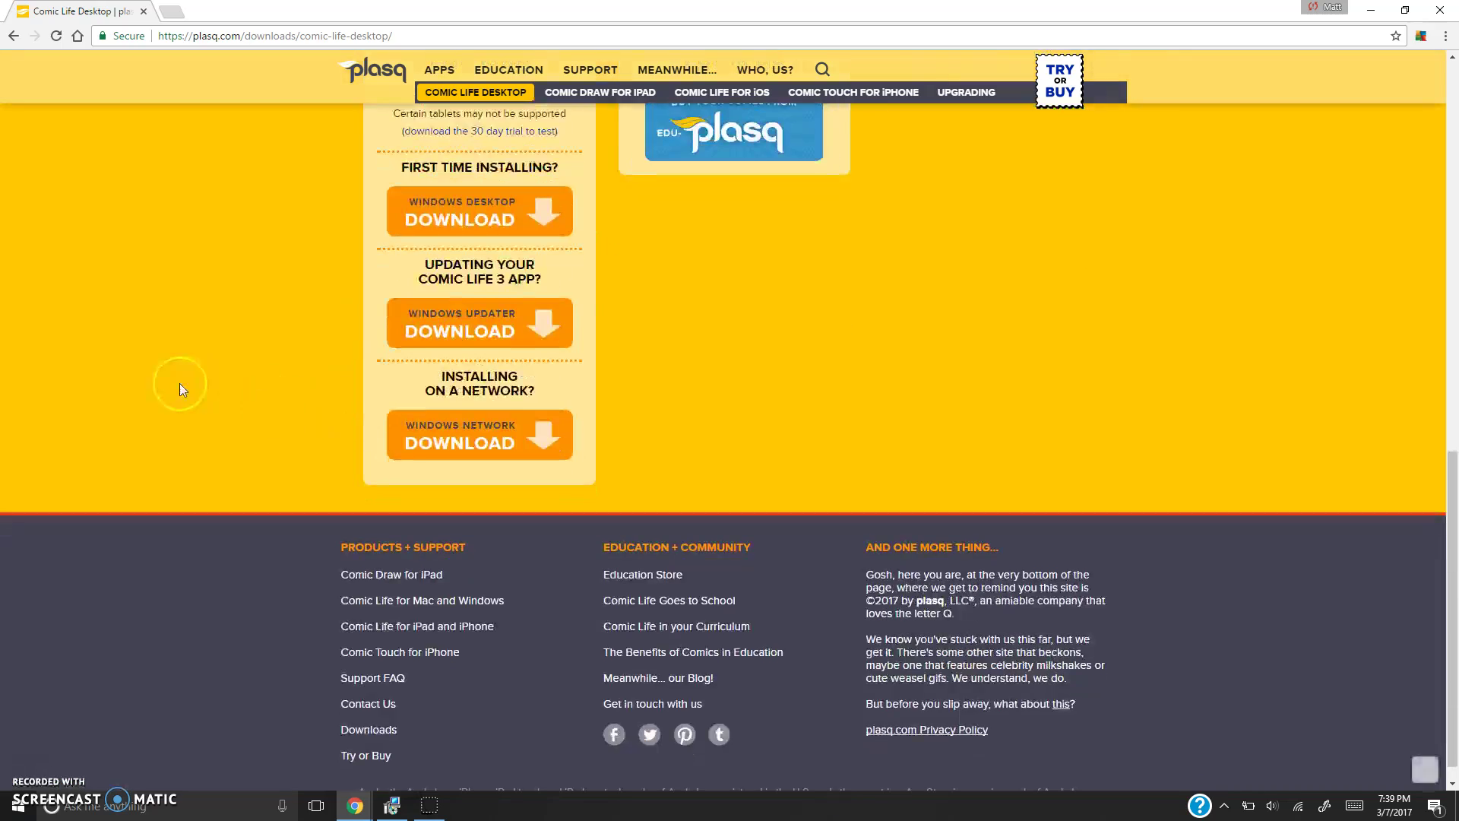
pyautogui.scroll(9, 244, 346)
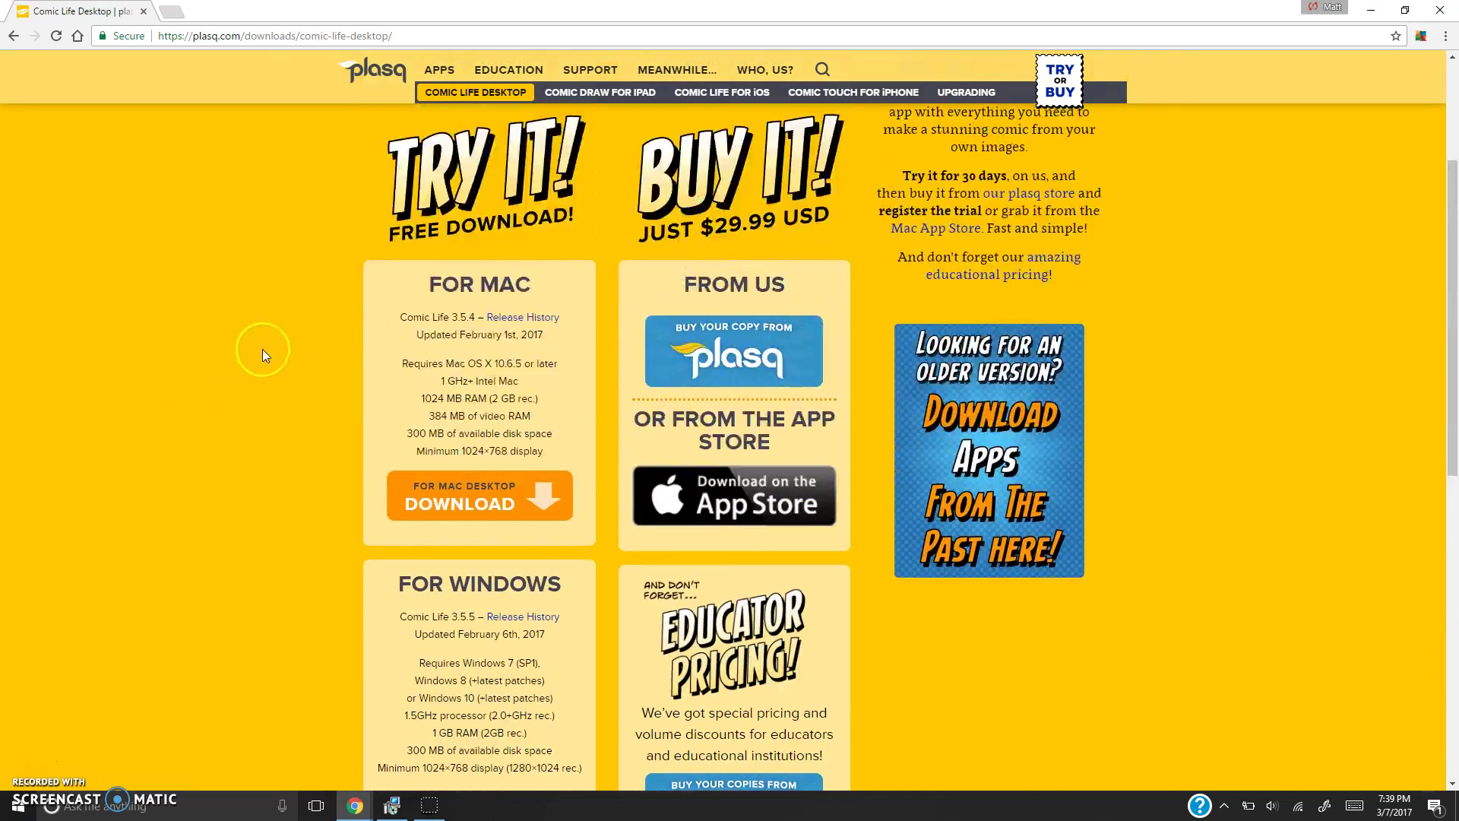
pyautogui.scroll(-4, 262, 349)
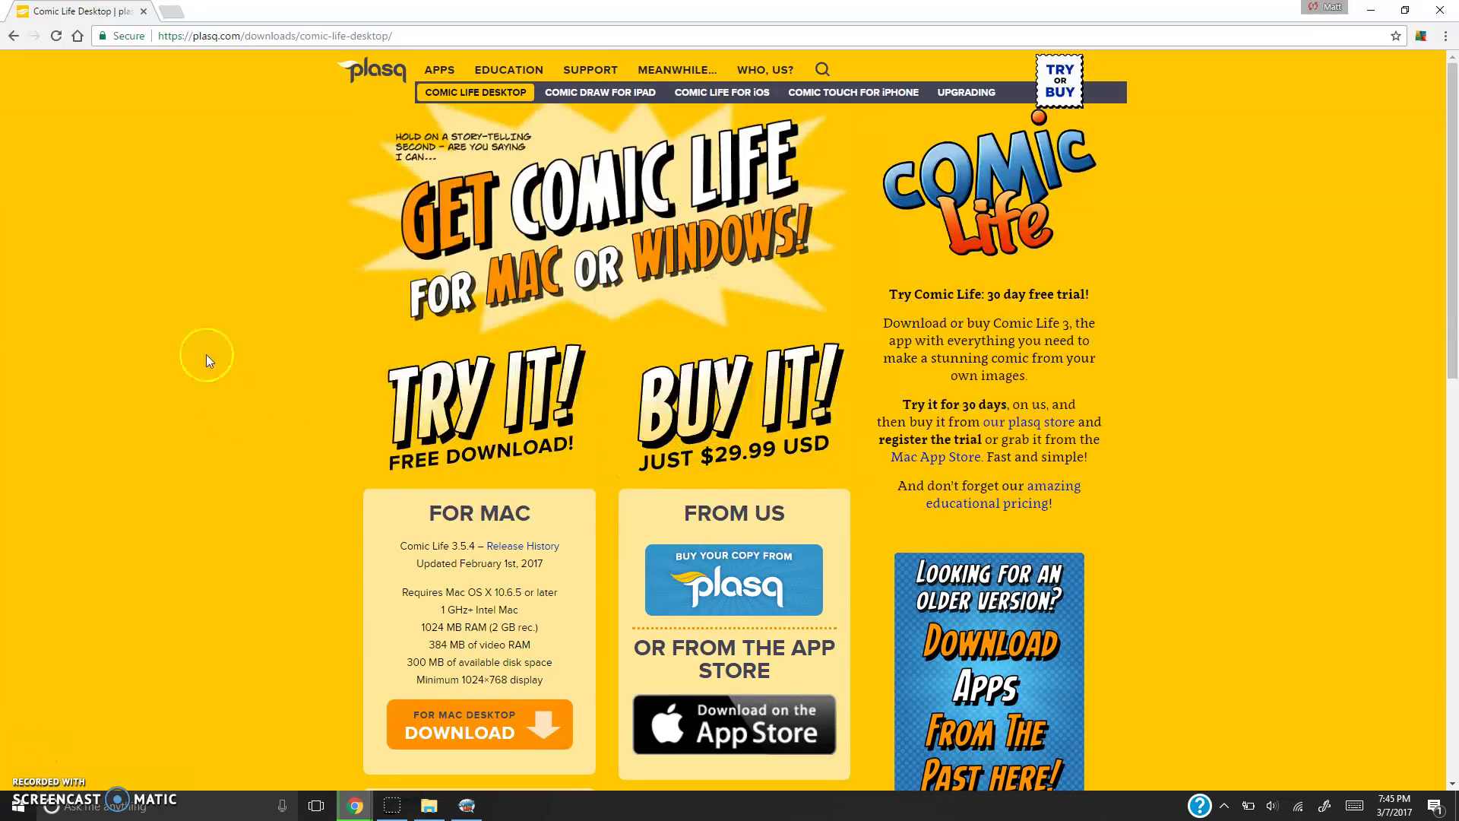
# Minimize Chrome, reposition the Comic Life 3 desktop shortcut, and launch Comic Life 3 from the taskbar.
pyautogui.click(1371, 10)
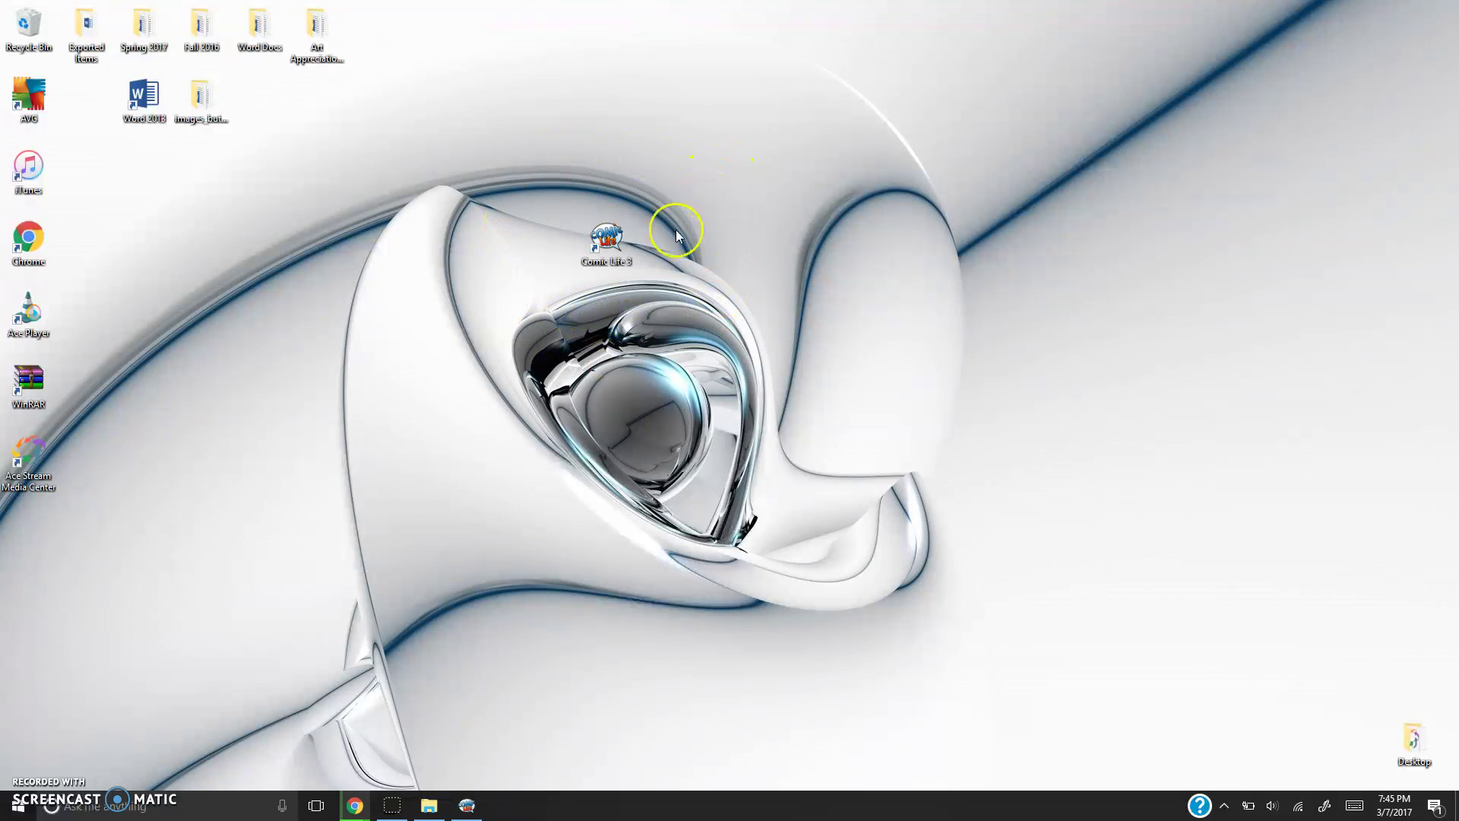
pyautogui.moveTo(614, 240); pyautogui.dragTo(557, 243)
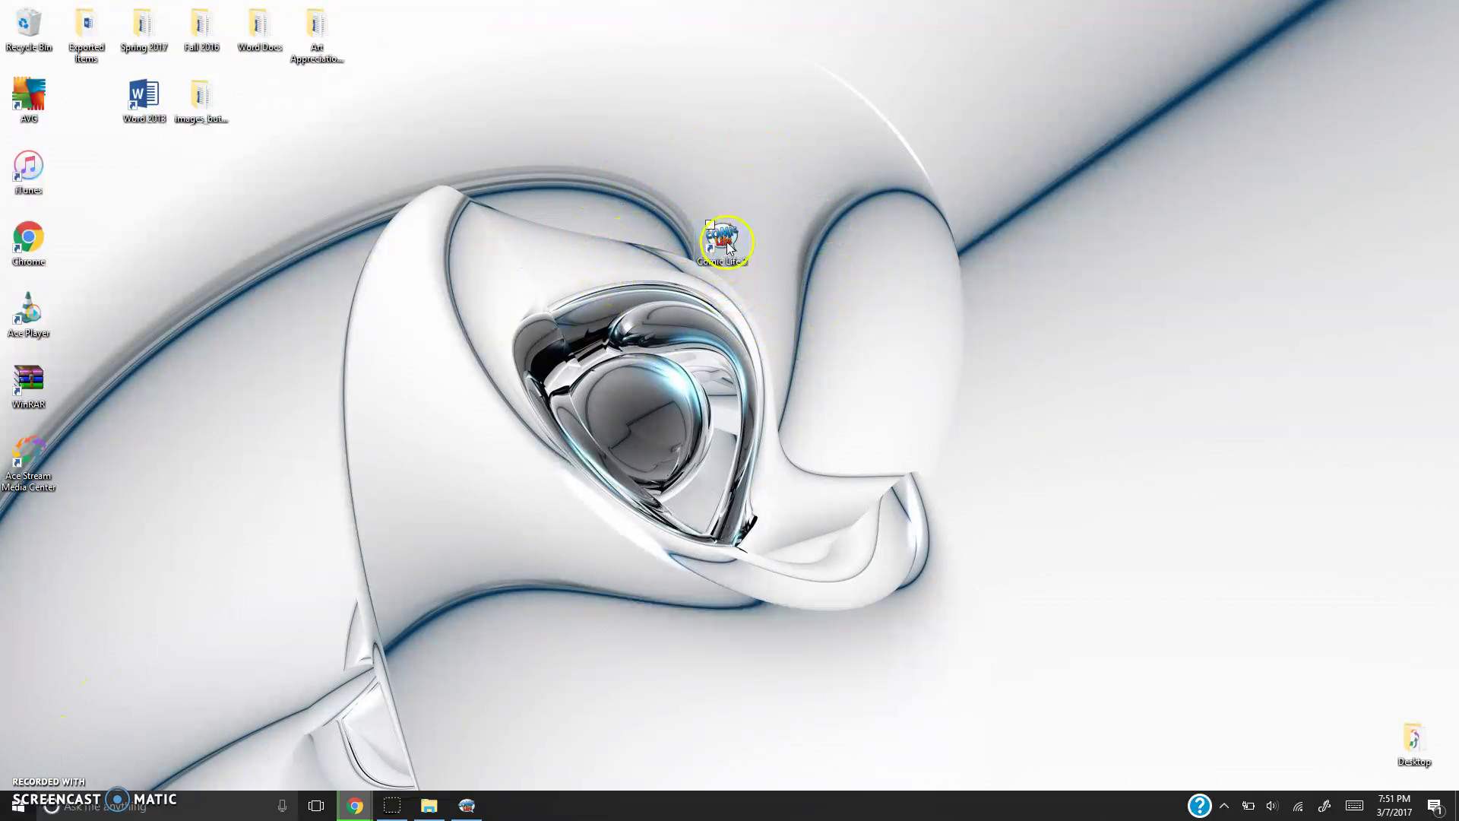
pyautogui.click(466, 805)
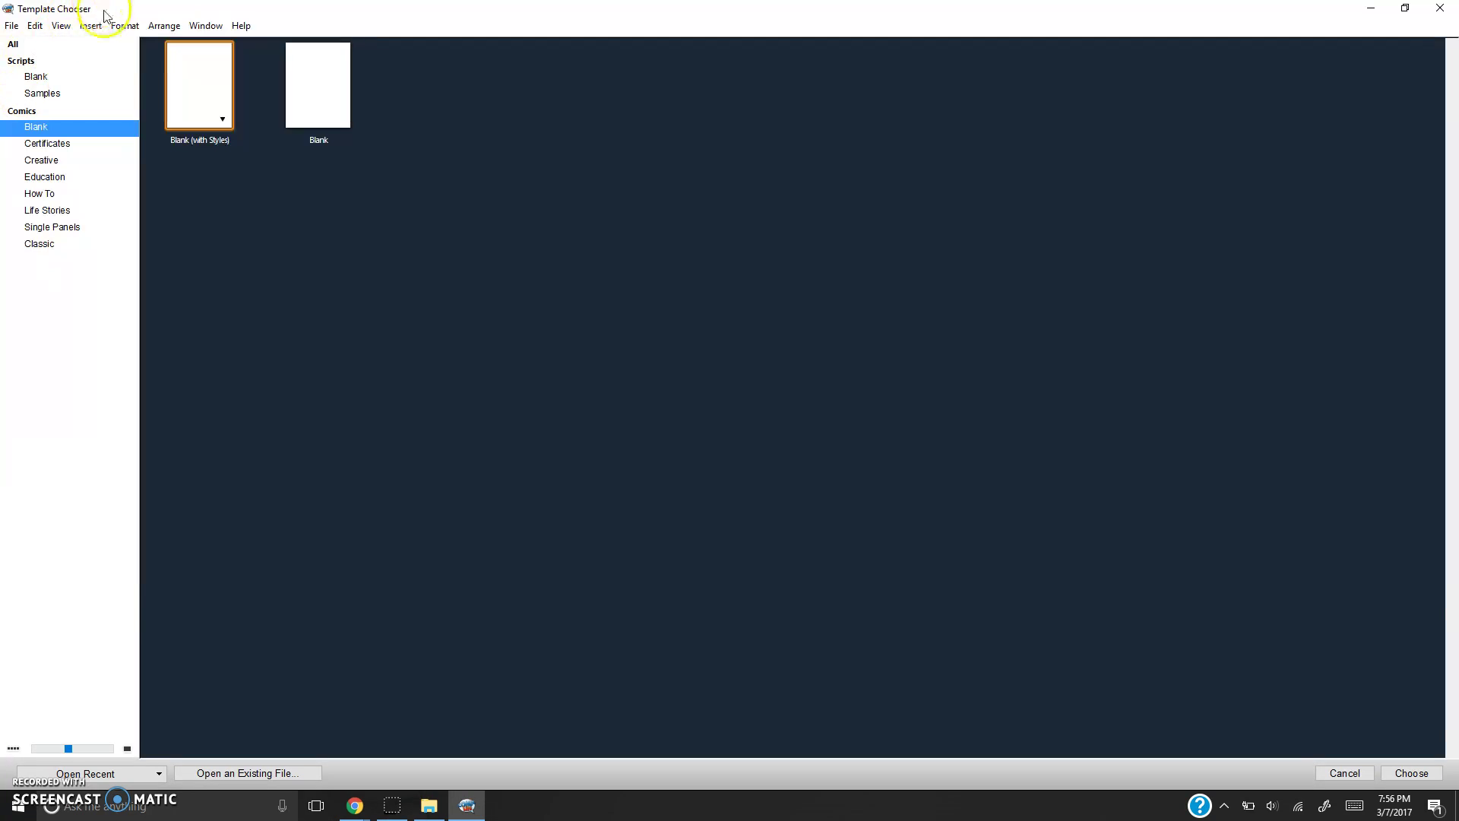
pyautogui.click(25, 43)
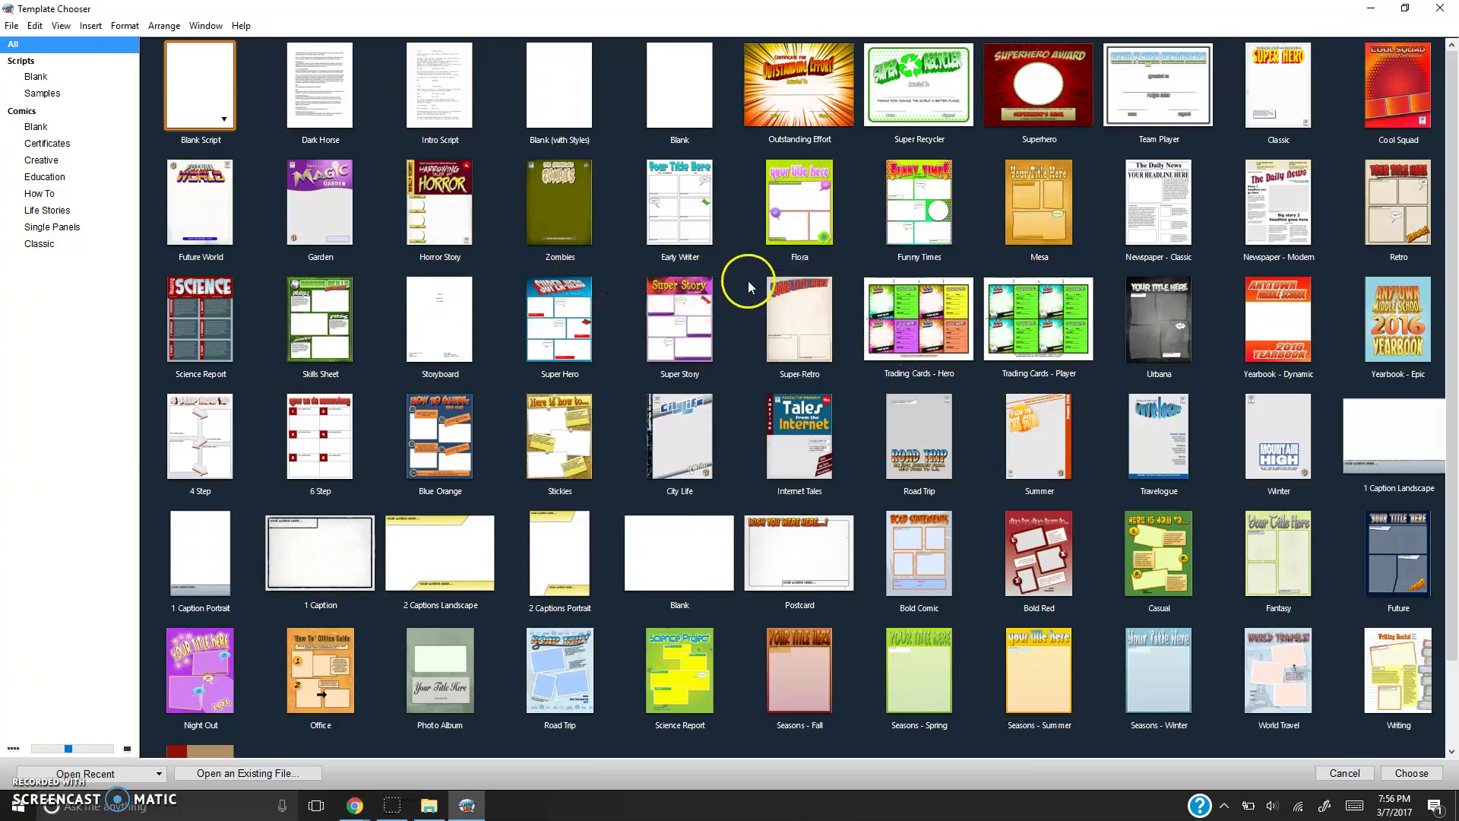
pyautogui.scroll(-1, 728, 319)
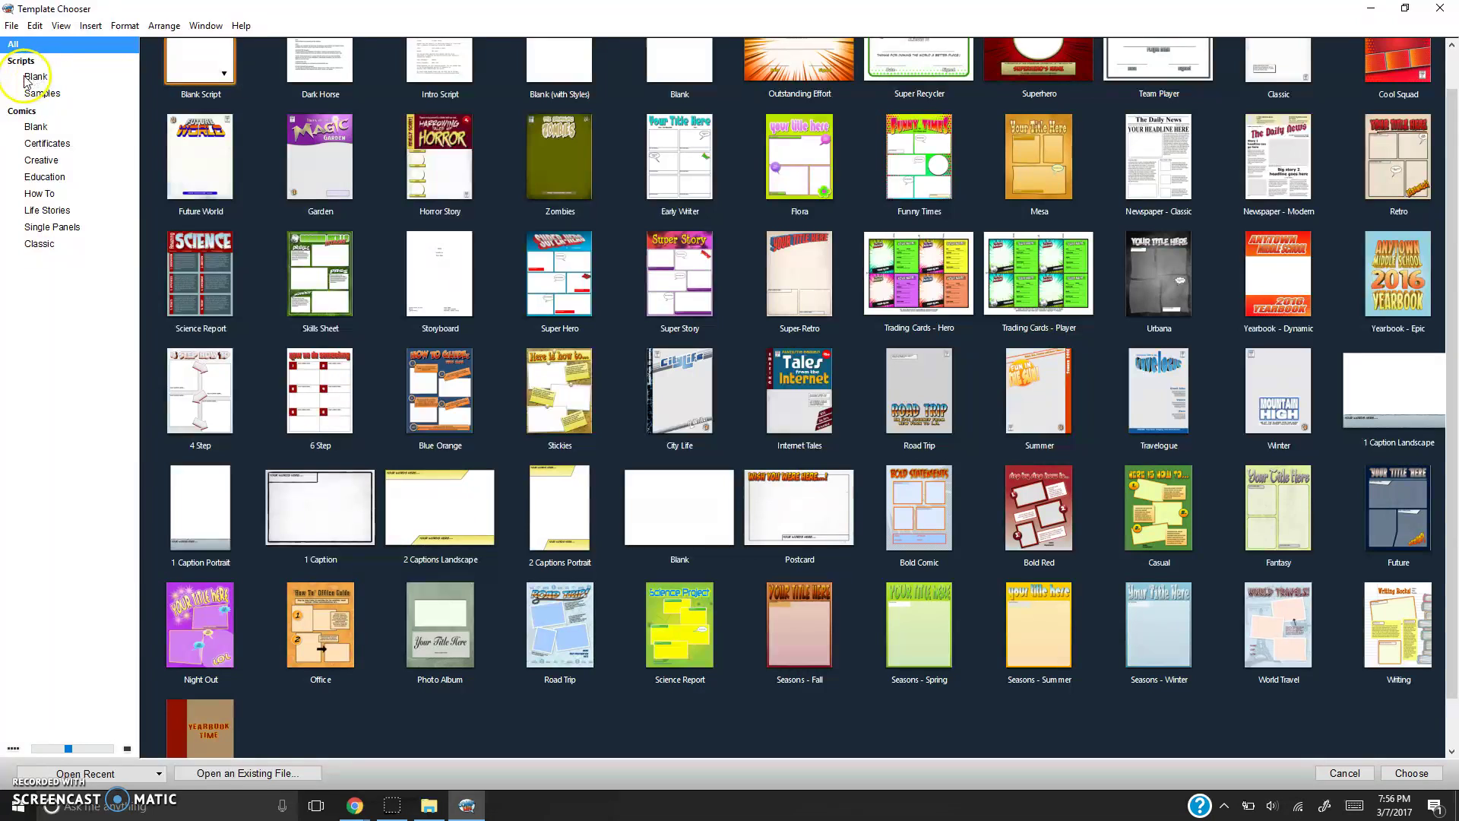
pyautogui.click(40, 93)
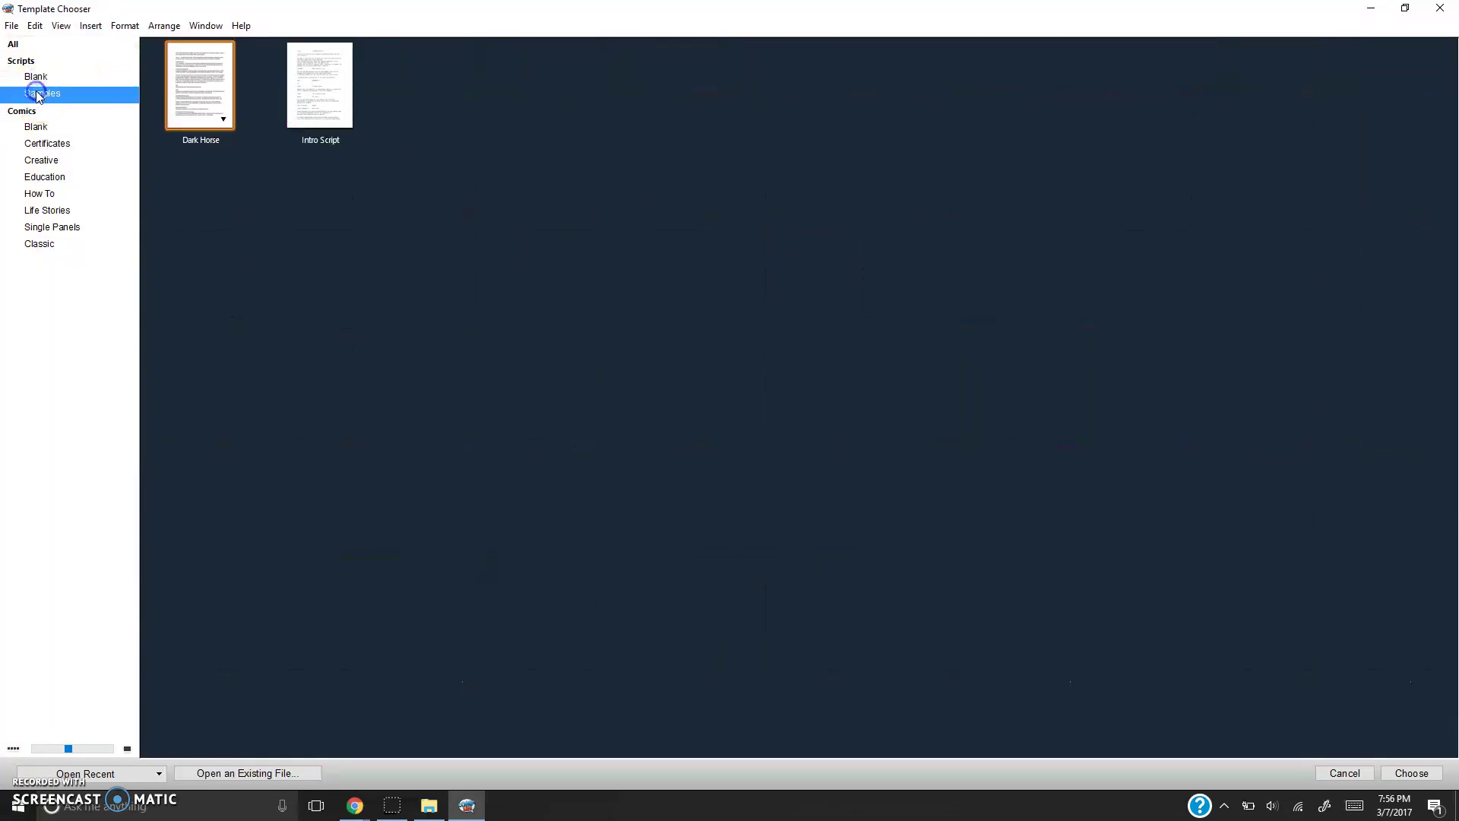
pyautogui.doubleClick(192, 99)
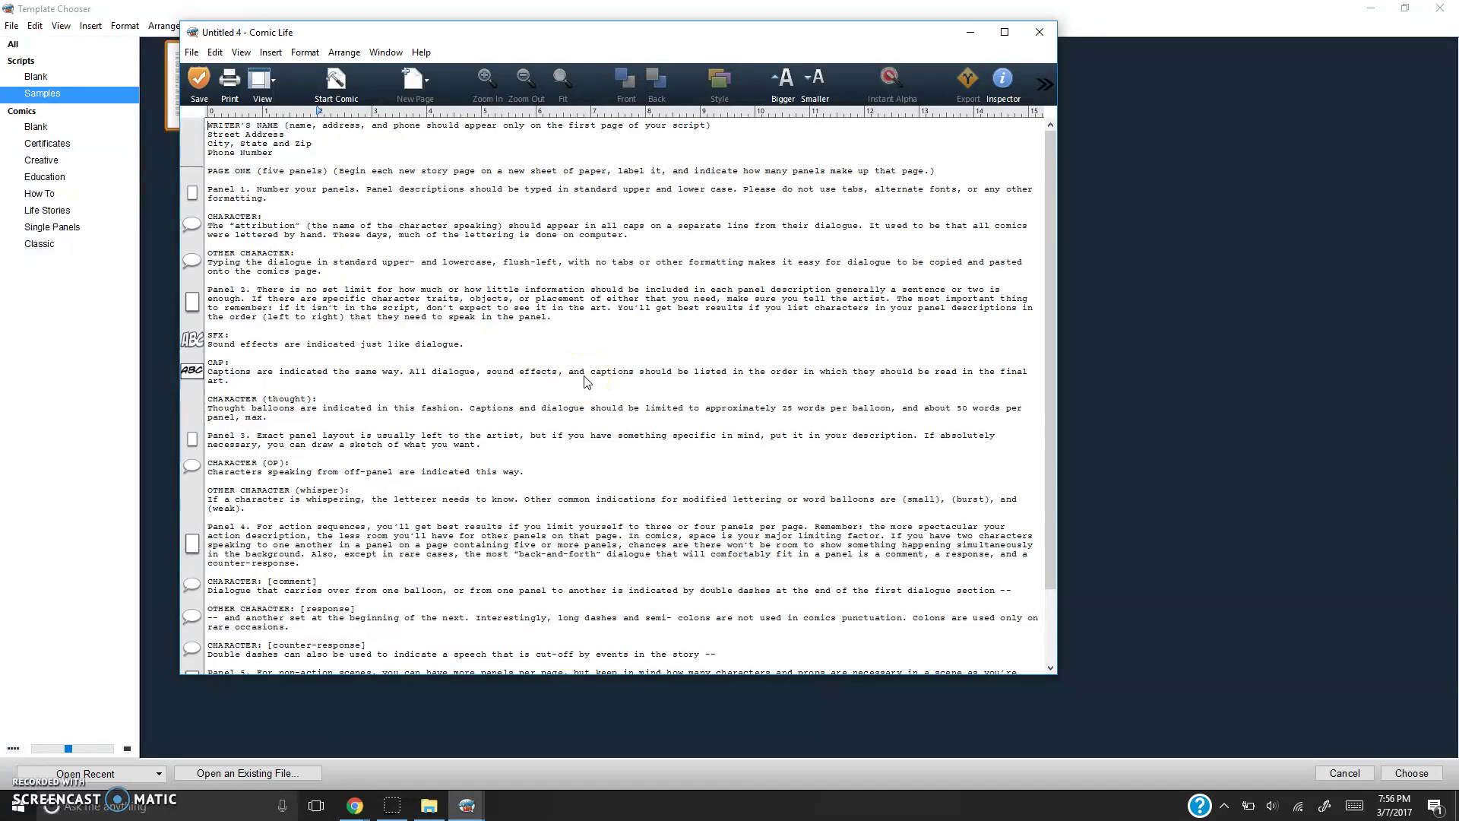
pyautogui.click(21, 762)
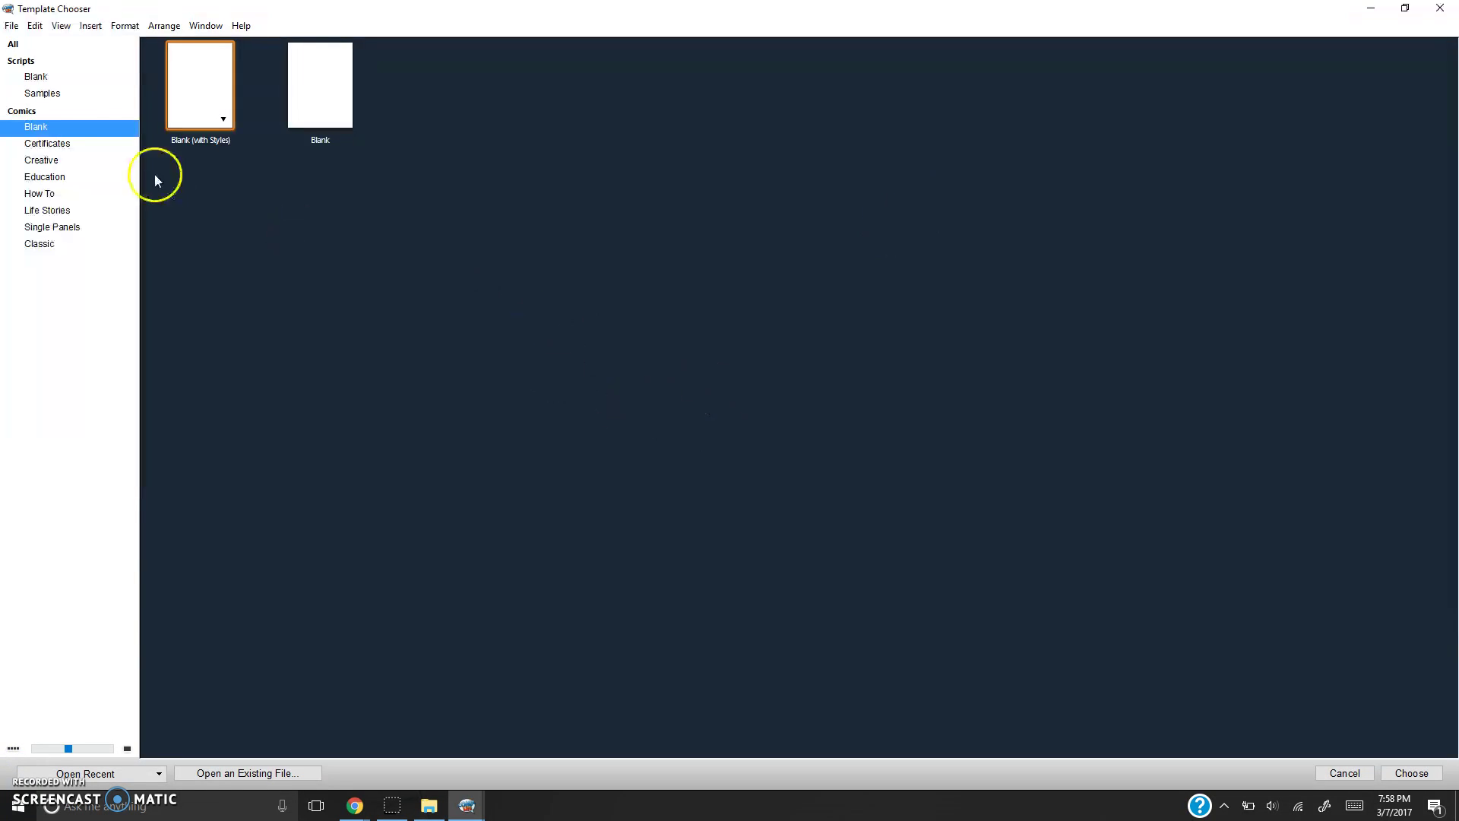
# Browse the Creative, Education, How To, Life Stories, Single Panels and Classic categories, ending on Certificates.
pyautogui.click(52, 146)
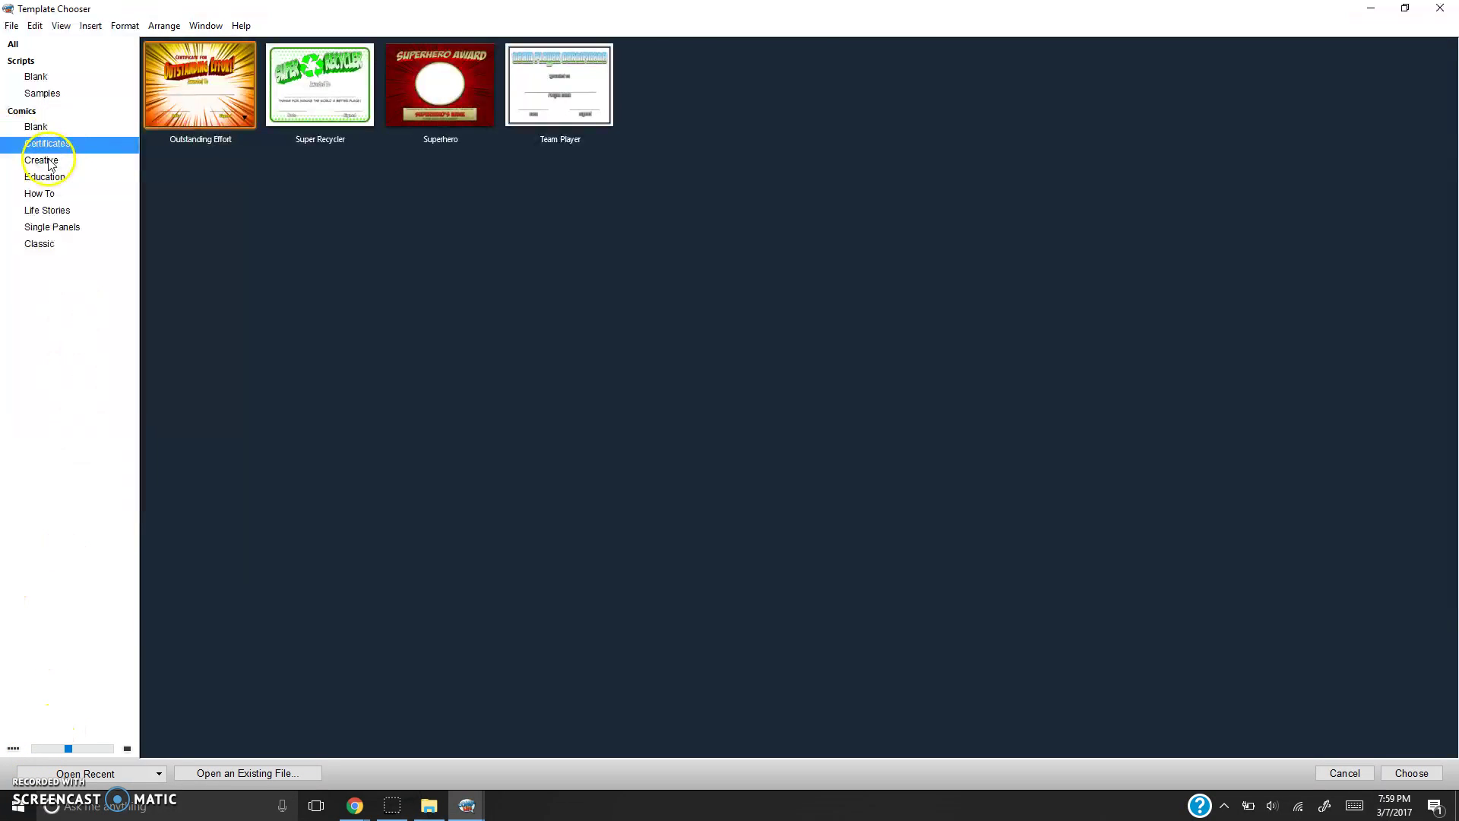
pyautogui.click(49, 161)
pyautogui.click(43, 177)
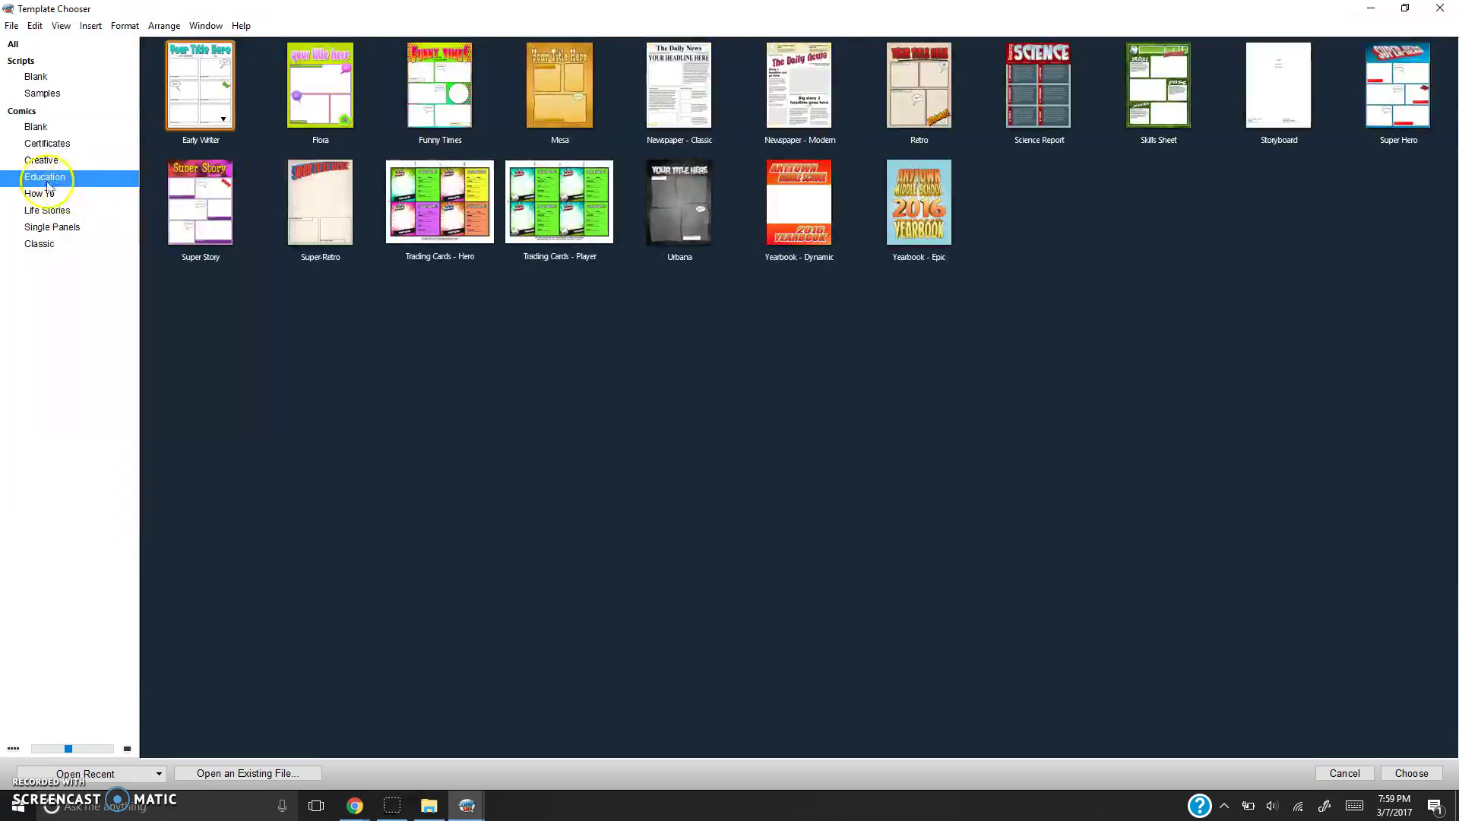
pyautogui.click(39, 196)
pyautogui.click(43, 211)
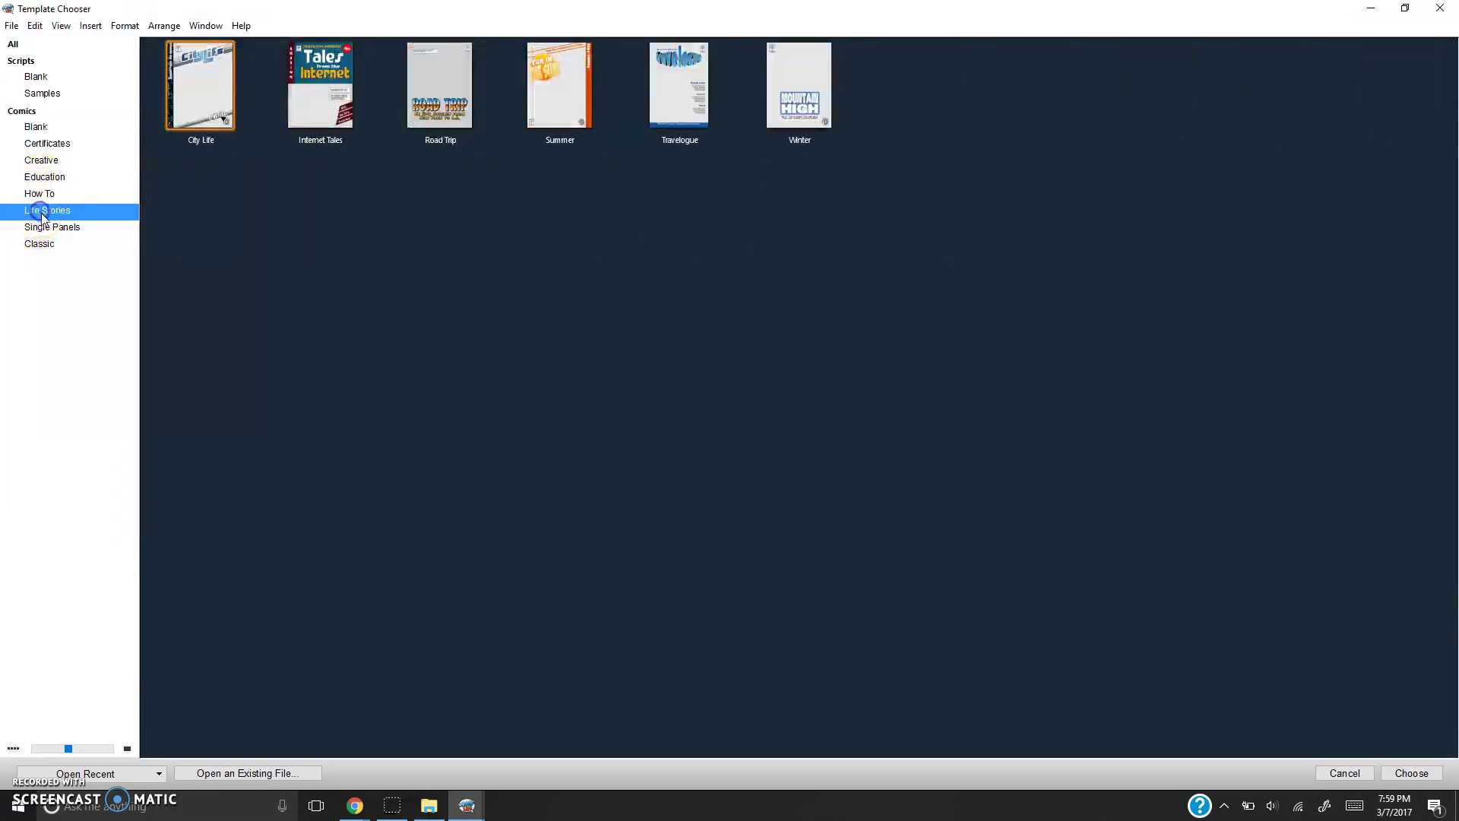
pyautogui.click(46, 228)
pyautogui.click(44, 244)
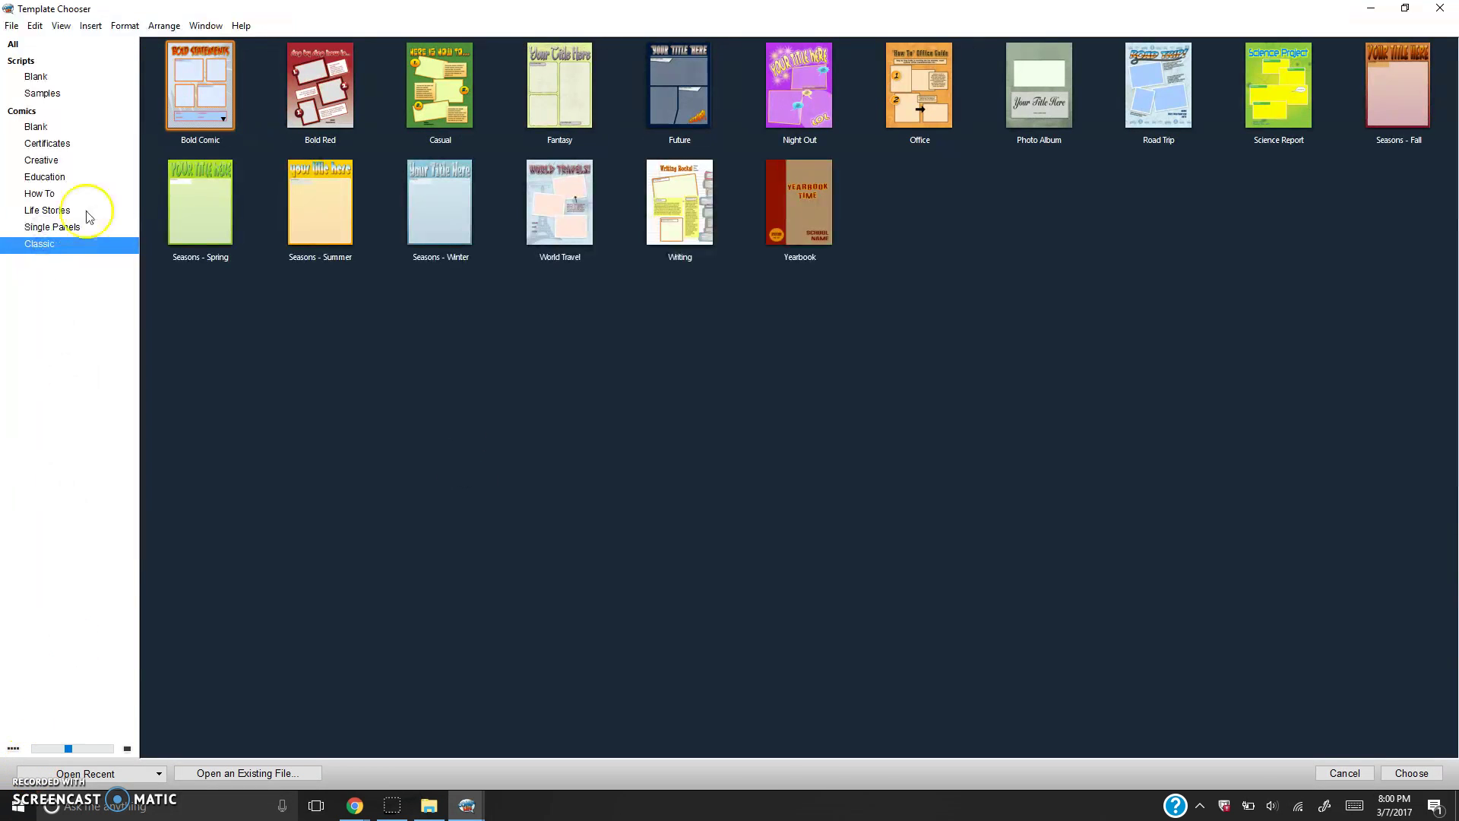
pyautogui.click(49, 143)
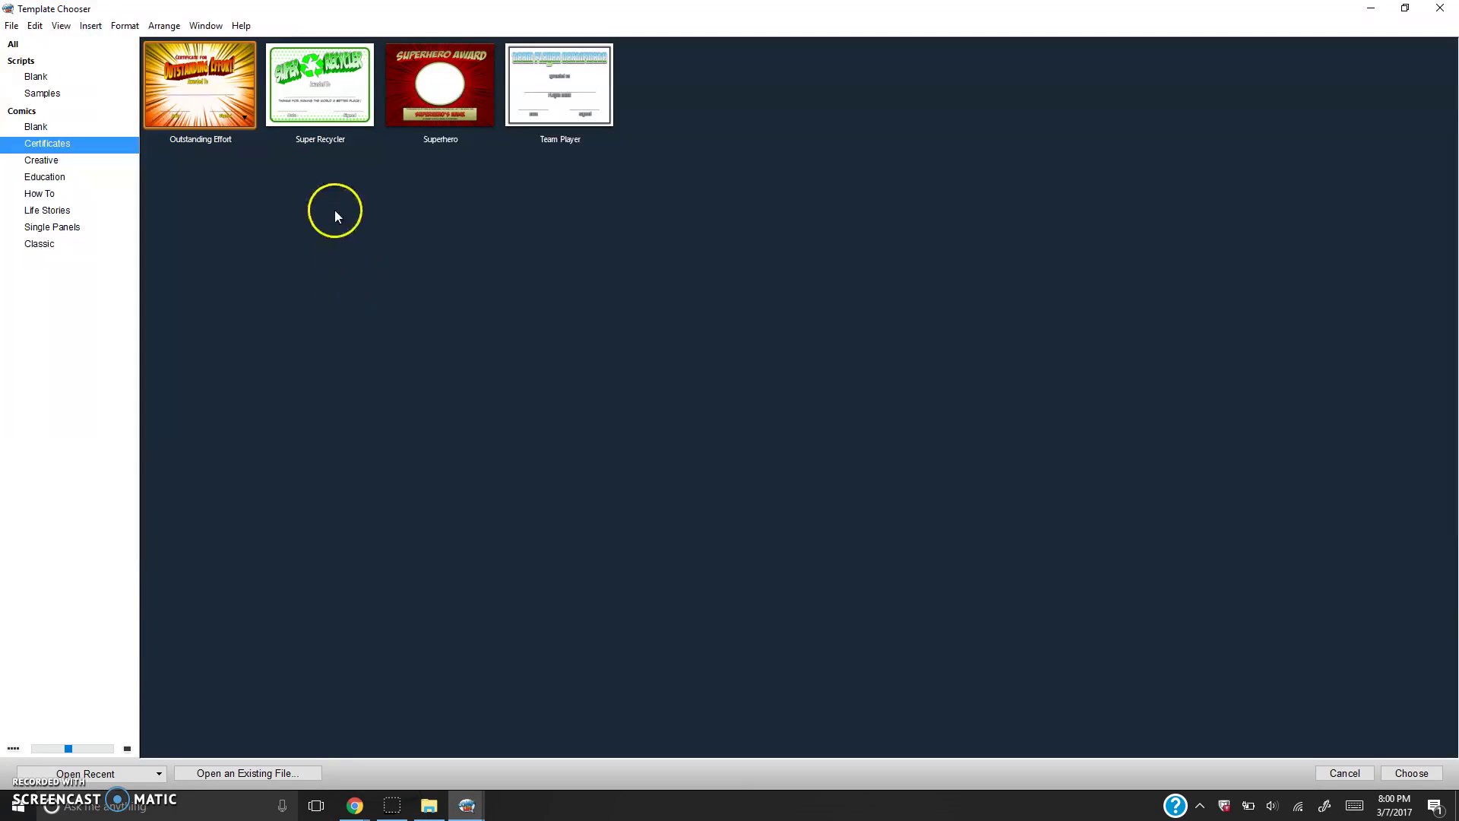
# Create a new comic from the Outstanding Effort template and maximize its window.
pyautogui.doubleClick(217, 99)
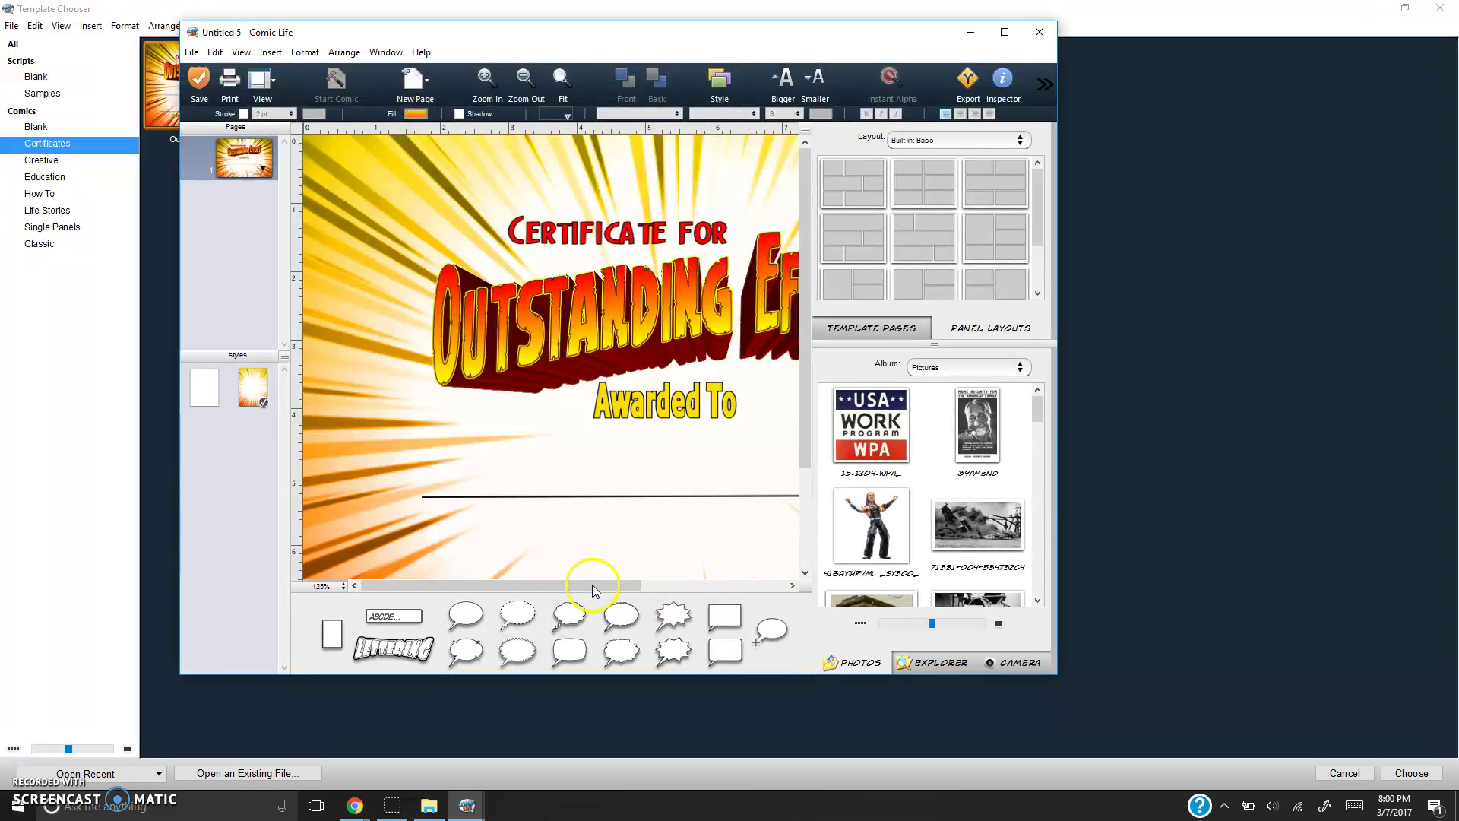
pyautogui.moveTo(595, 585); pyautogui.dragTo(661, 586)
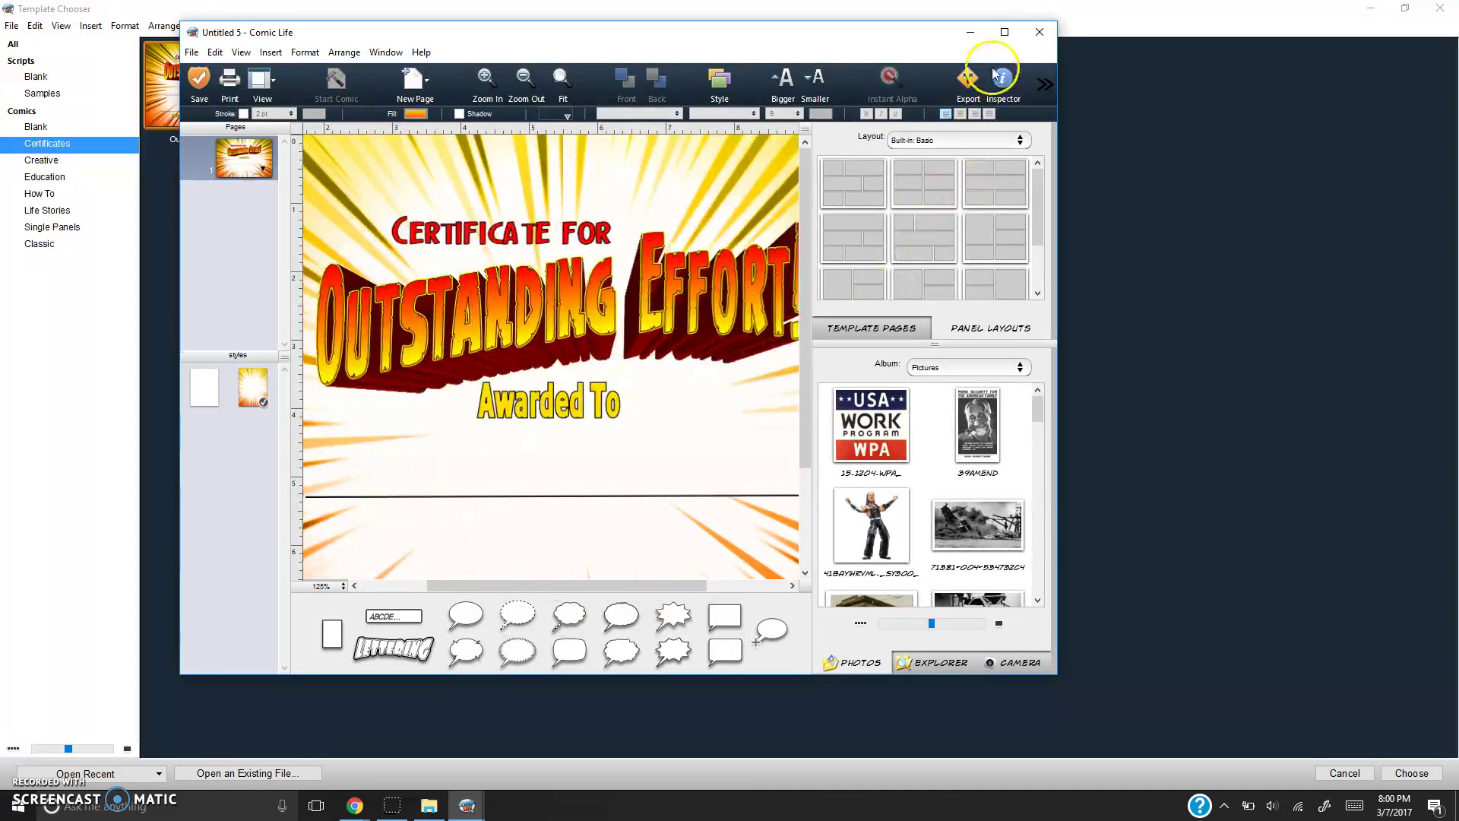
pyautogui.click(1004, 32)
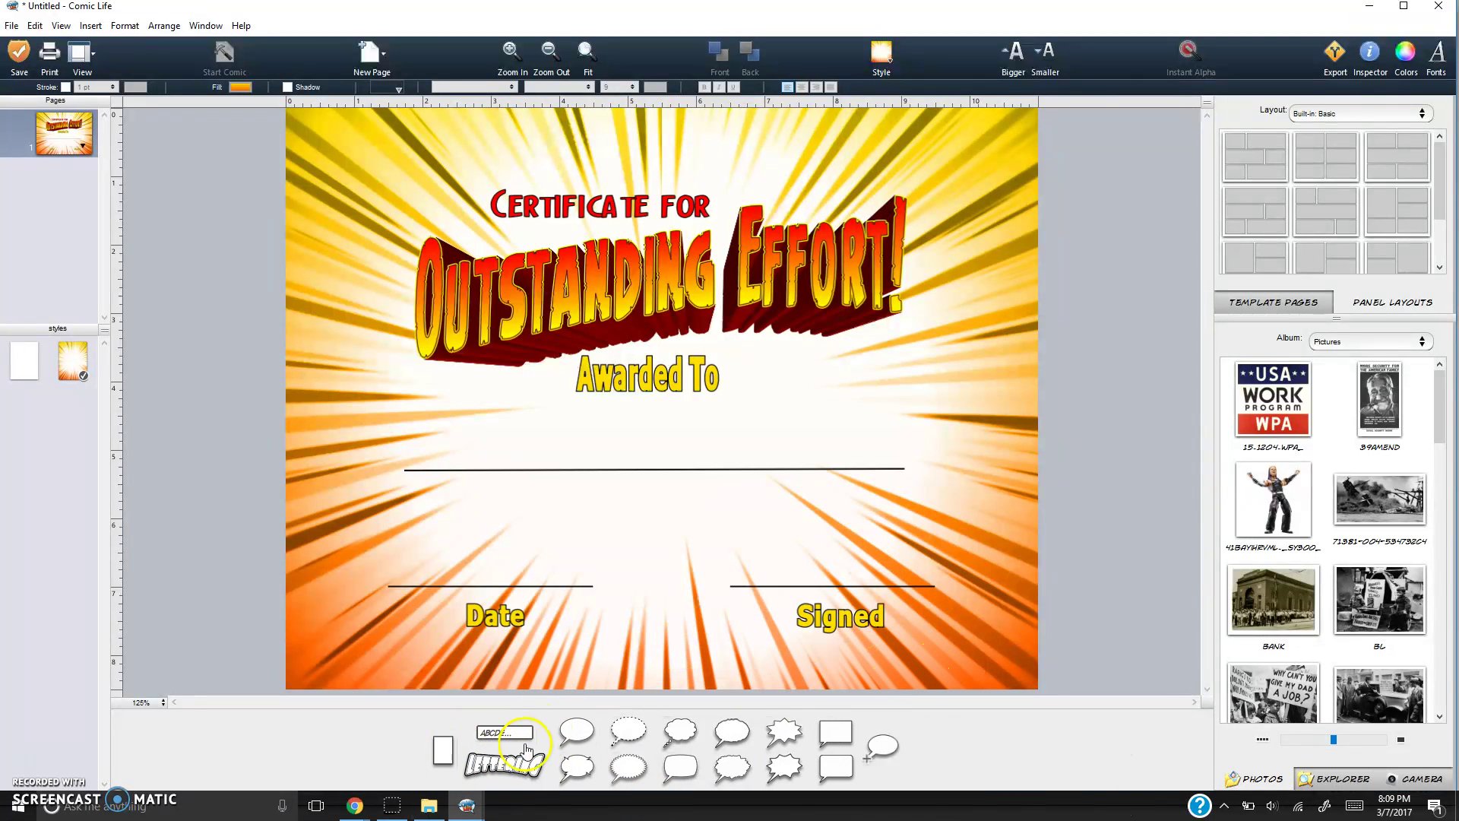
# Place a Lettering item on the Awarded To line containing the recipient's full name.
pyautogui.moveTo(504, 758); pyautogui.dragTo(642, 448)
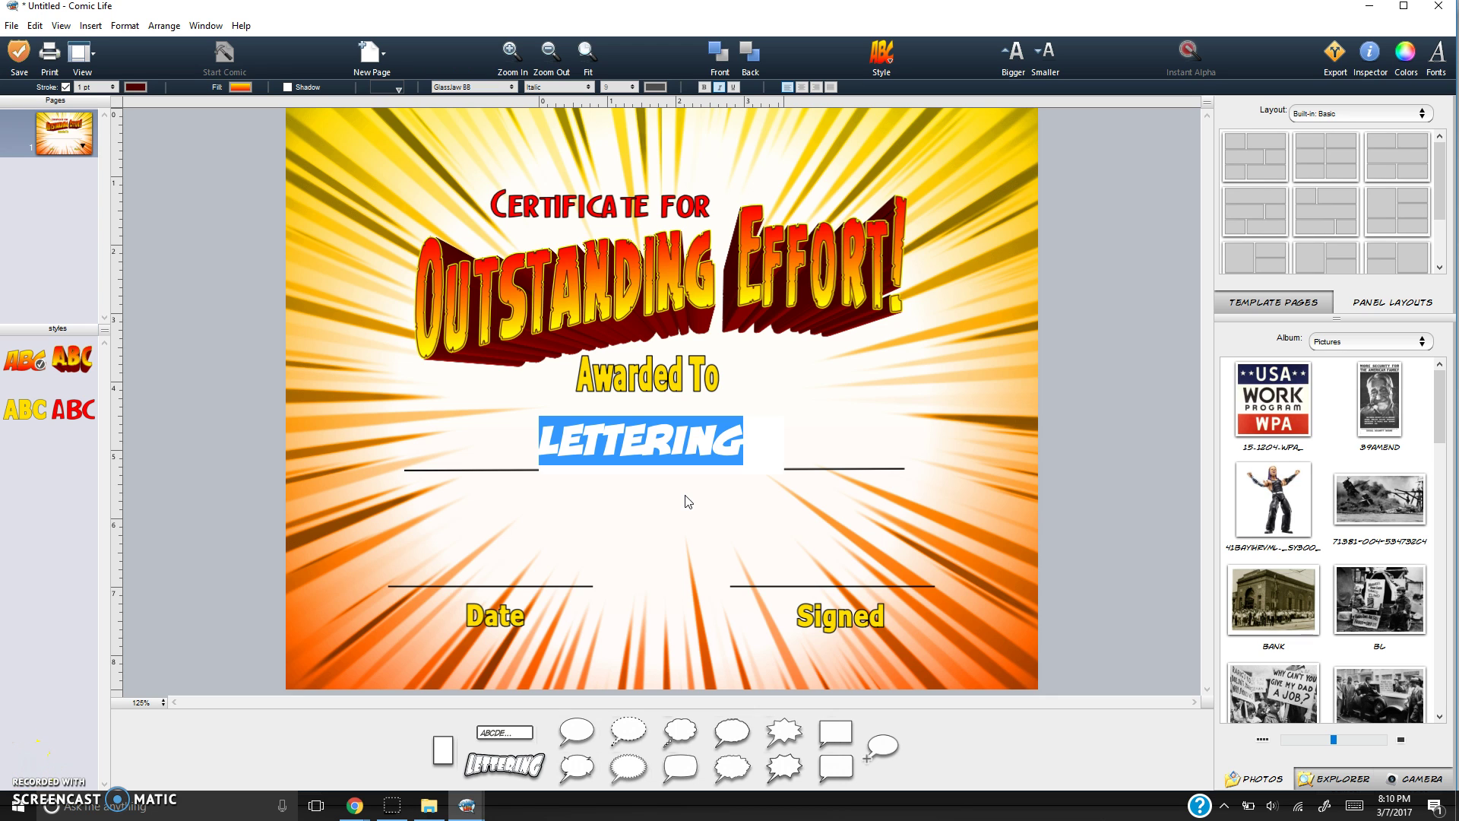
pyautogui.write('JOHN')
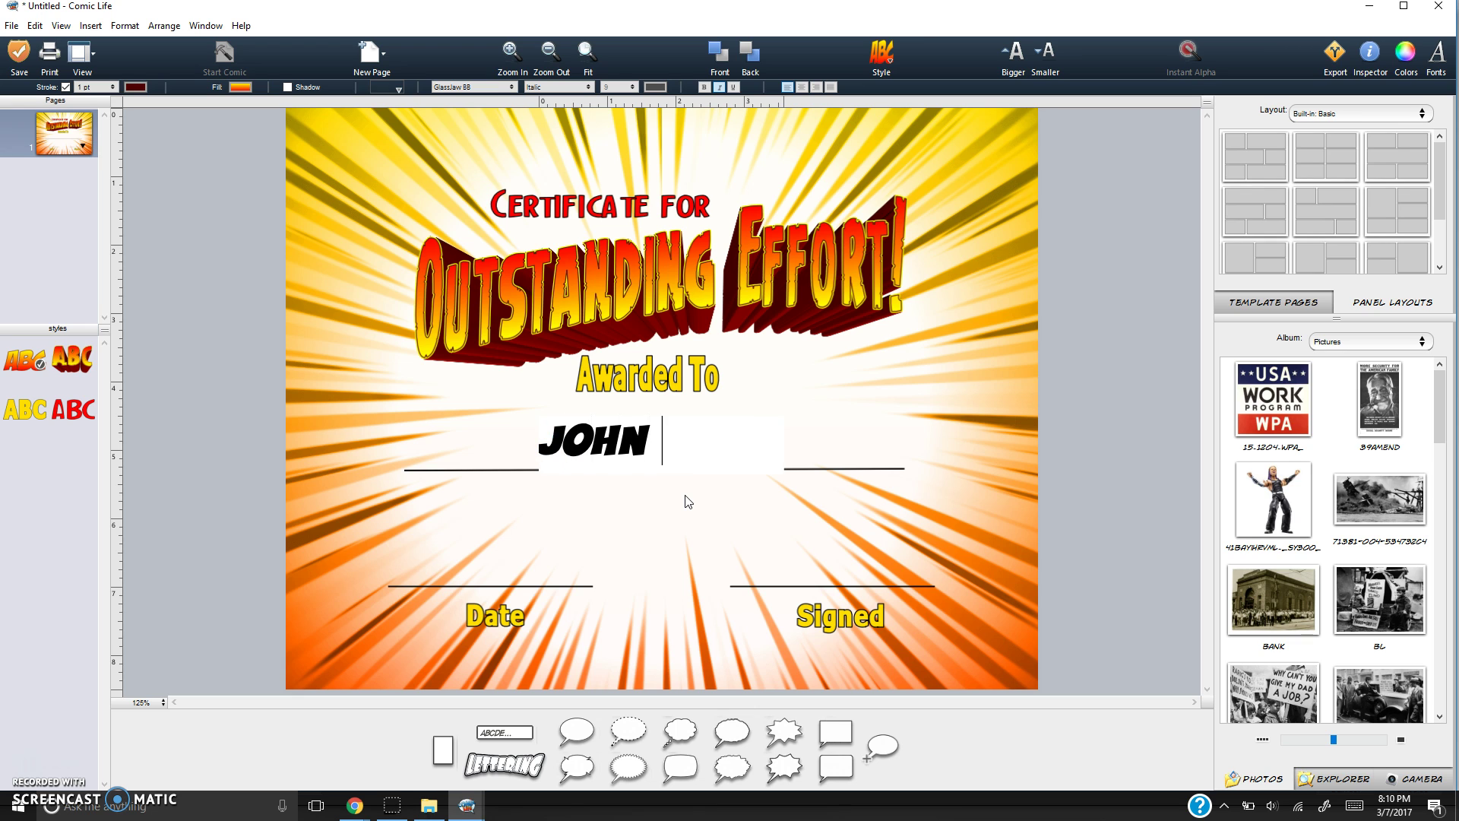
pyautogui.write(' DOE')
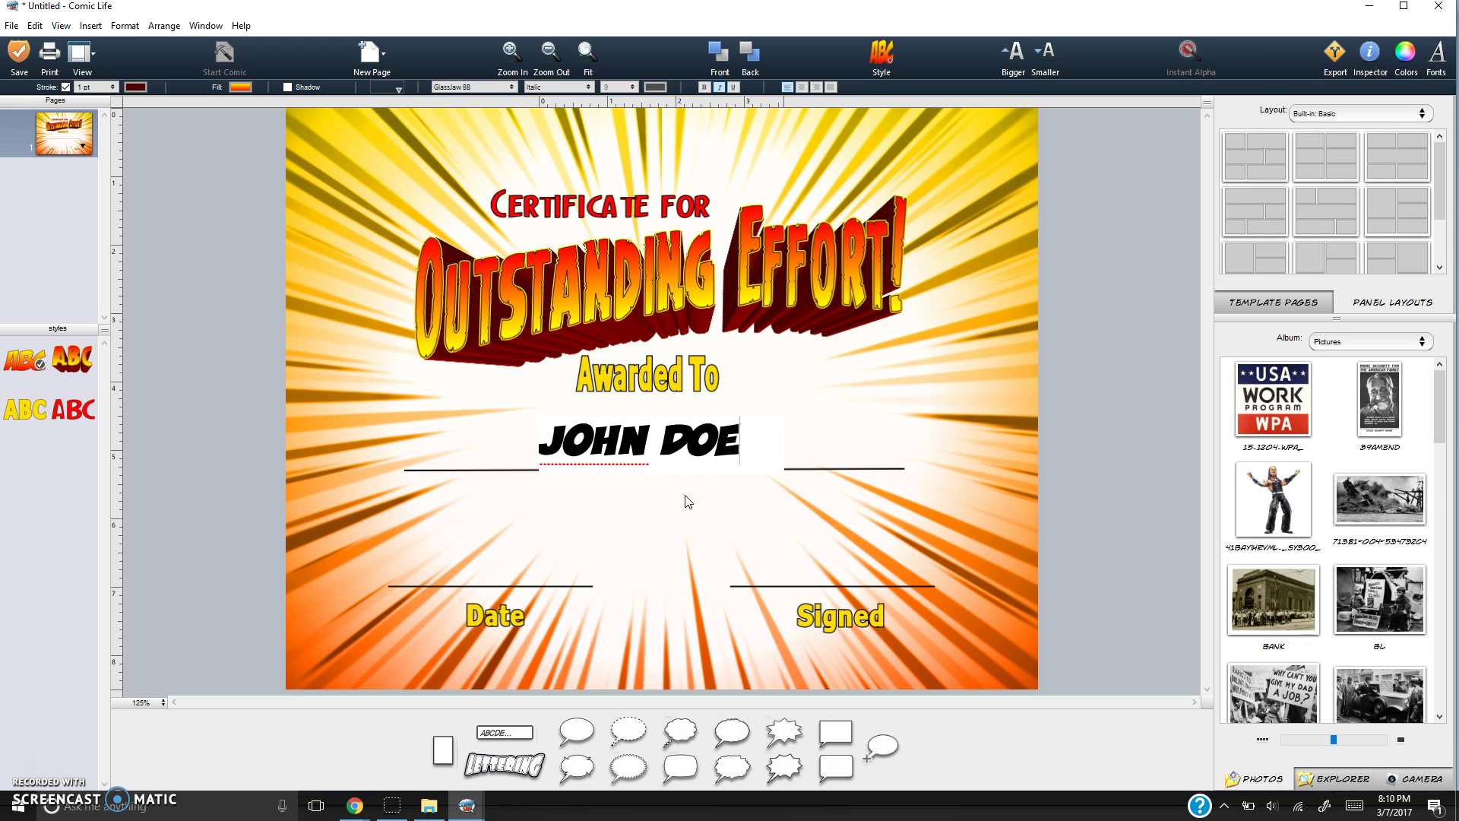
pyautogui.press('Escape')
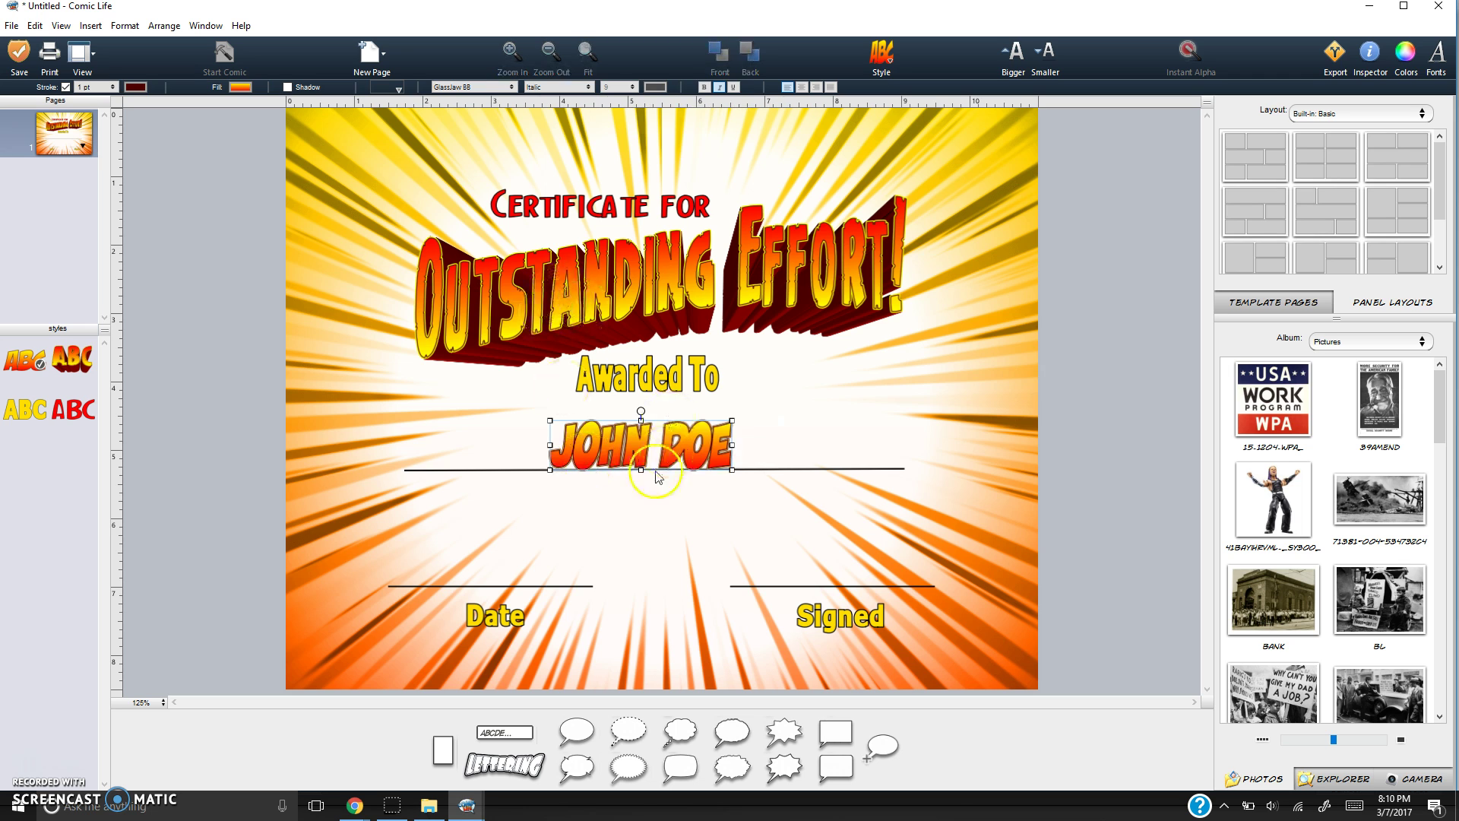
pyautogui.click(708, 445)
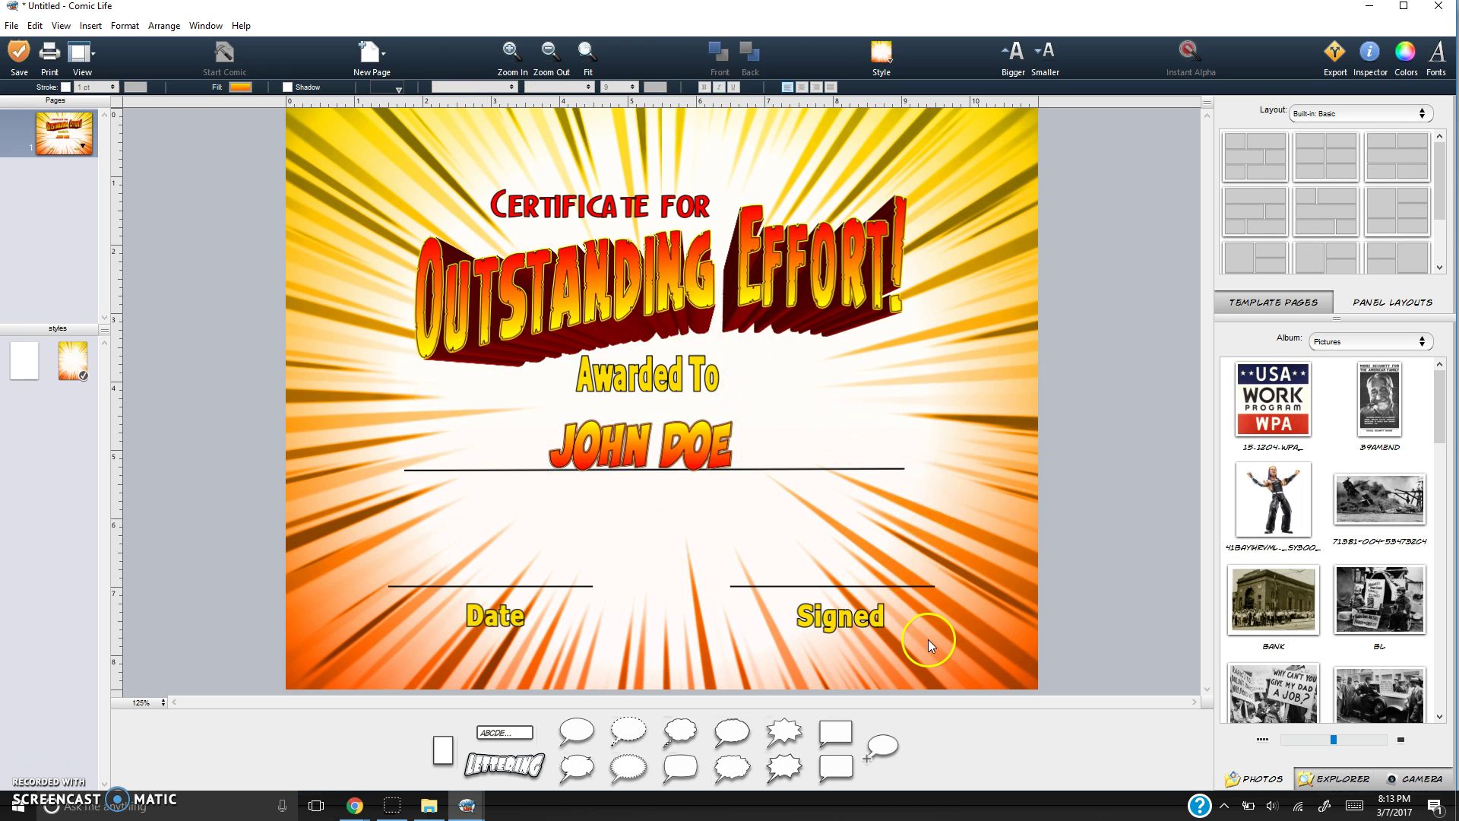
# Add lettering reading MARCH 5TH, 2017 above the Date line.
pyautogui.moveTo(504, 764); pyautogui.dragTo(489, 567)
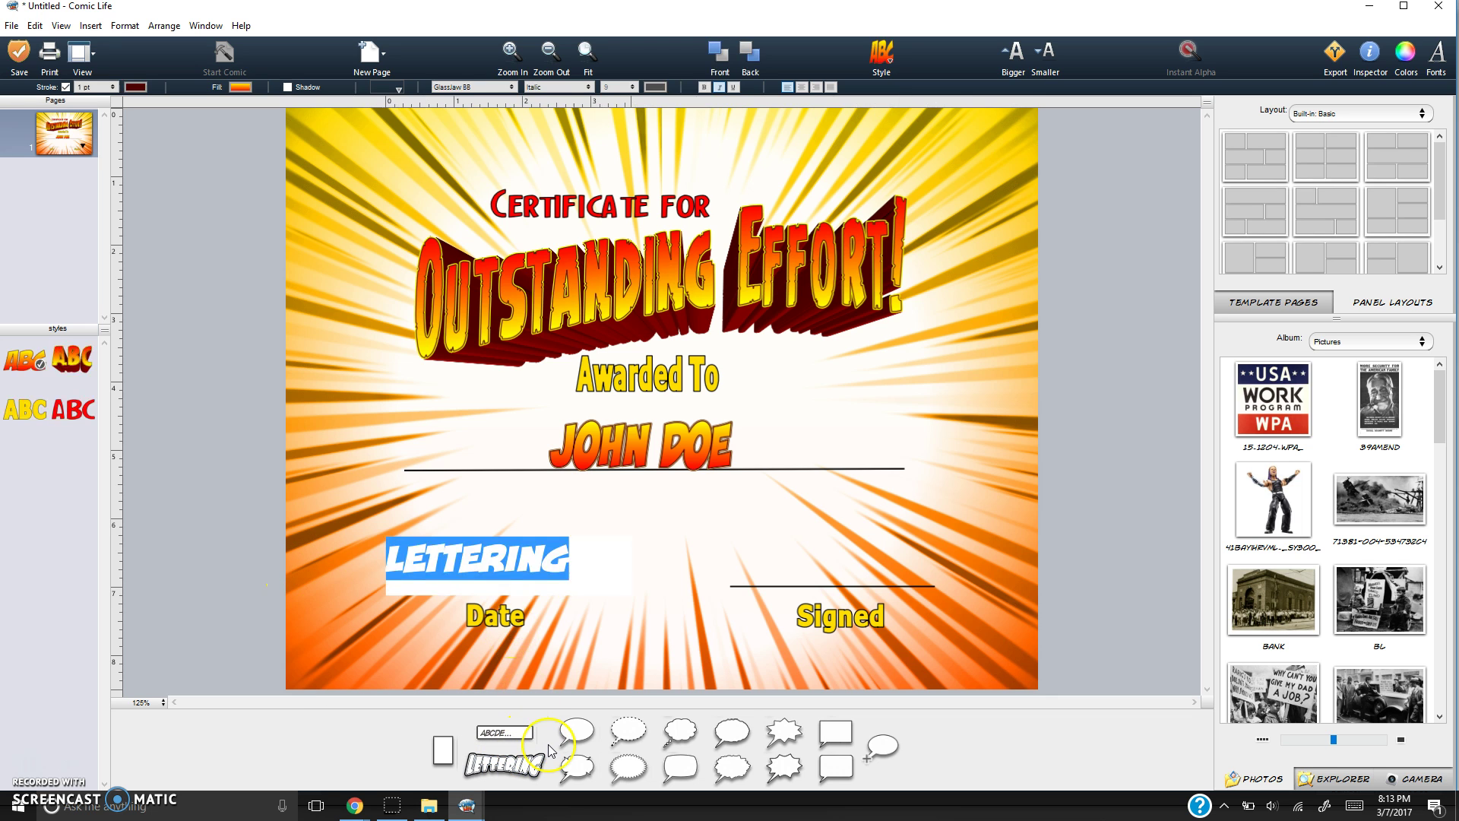
pyautogui.write('MARCH')
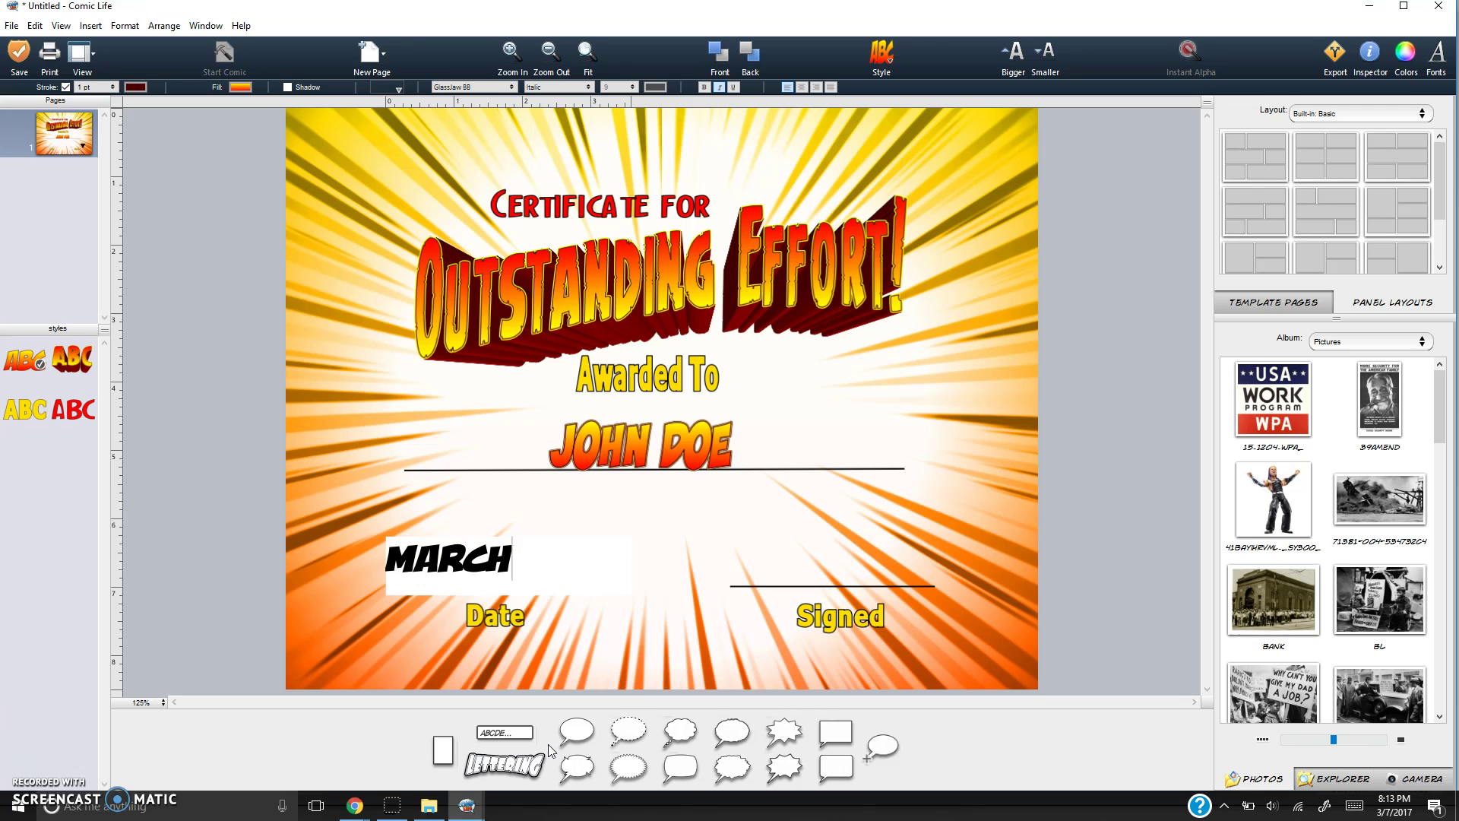
pyautogui.write(' 5TH, ')
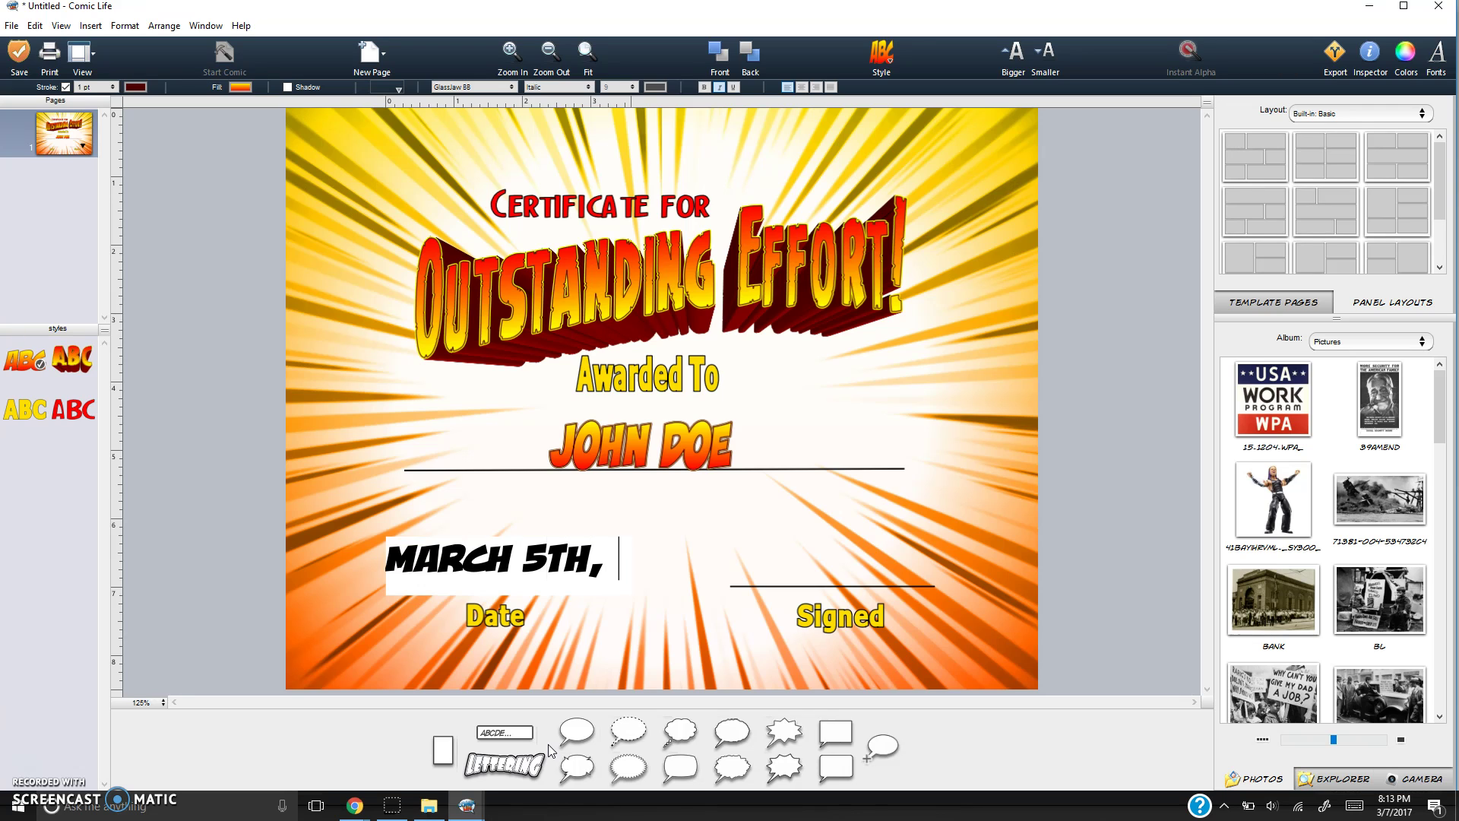
pyautogui.write('2017')
pyautogui.press('Escape')
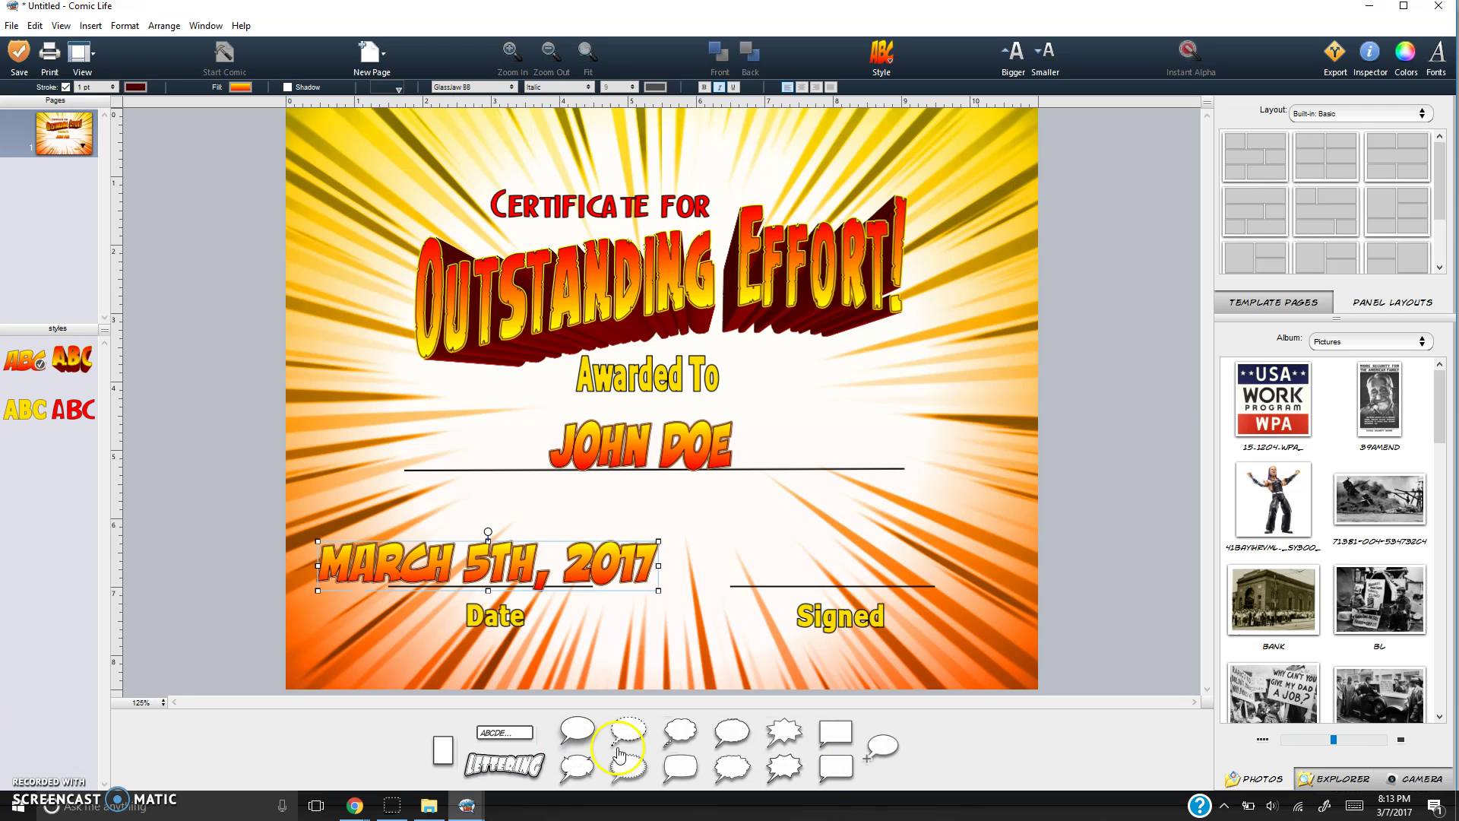
# Add lettering with the signer's name and nudge it just above the Signed line.
pyautogui.moveTo(539, 770); pyautogui.dragTo(839, 597)
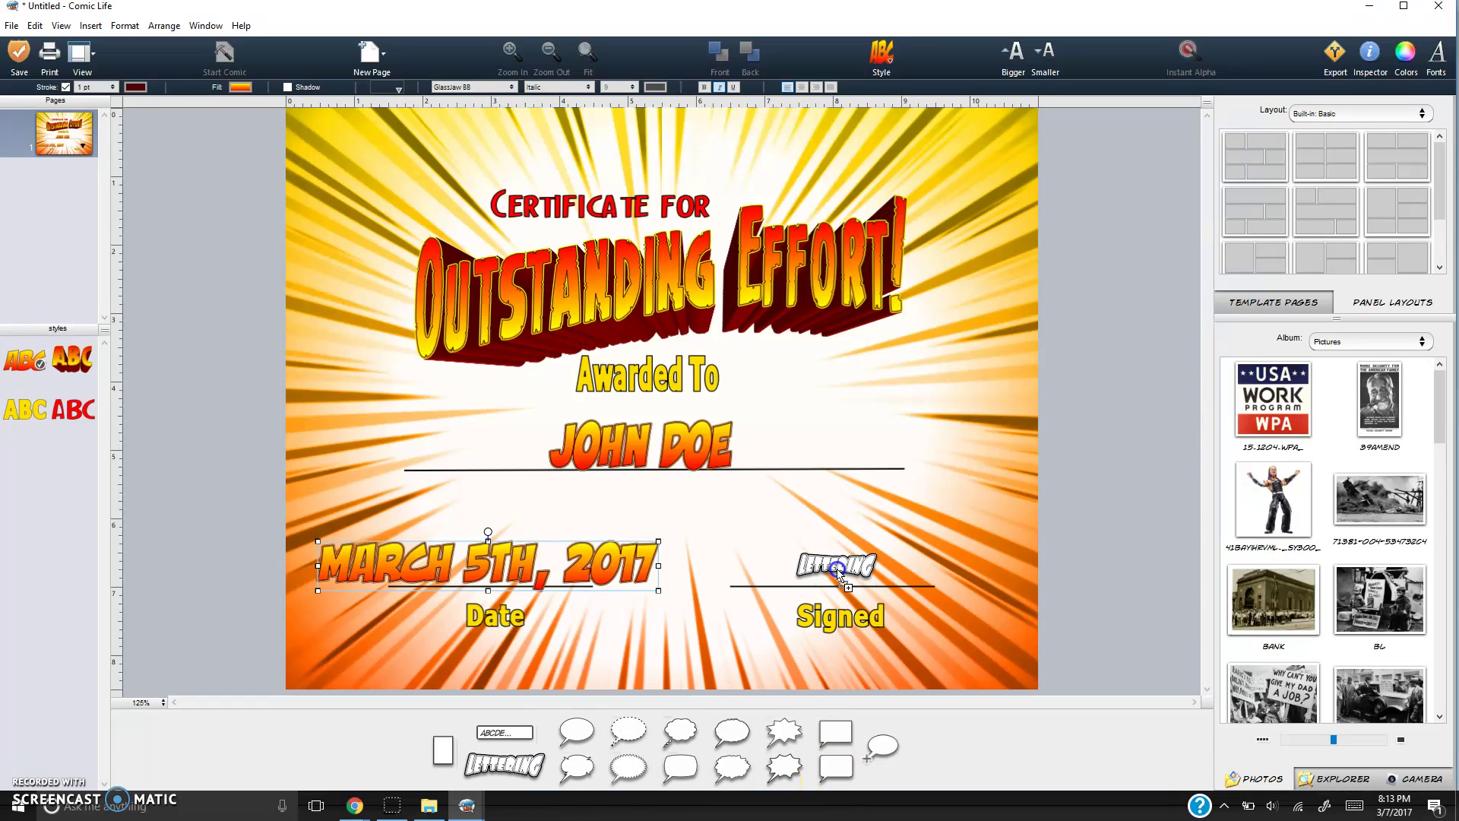
pyautogui.moveTo(837, 570); pyautogui.dragTo(839, 571)
pyautogui.write('MRS. SMITH')
pyautogui.press('Escape')
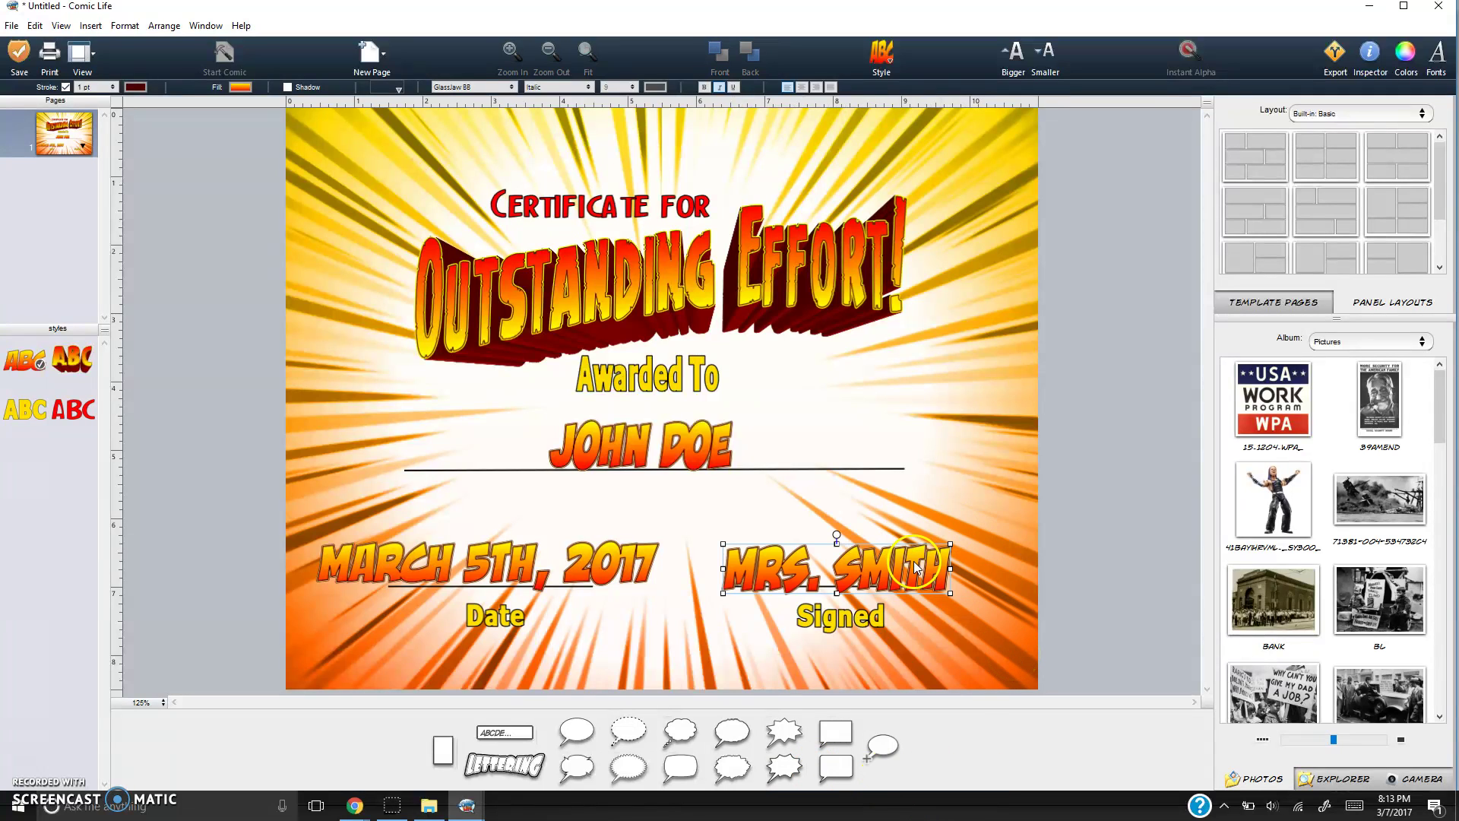
pyautogui.moveTo(915, 566); pyautogui.dragTo(913, 556)
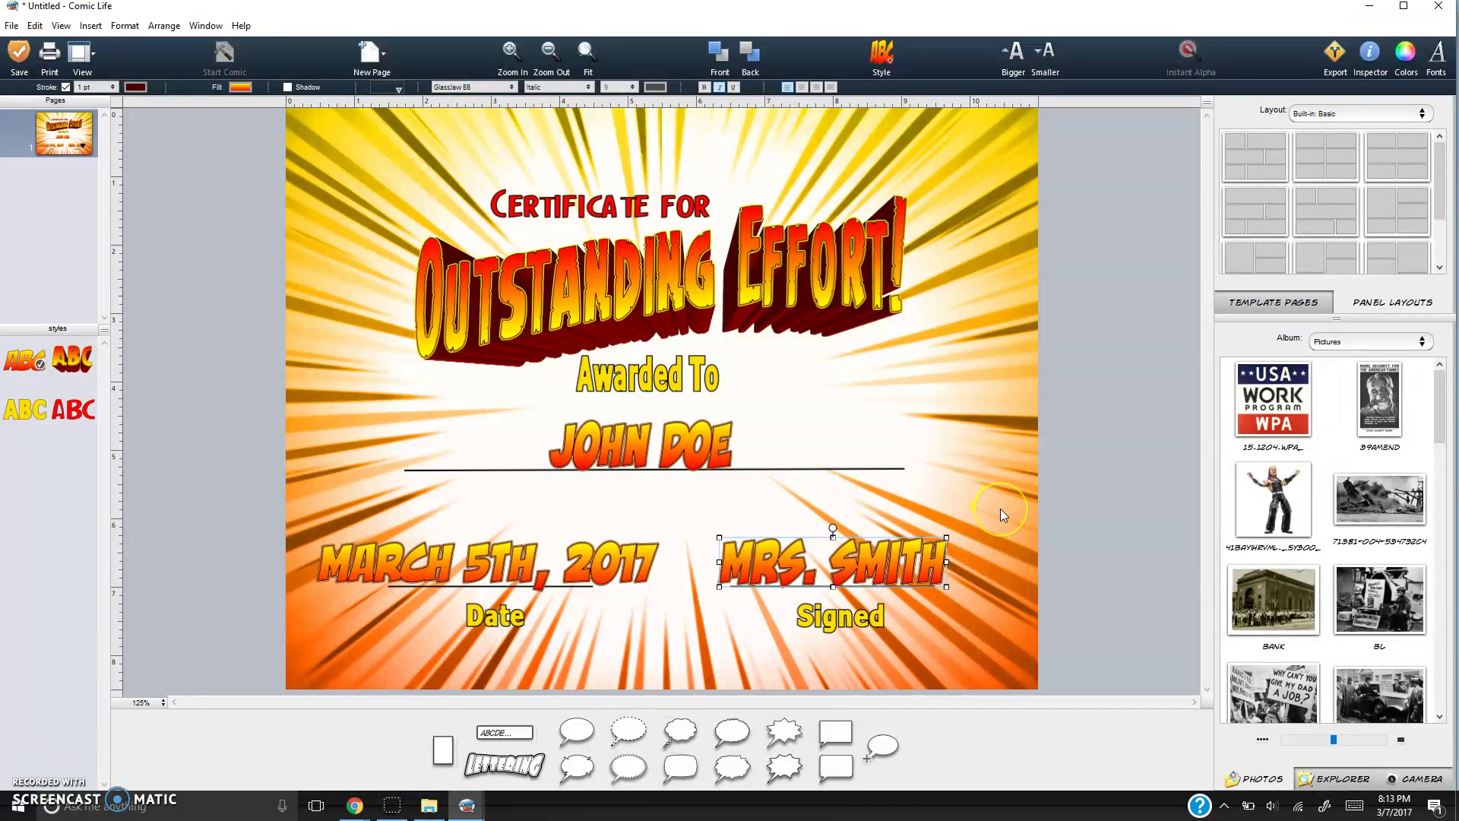
# Change the signer's name lettering to the Entrails BB font.
pyautogui.click(1016, 472)
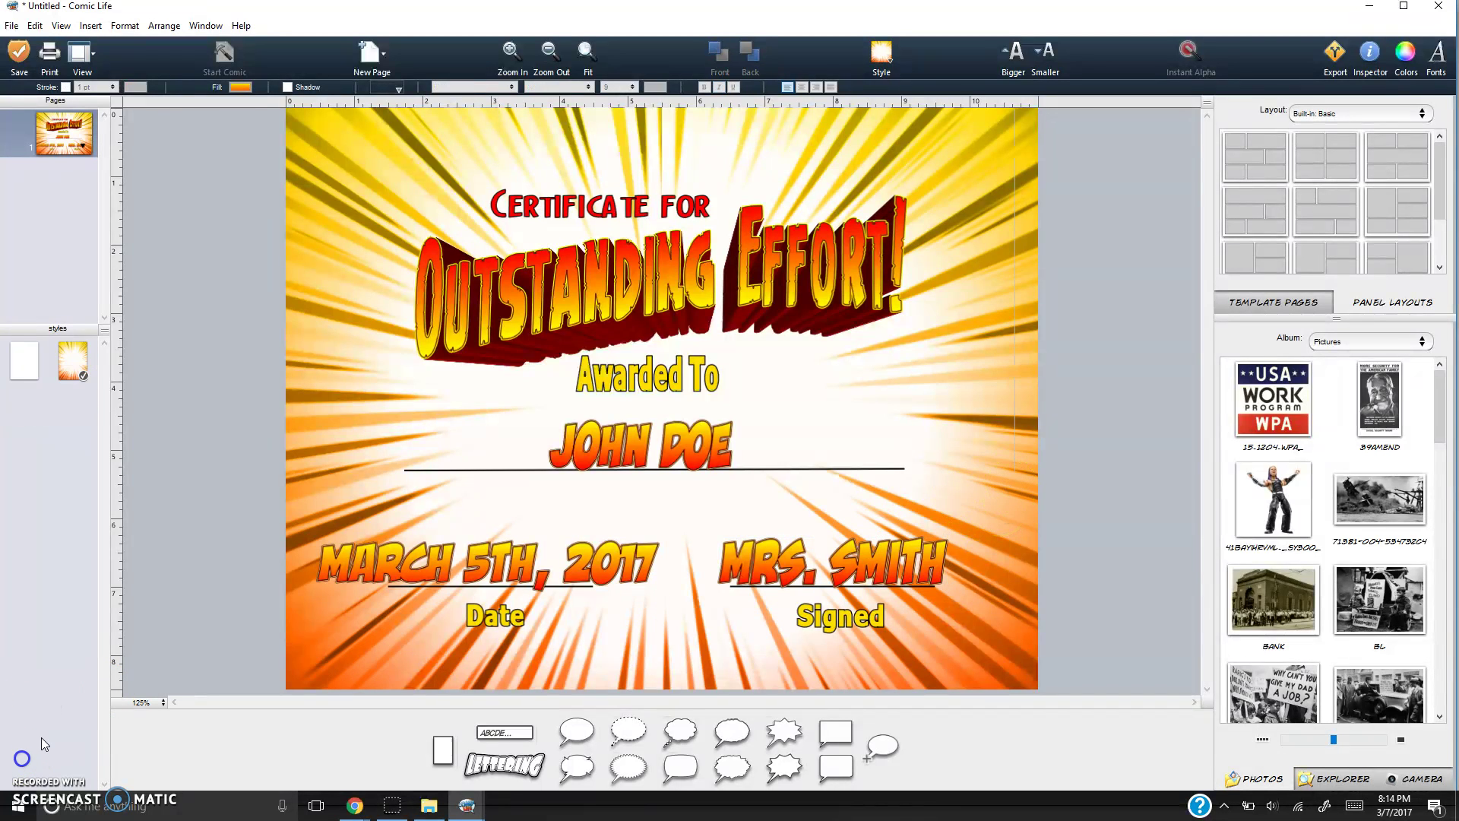
pyautogui.click(631, 430)
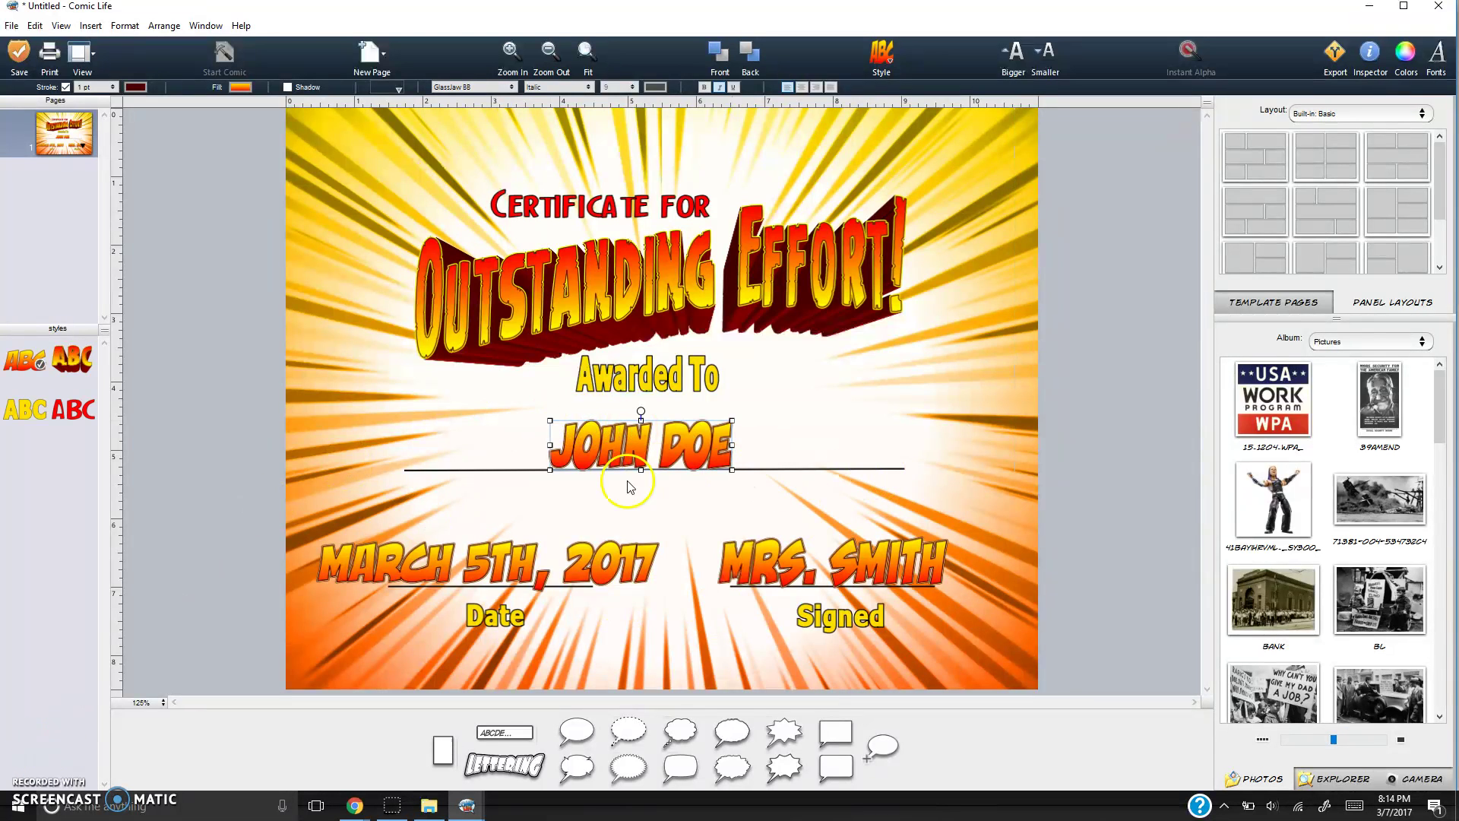
pyautogui.click(767, 566)
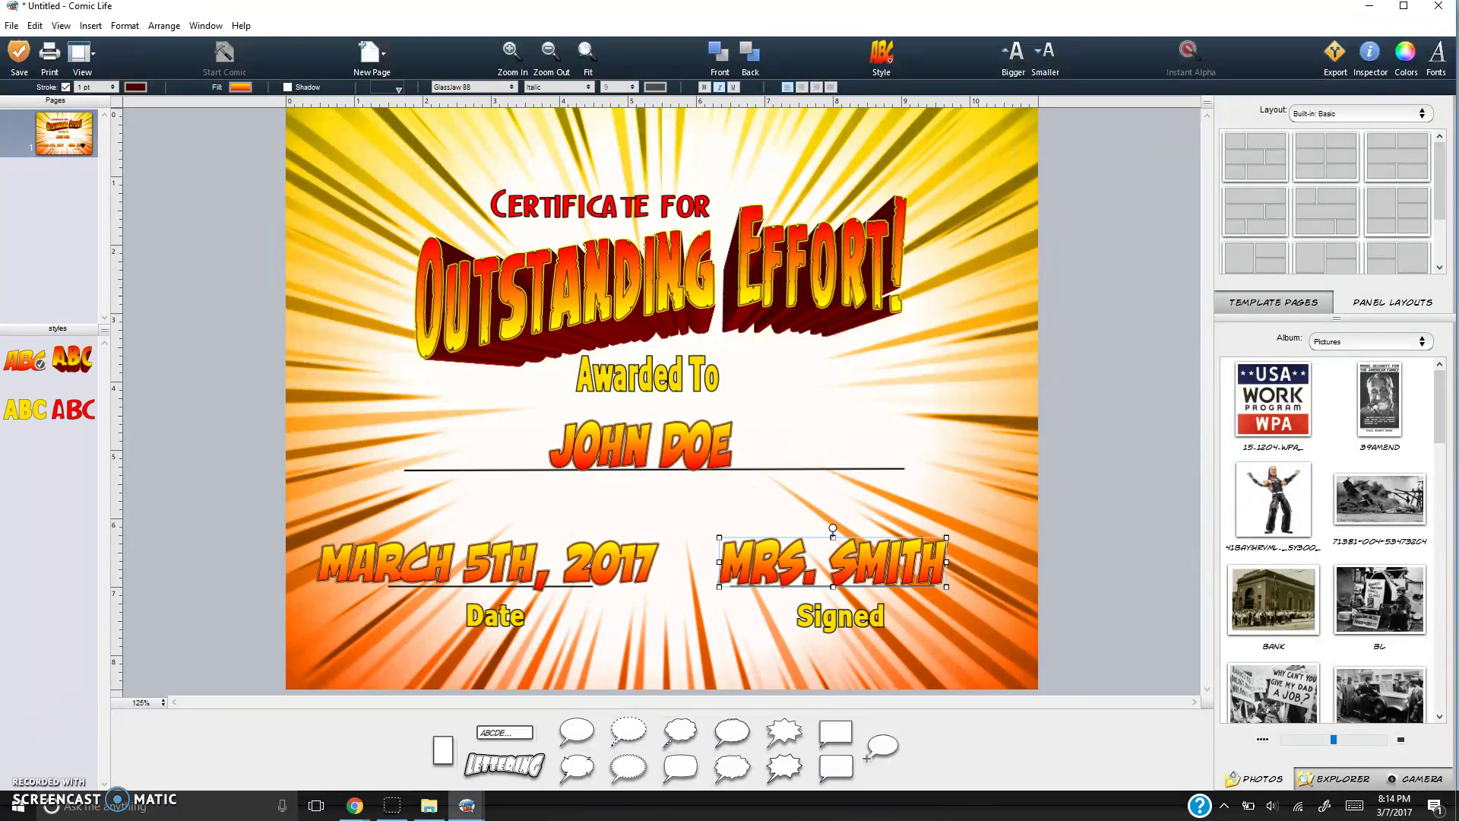
pyautogui.click(484, 87)
pyautogui.click(486, 64)
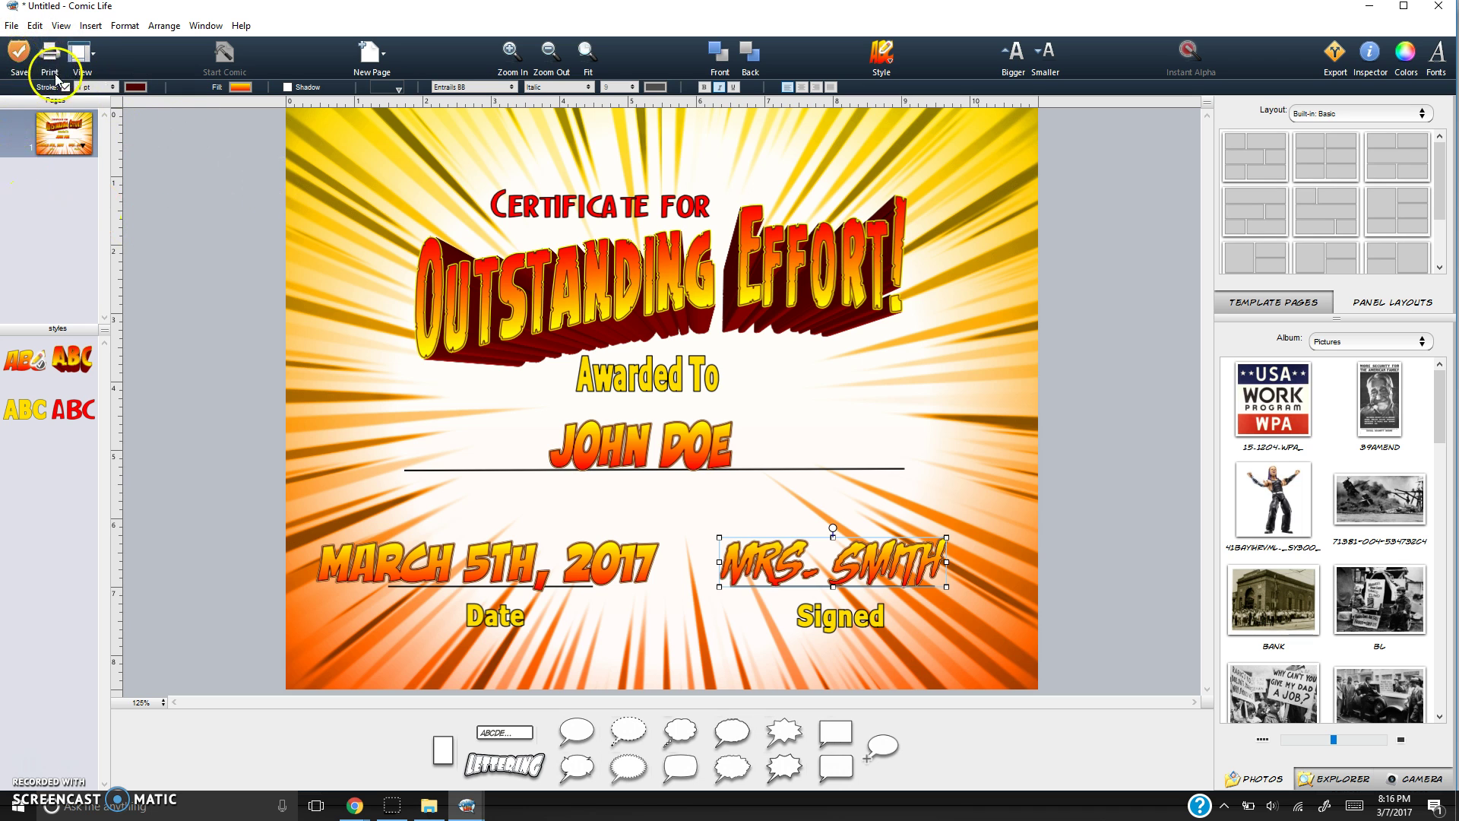
# Look through the File menu commands, then close the menu.
pyautogui.click(12, 26)
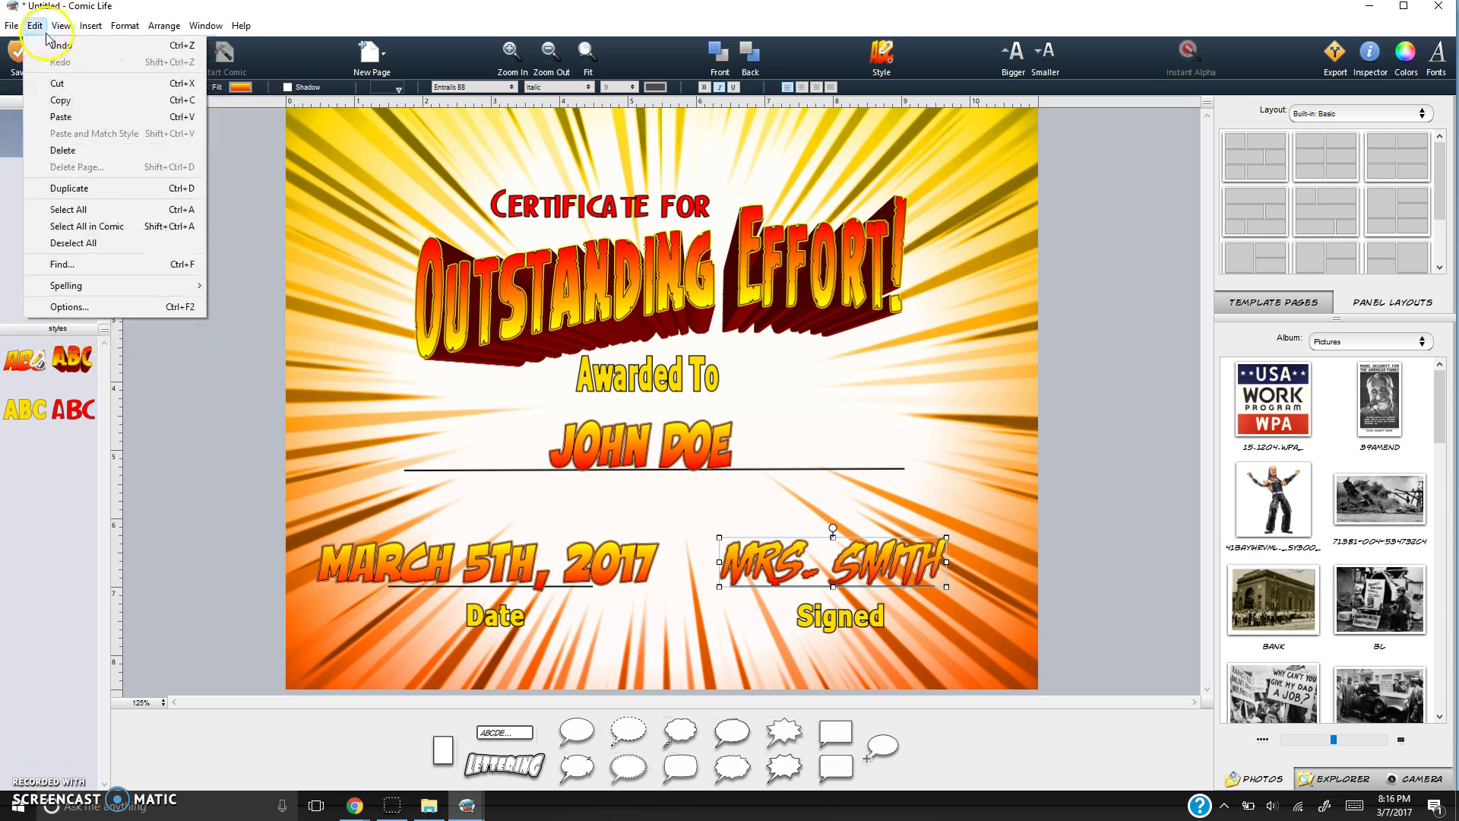
pyautogui.moveTo(158, 26)
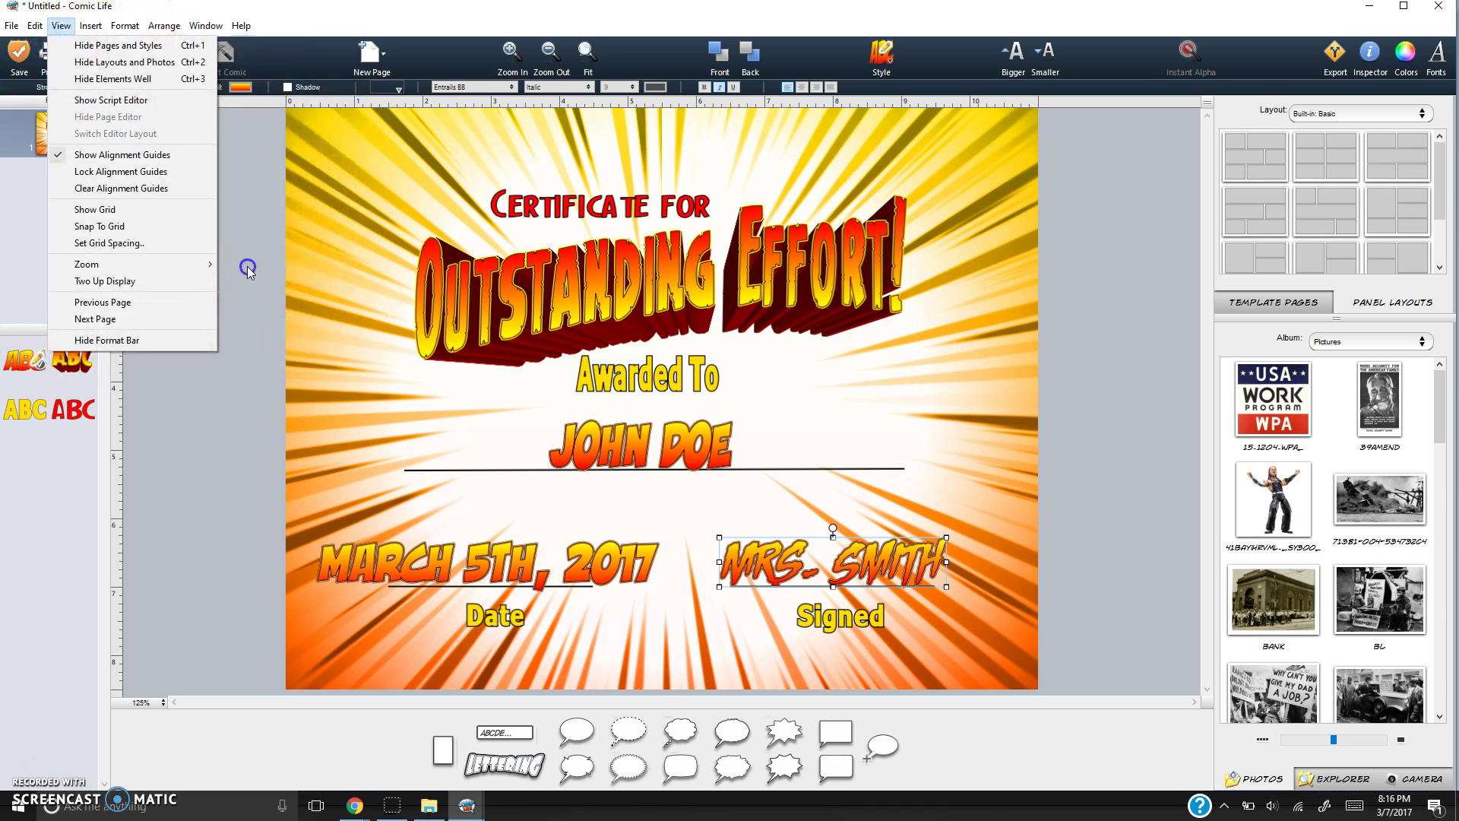
pyautogui.click(285, 283)
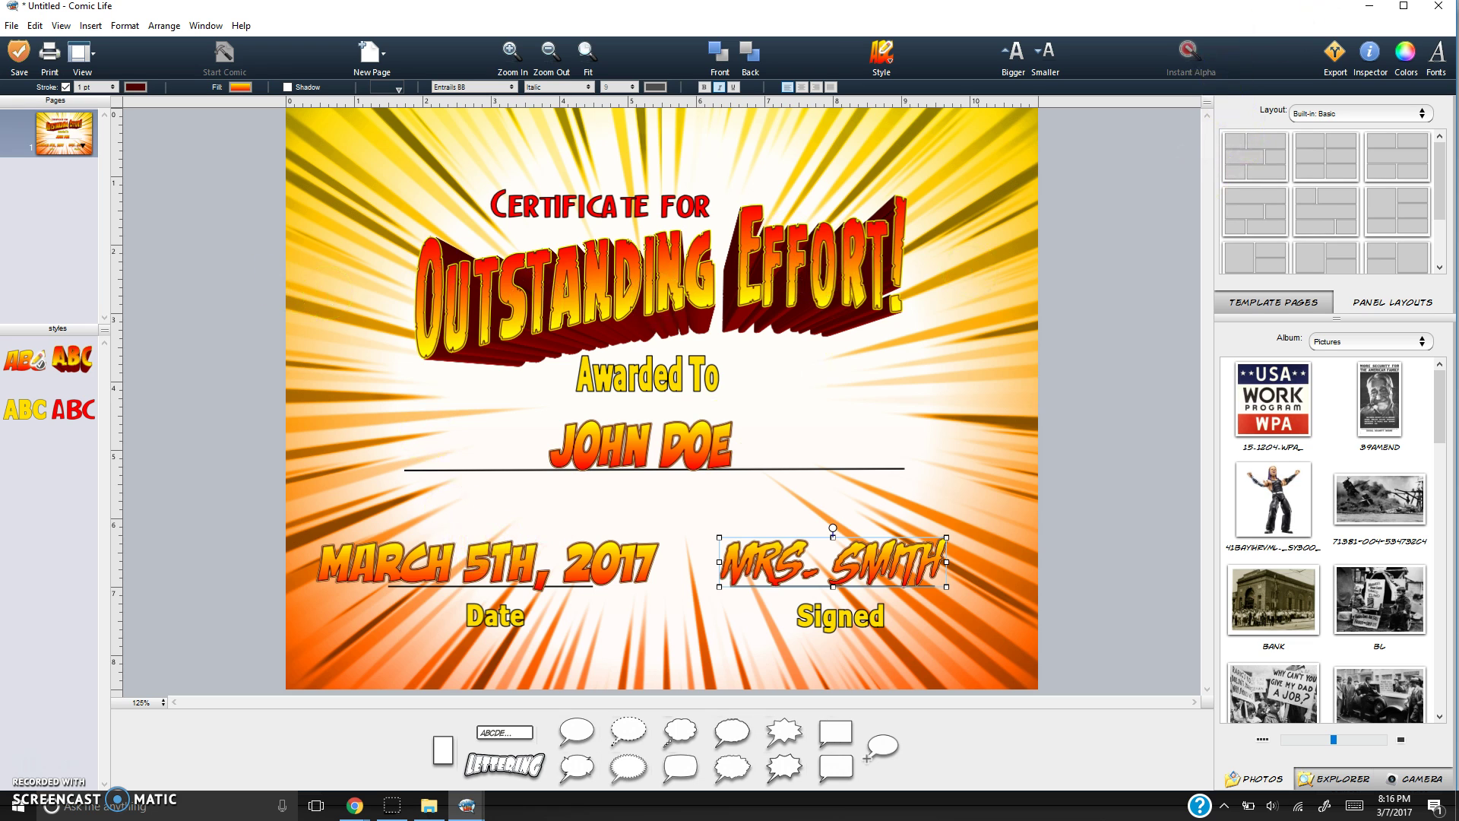
# Return to the Template Chooser and create a comic from the Education category's Retro template.
pyautogui.click(1368, 9)
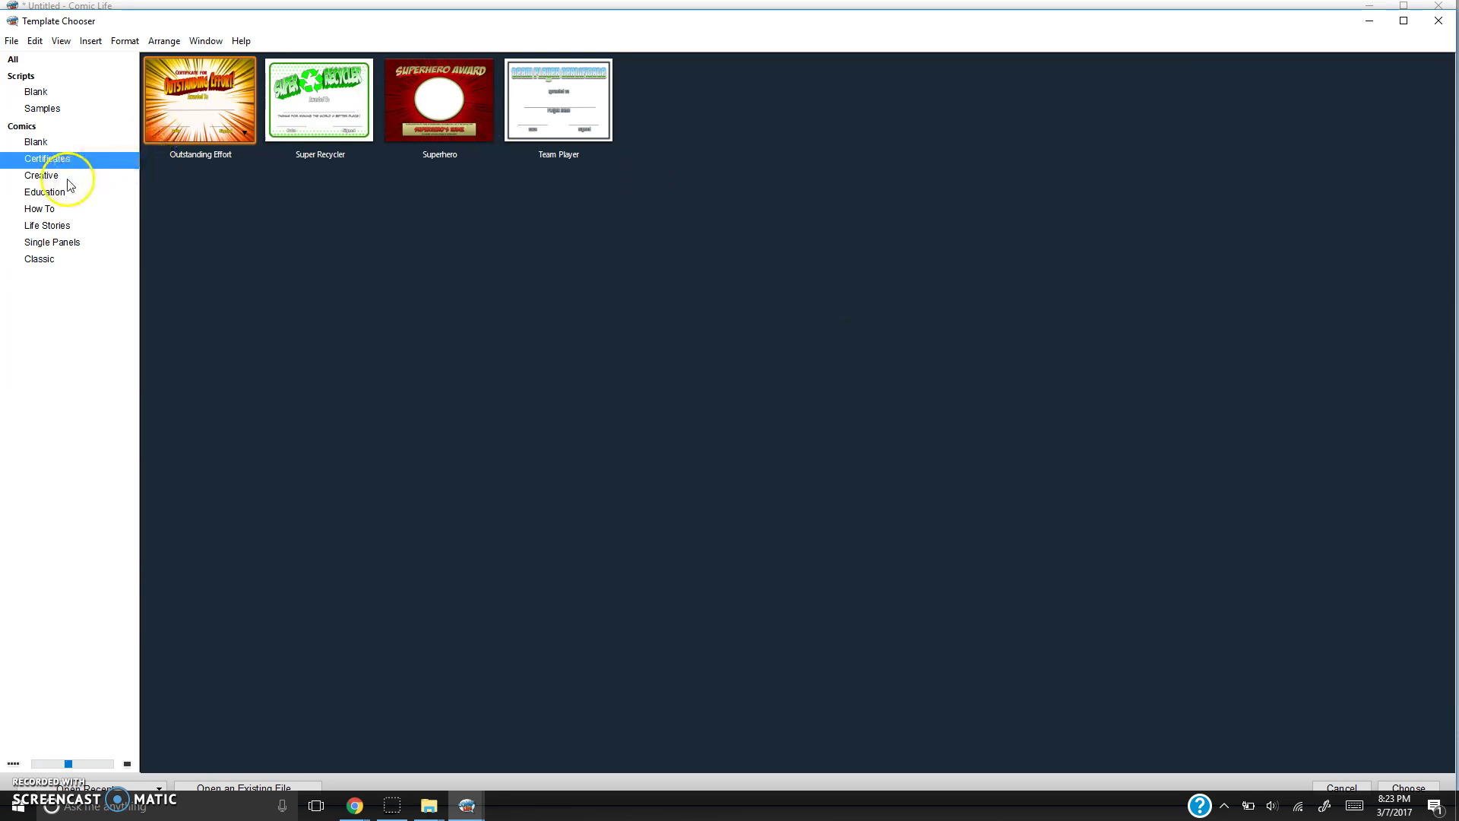
pyautogui.click(42, 175)
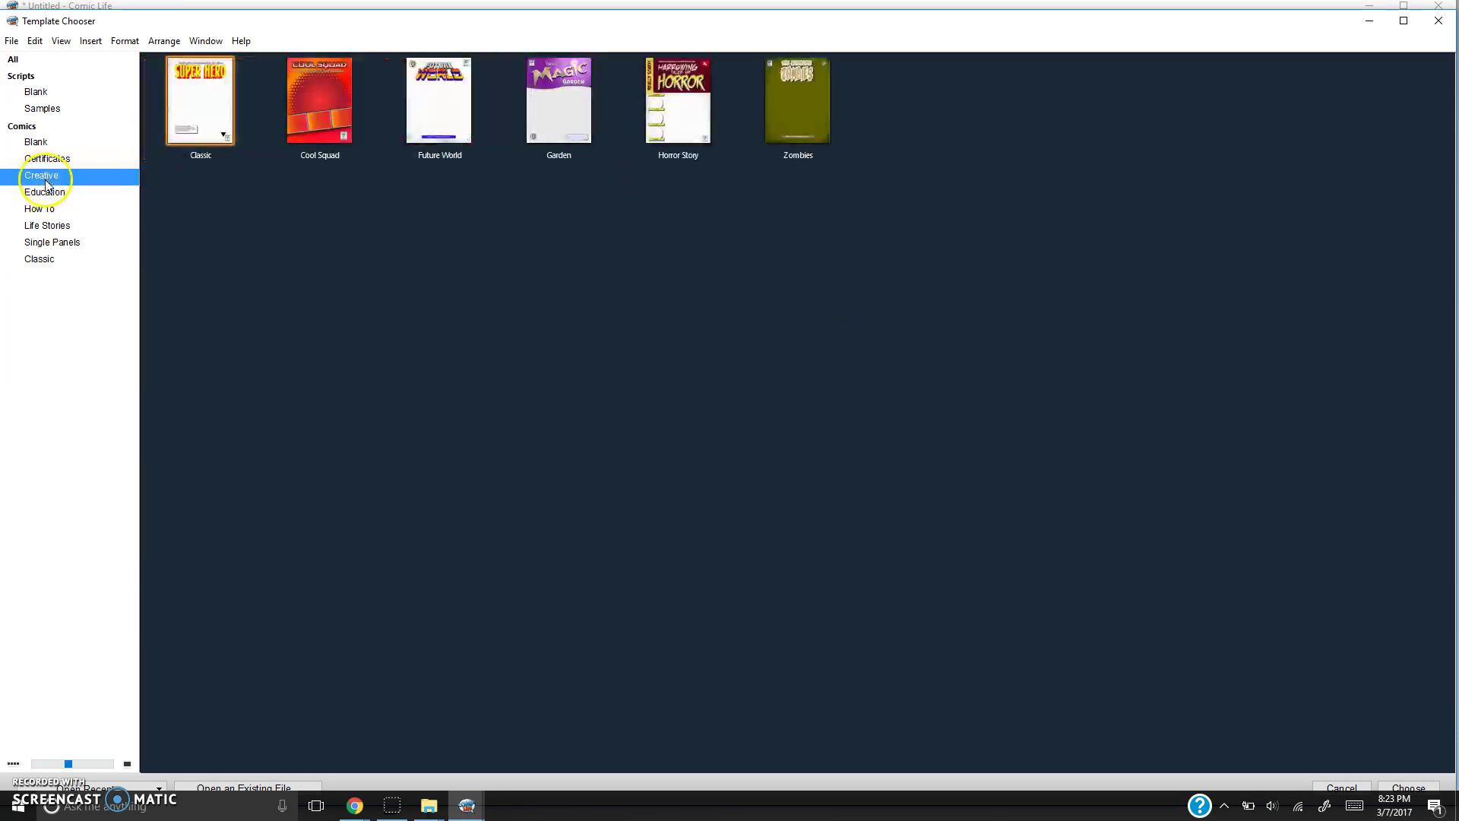
pyautogui.click(66, 196)
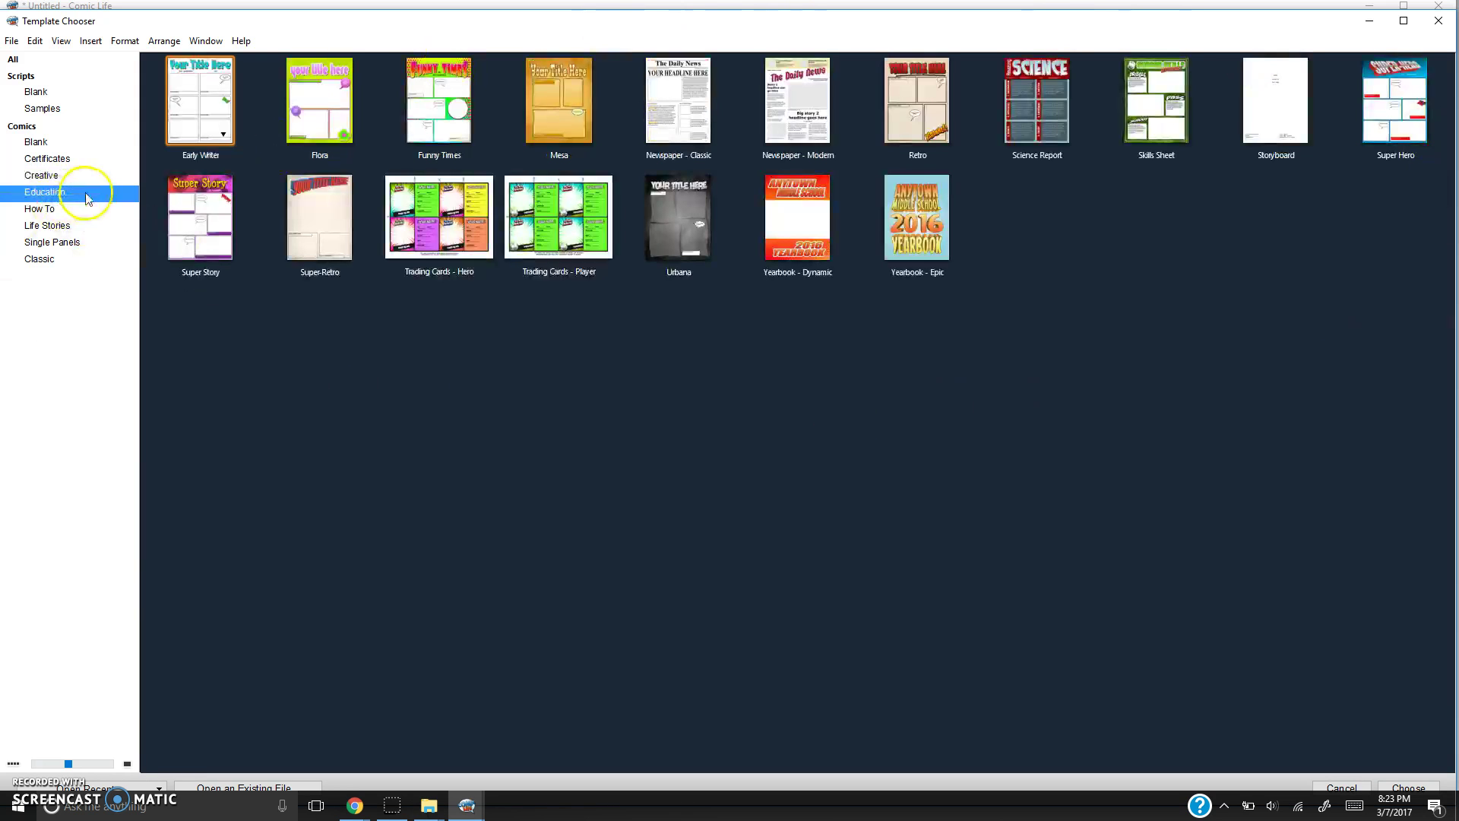
pyautogui.click(76, 208)
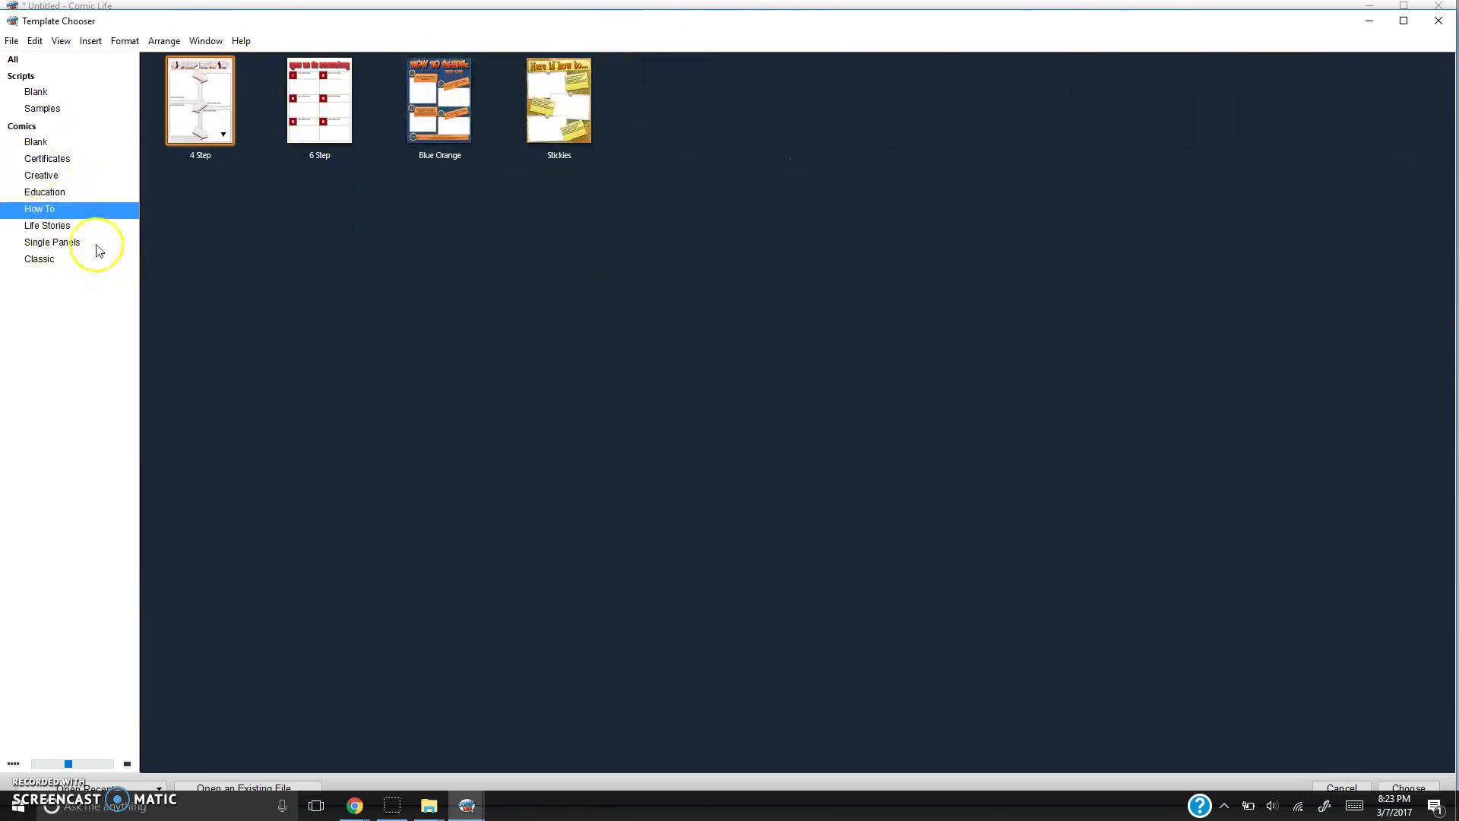
pyautogui.click(80, 226)
pyautogui.click(79, 241)
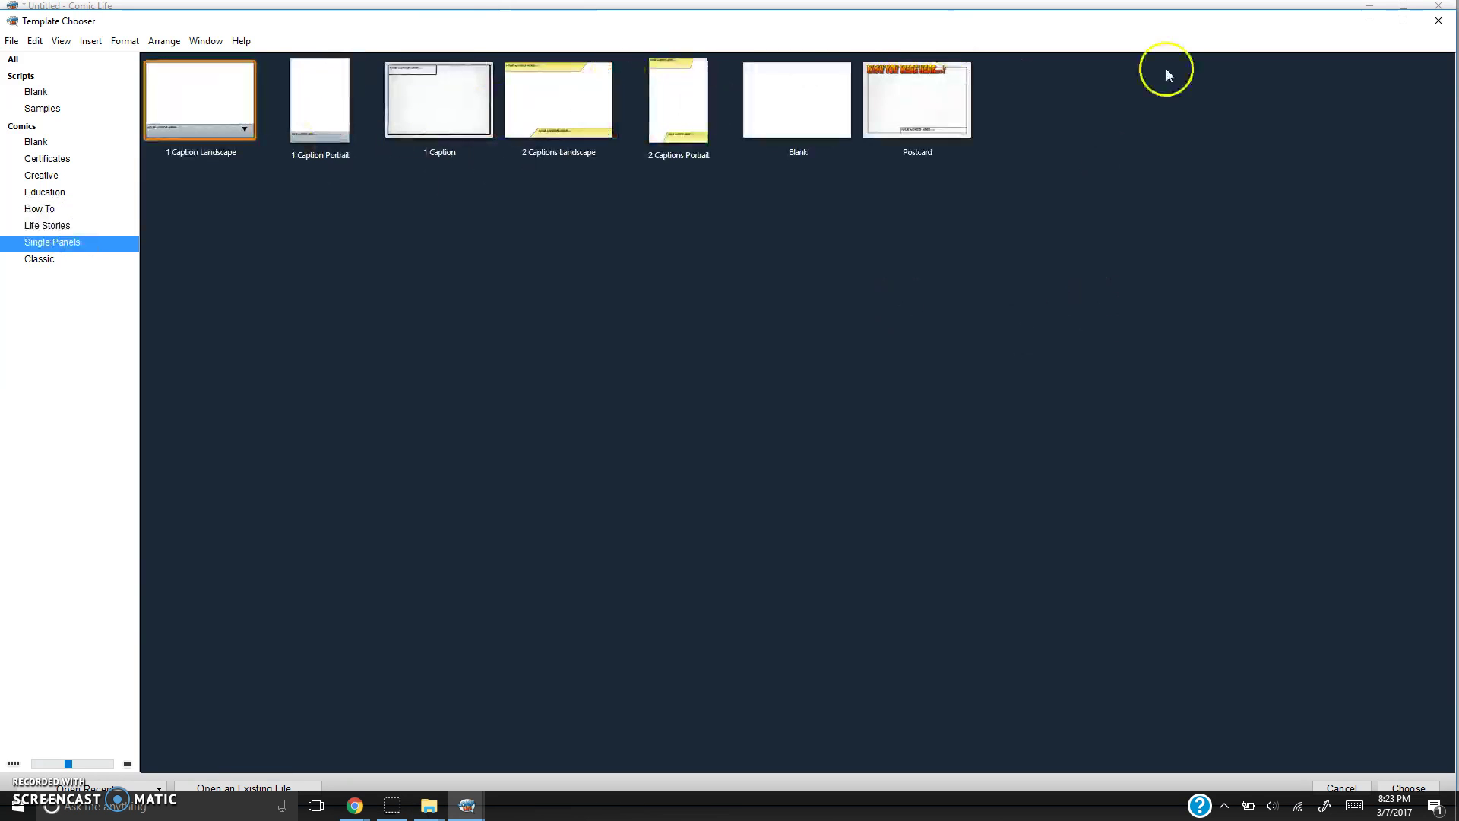
pyautogui.click(34, 259)
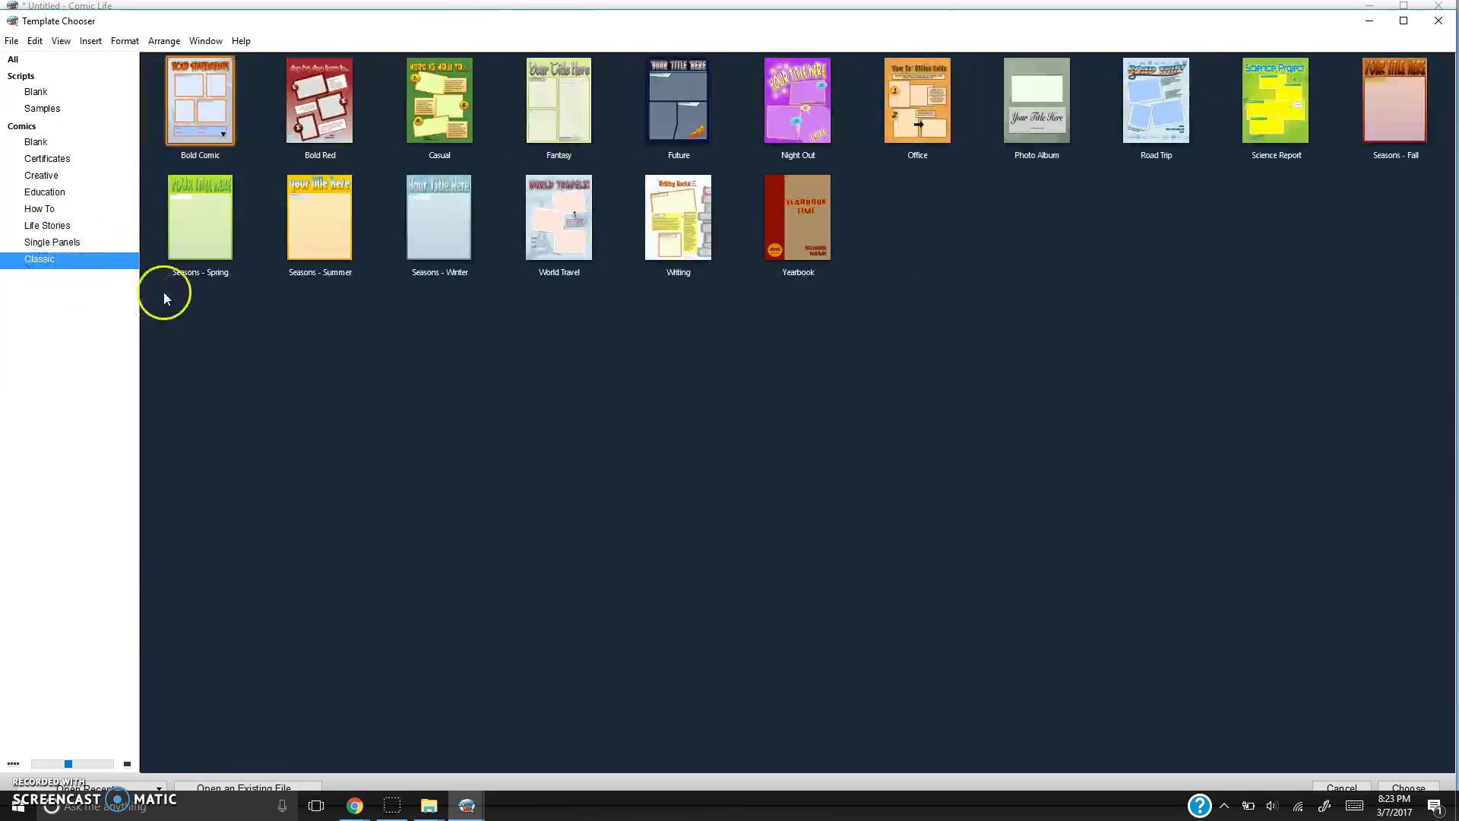
pyautogui.click(42, 190)
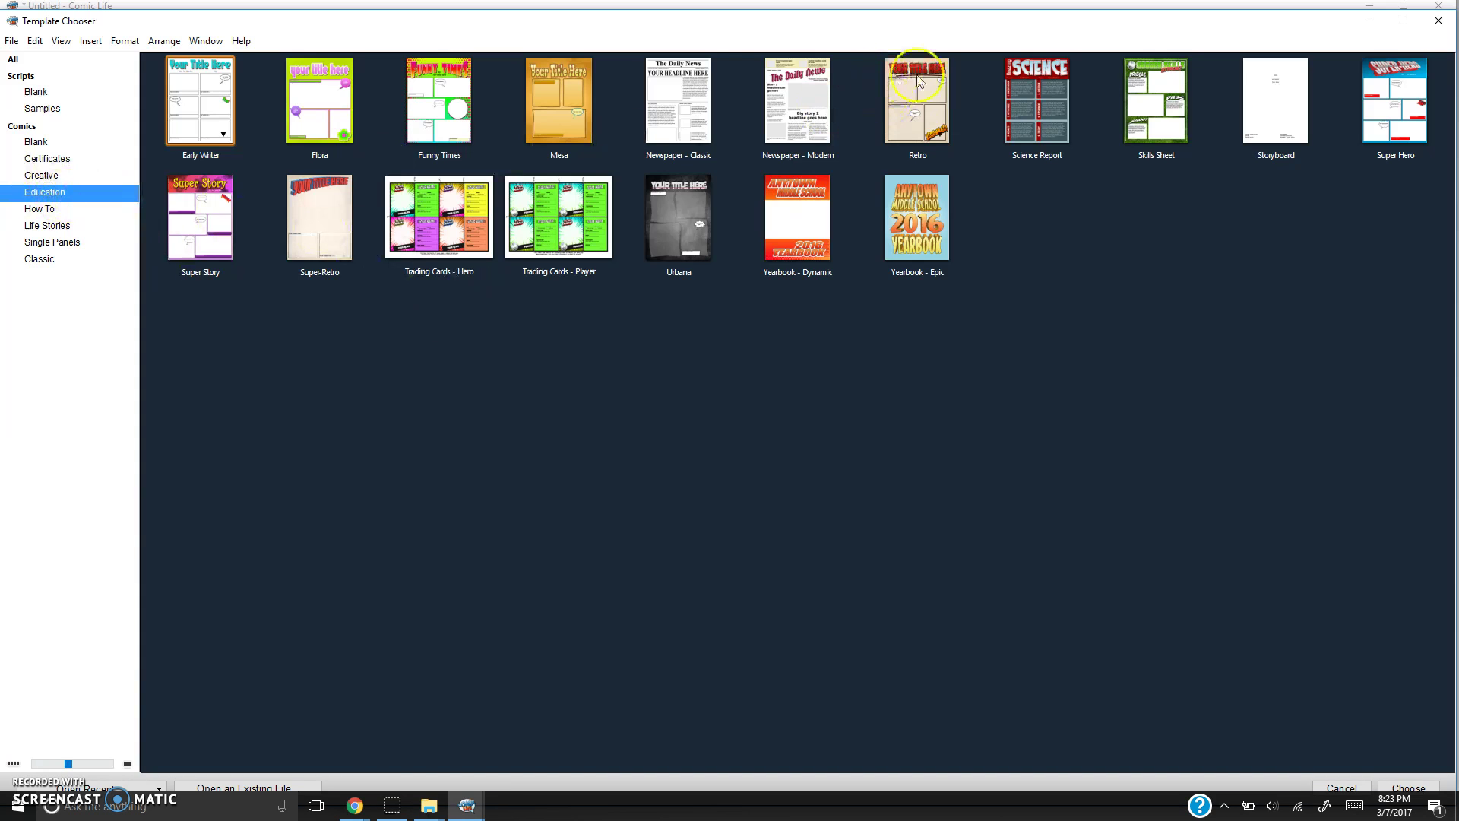
pyautogui.doubleClick(878, 95)
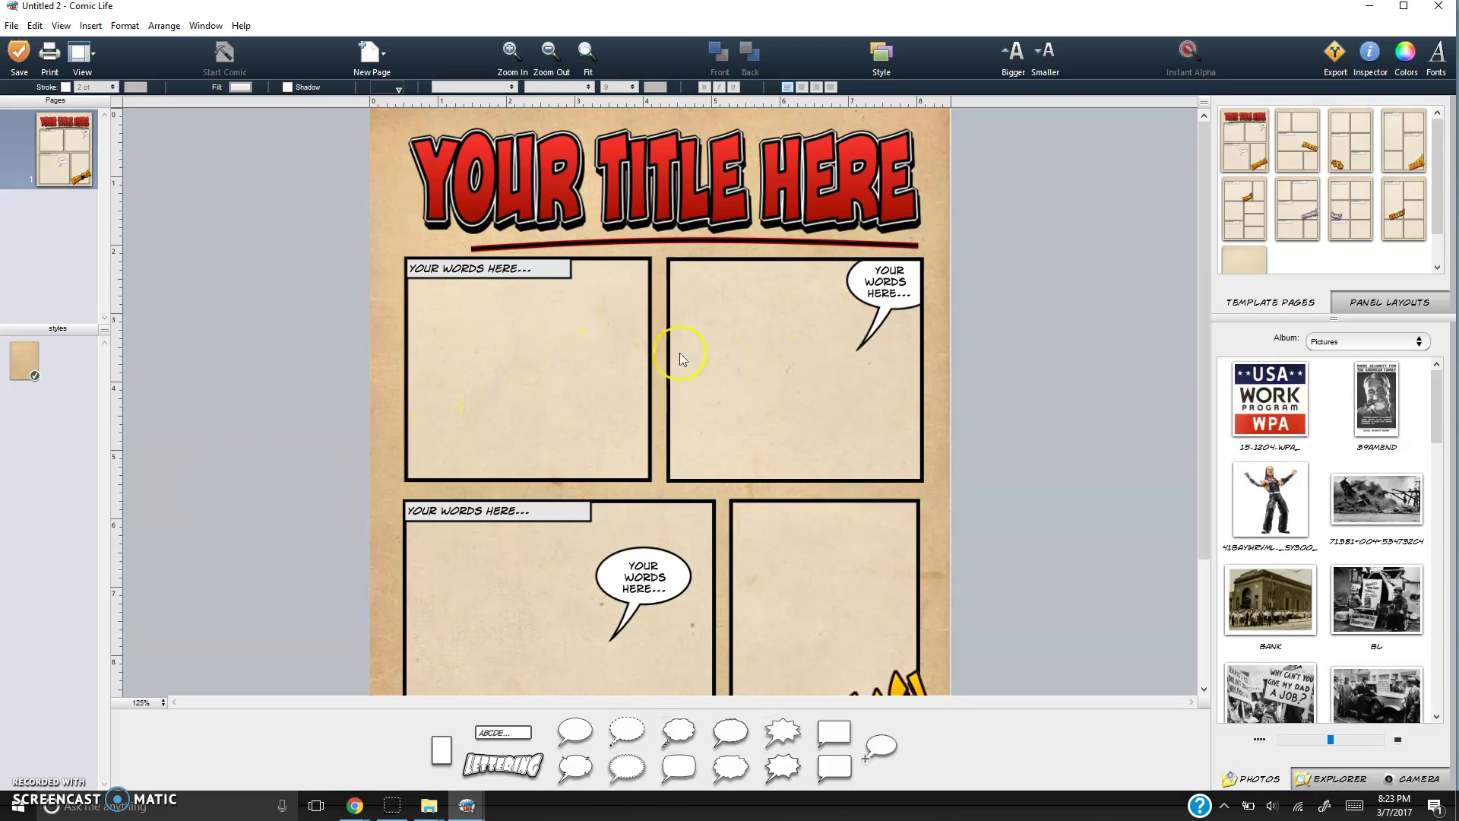
# Edit the page title to read LIFE CYCLE OF A BUTTERFLY.
pyautogui.scroll(-5, 680, 360)
pyautogui.scroll(4, 873, 399)
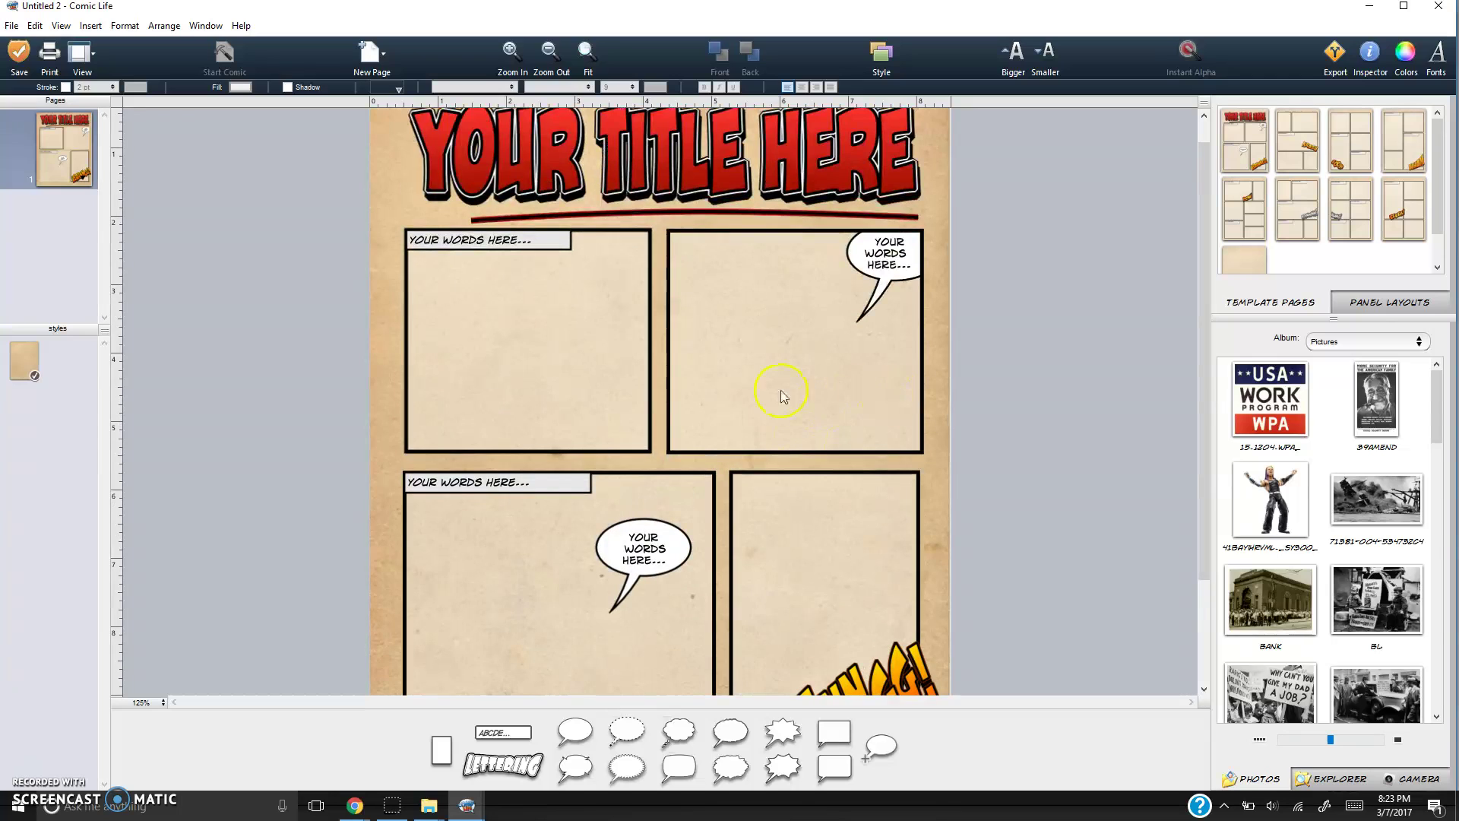
pyautogui.scroll(1, 929, 465)
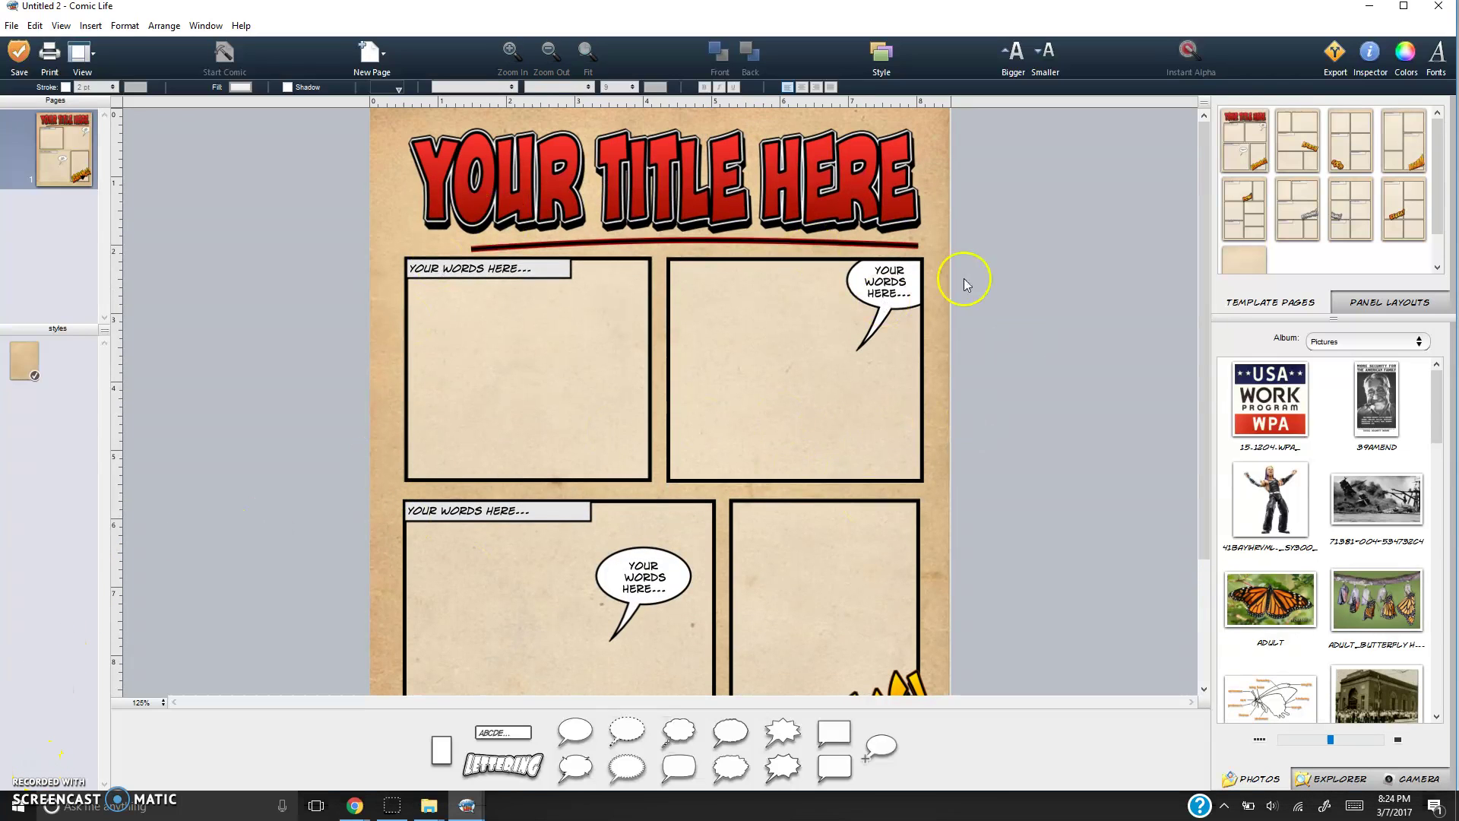
pyautogui.click(838, 210)
pyautogui.doubleClick(836, 206)
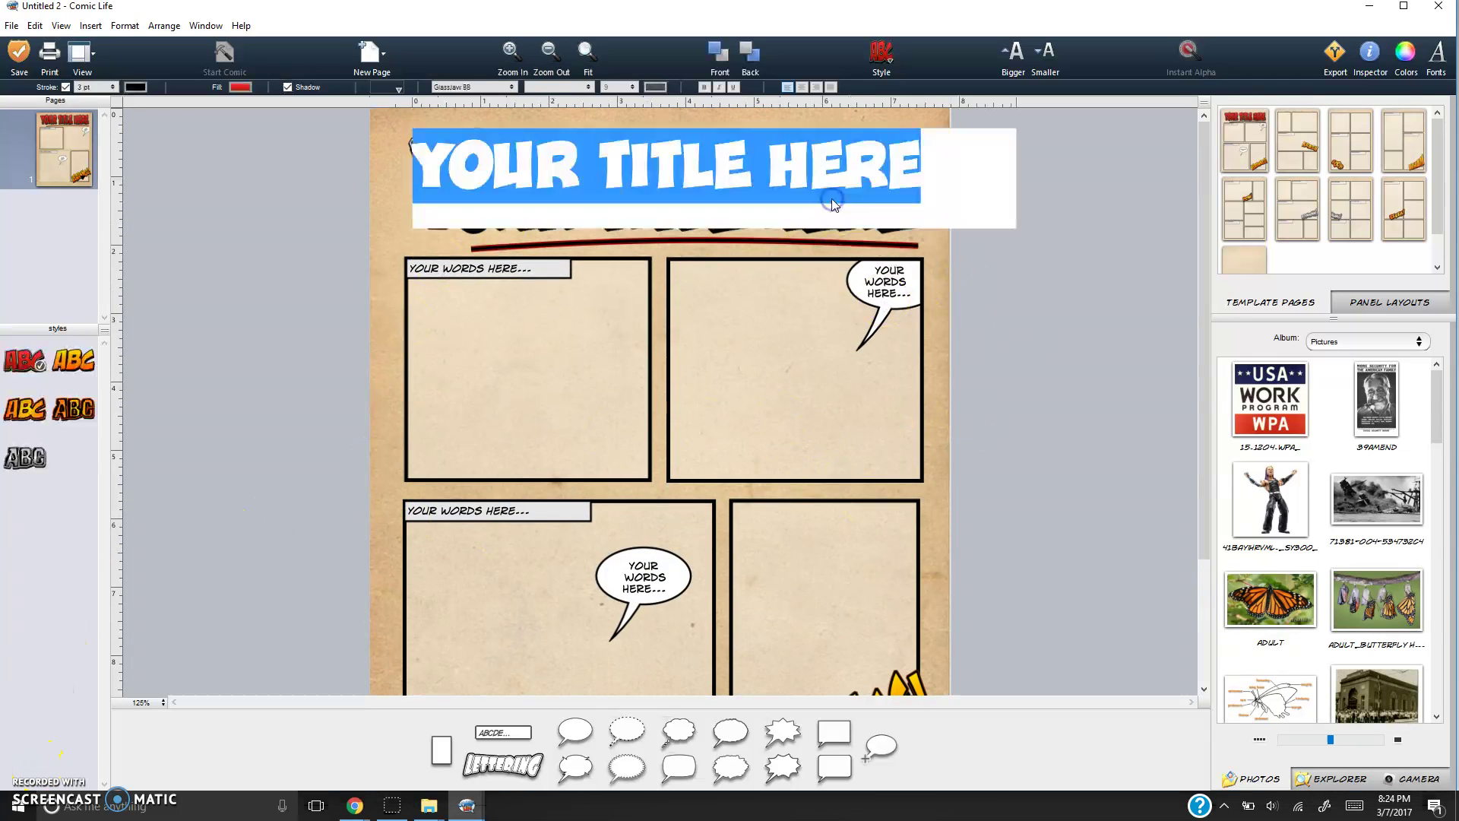
pyautogui.write('L')
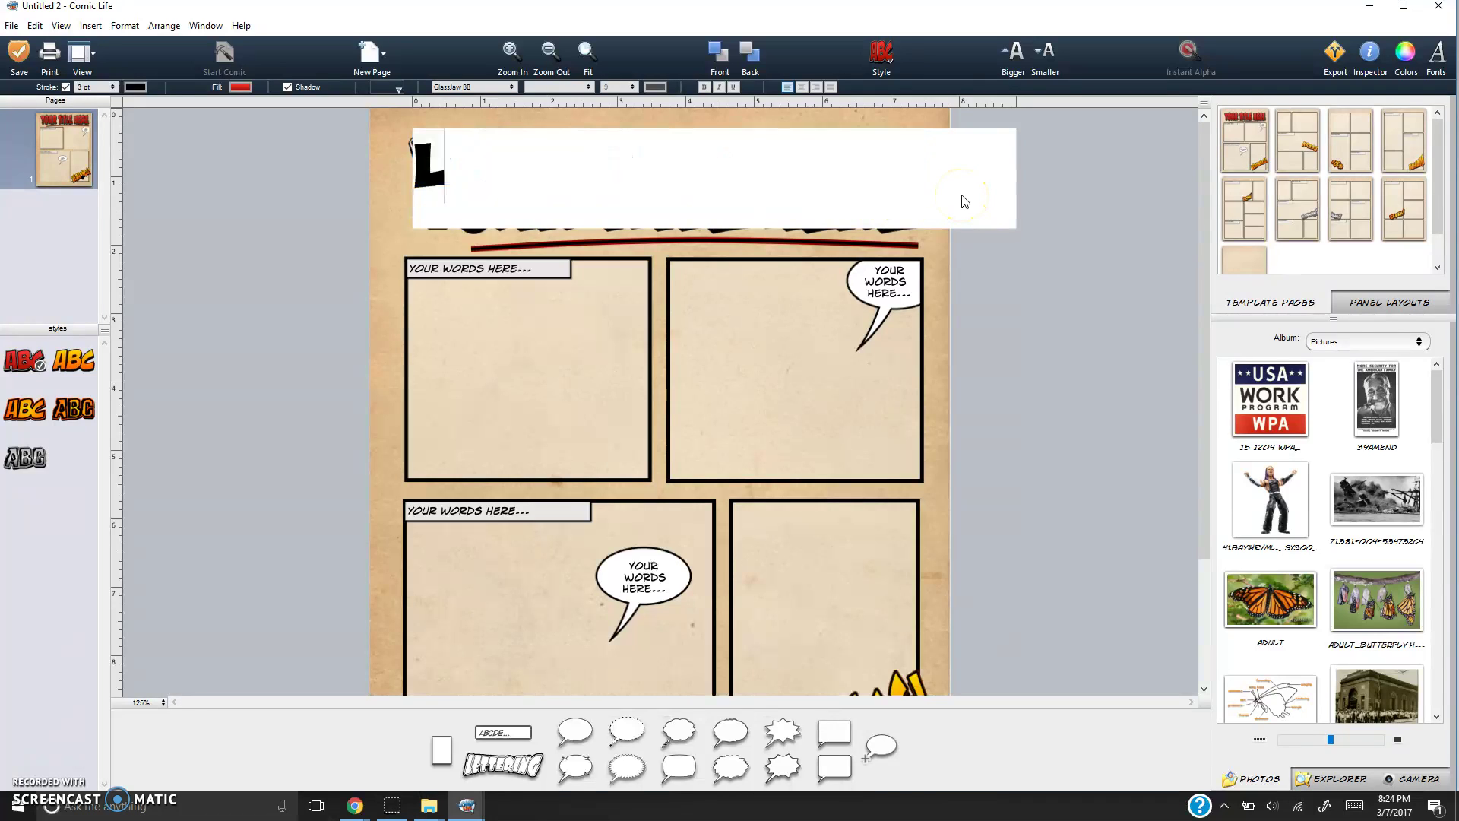
pyautogui.write('IFE CY')
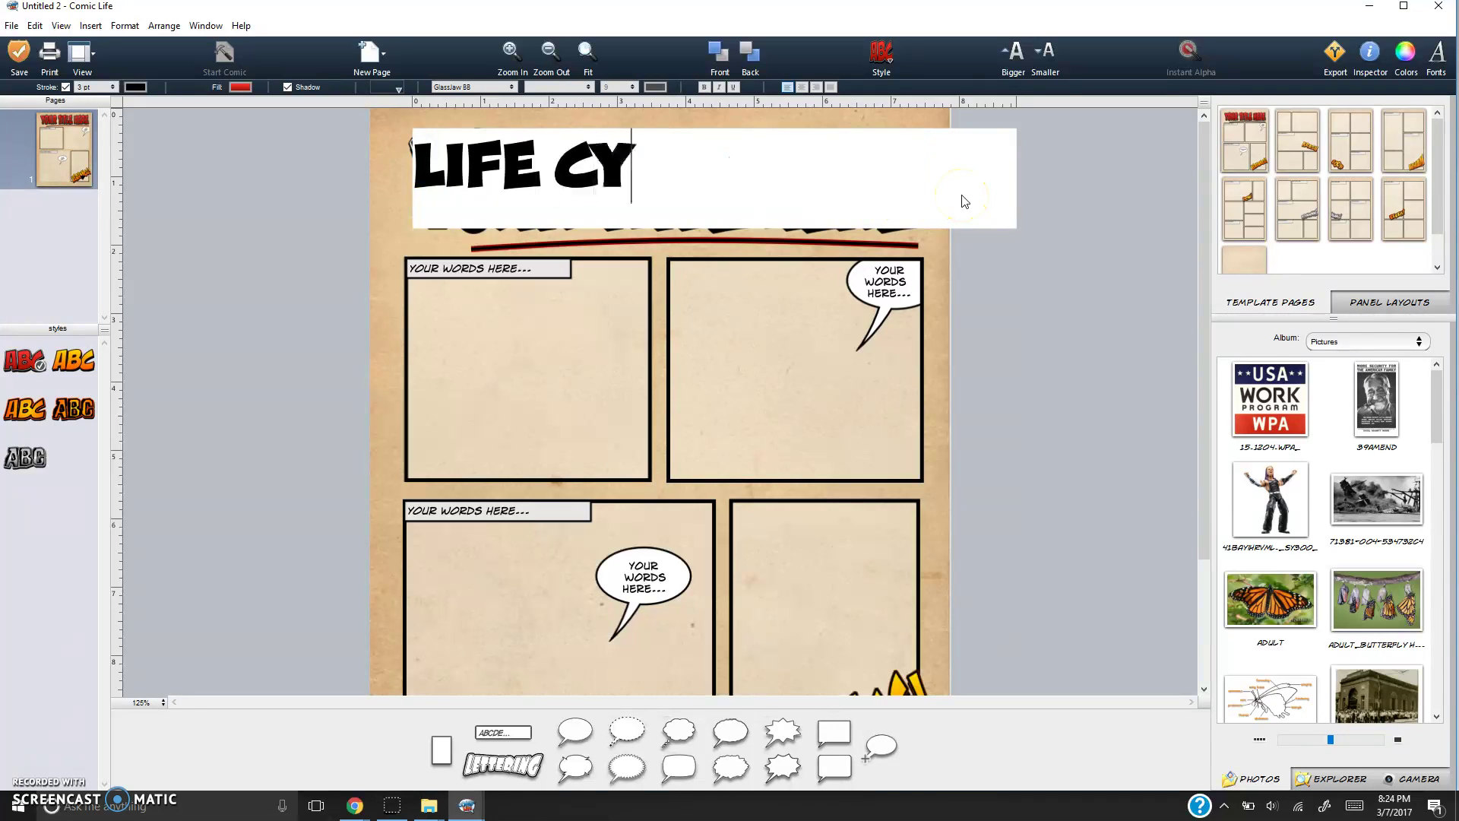
pyautogui.write('CLE OF A B')
pyautogui.press('BackSpace')
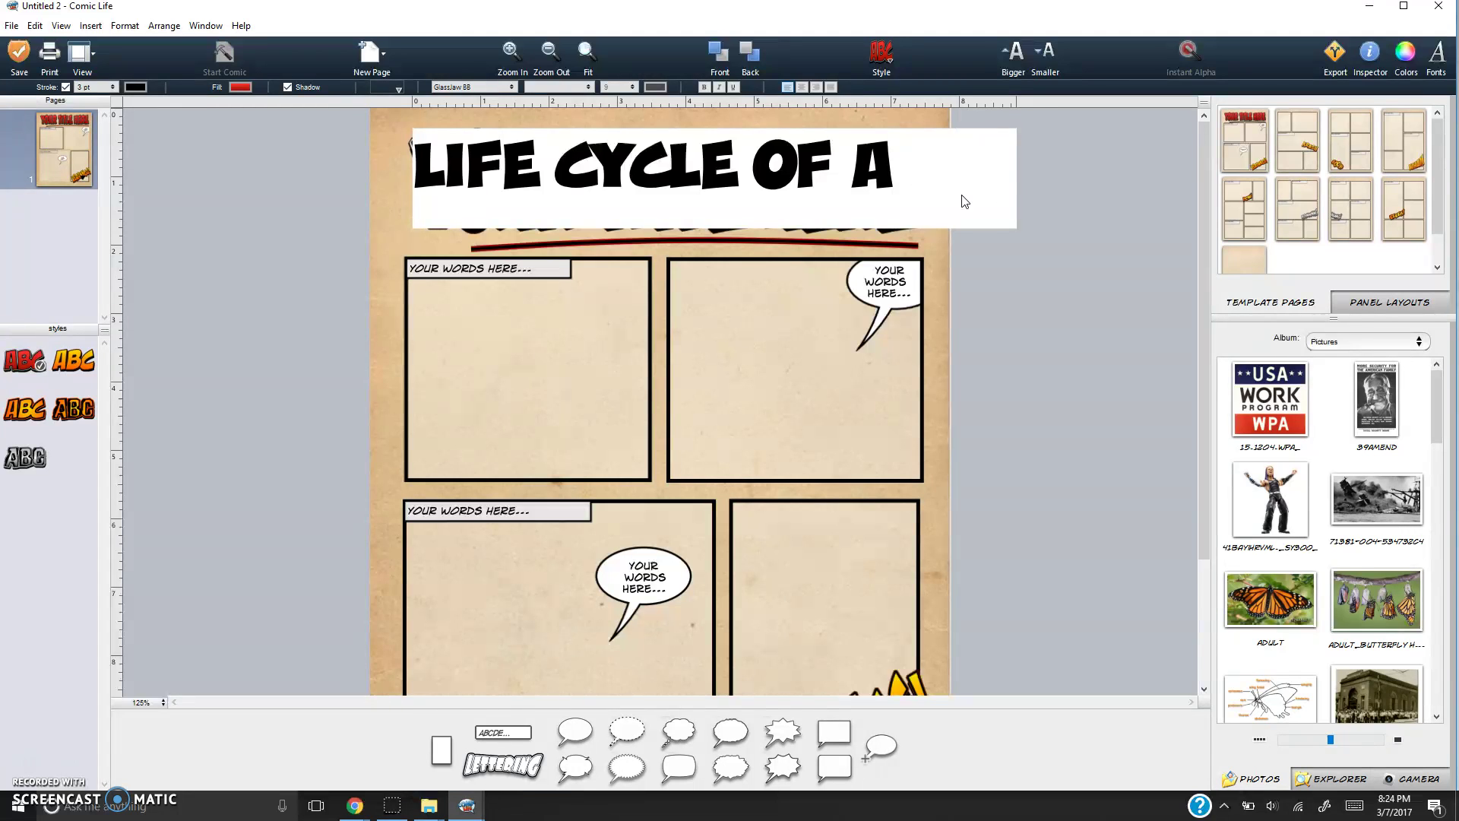
pyautogui.write('BUTTERFLY')
pyautogui.press('Escape')
# Narrow the title from both ends to about 8.2 inches so it fits the page.
pyautogui.click(1029, 185)
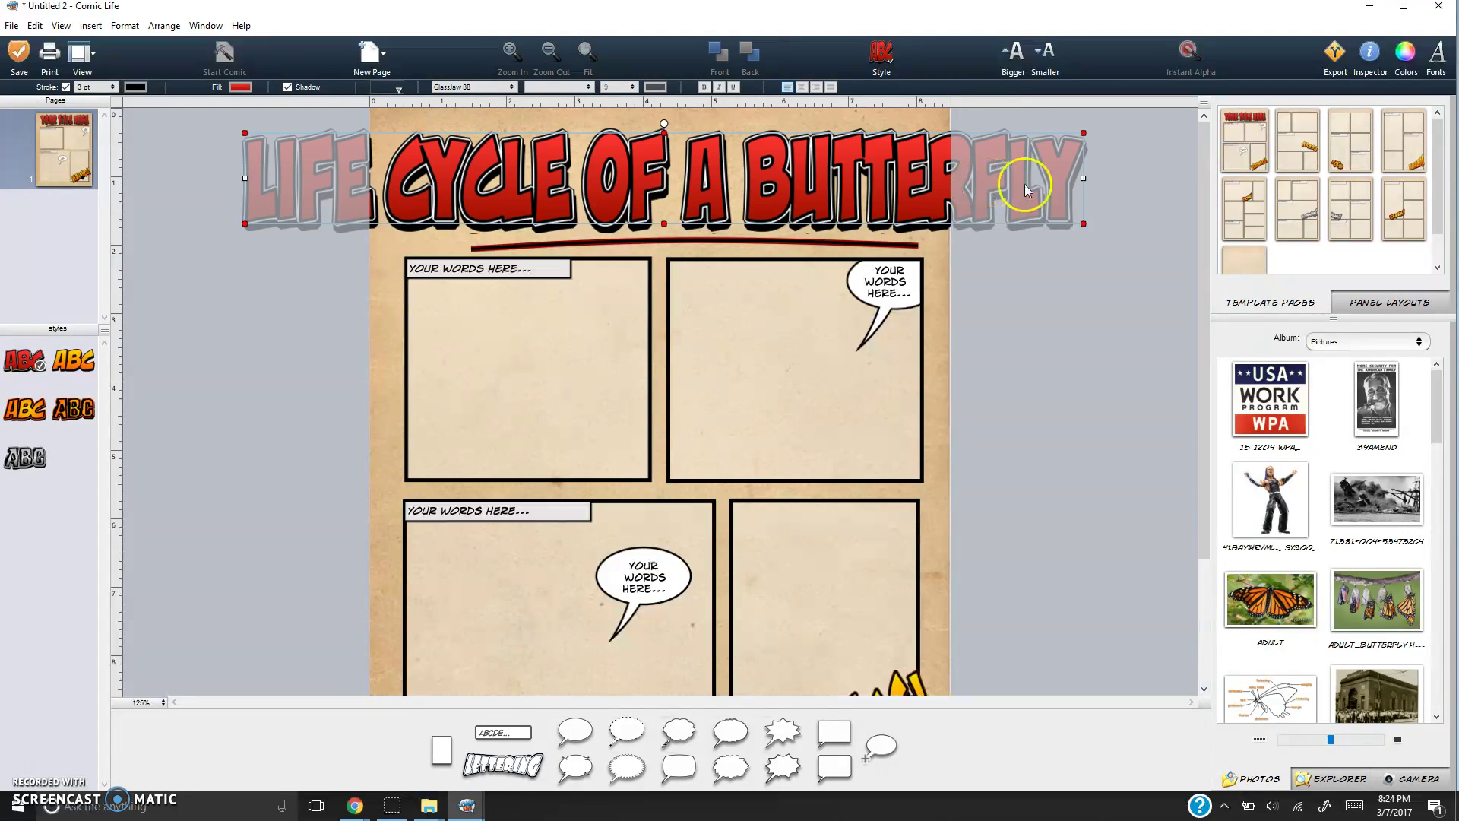
pyautogui.click(1077, 173)
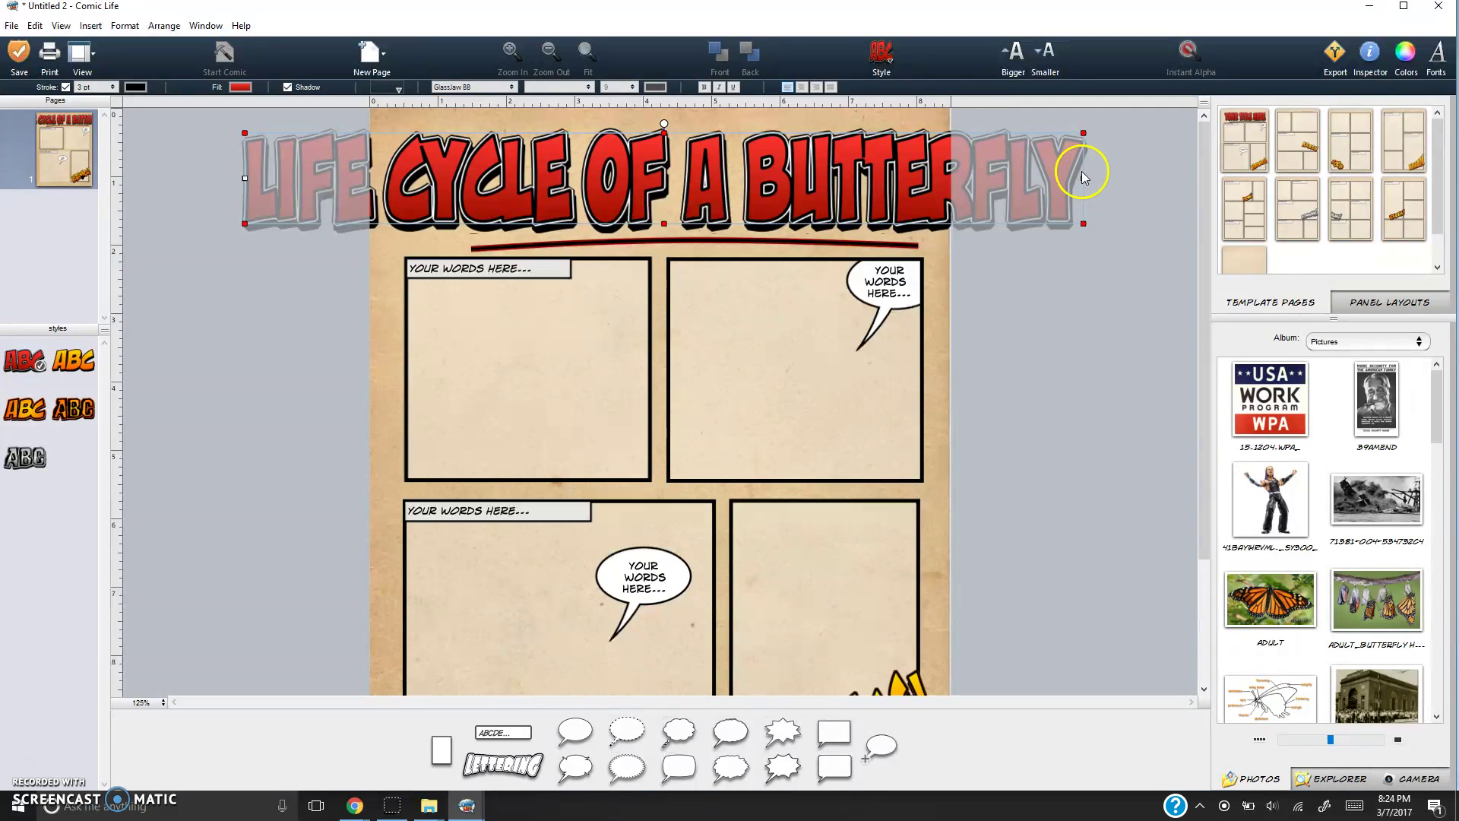
pyautogui.moveTo(1076, 177); pyautogui.dragTo(944, 176)
pyautogui.click(291, 201)
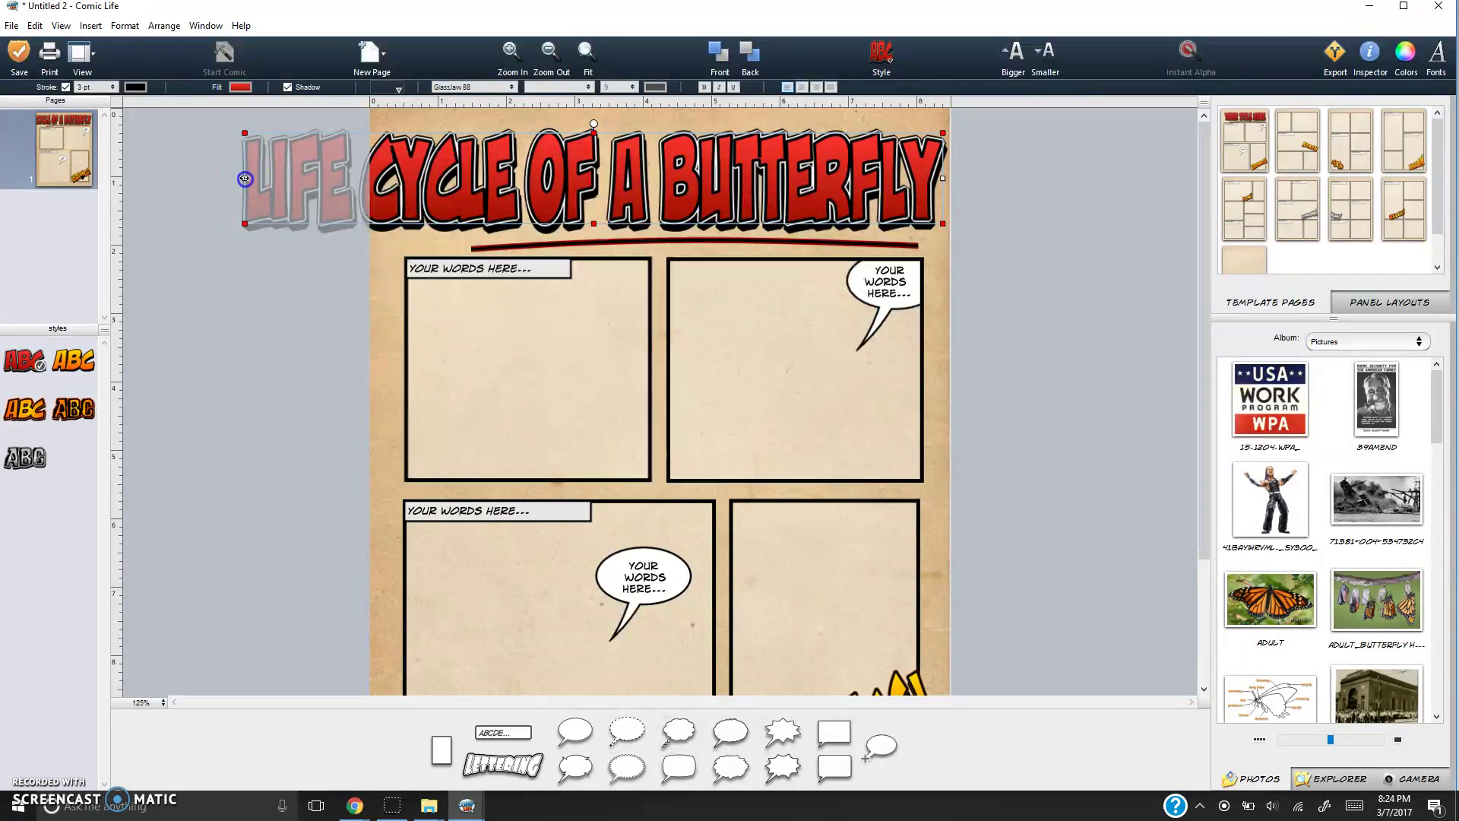
pyautogui.moveTo(245, 178); pyautogui.dragTo(382, 194)
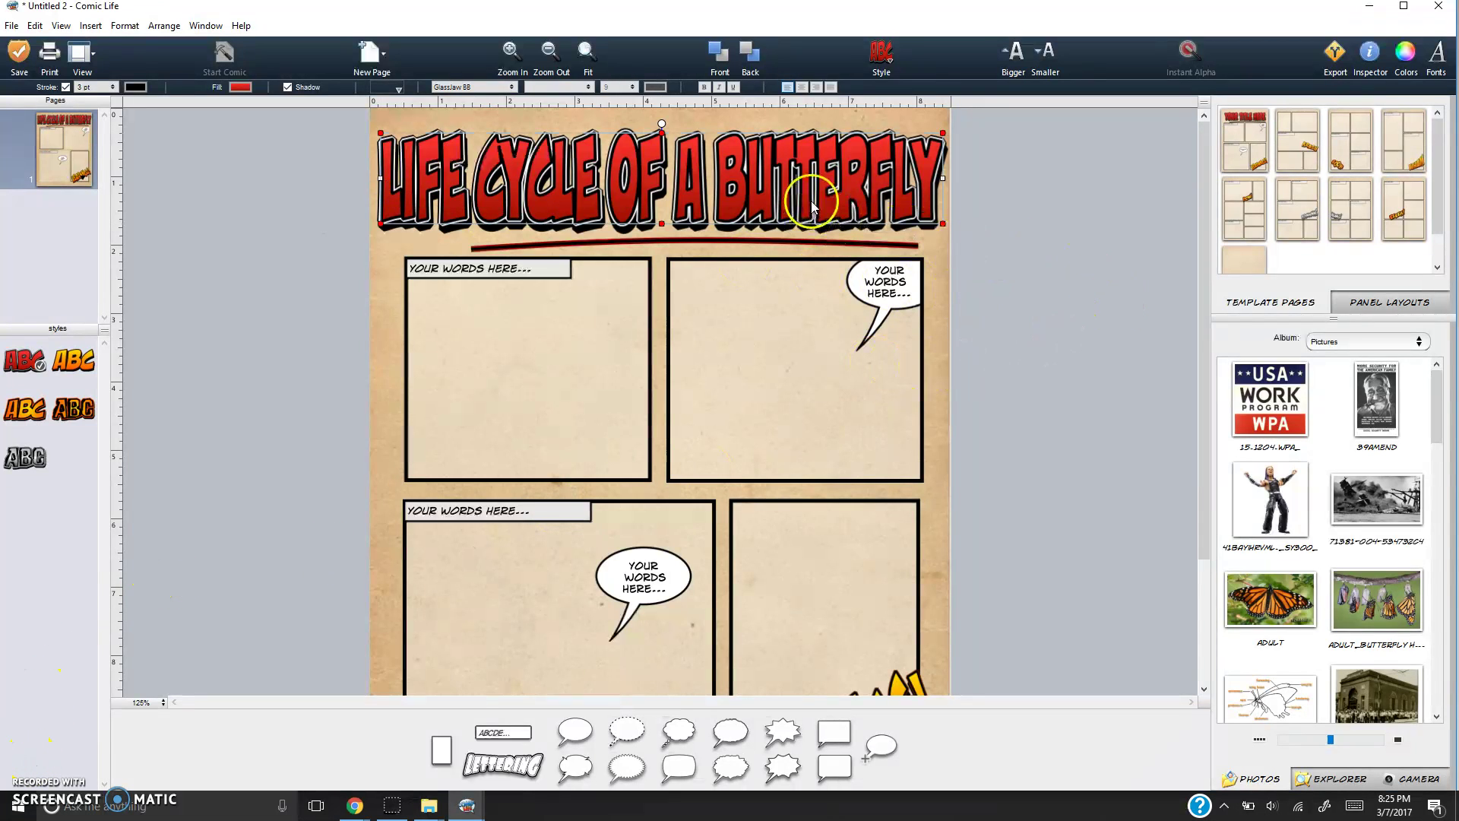
# Drop the EGGS 3 photo into the top-left panel and enlarge it to fill the frame.
pyautogui.click(1039, 293)
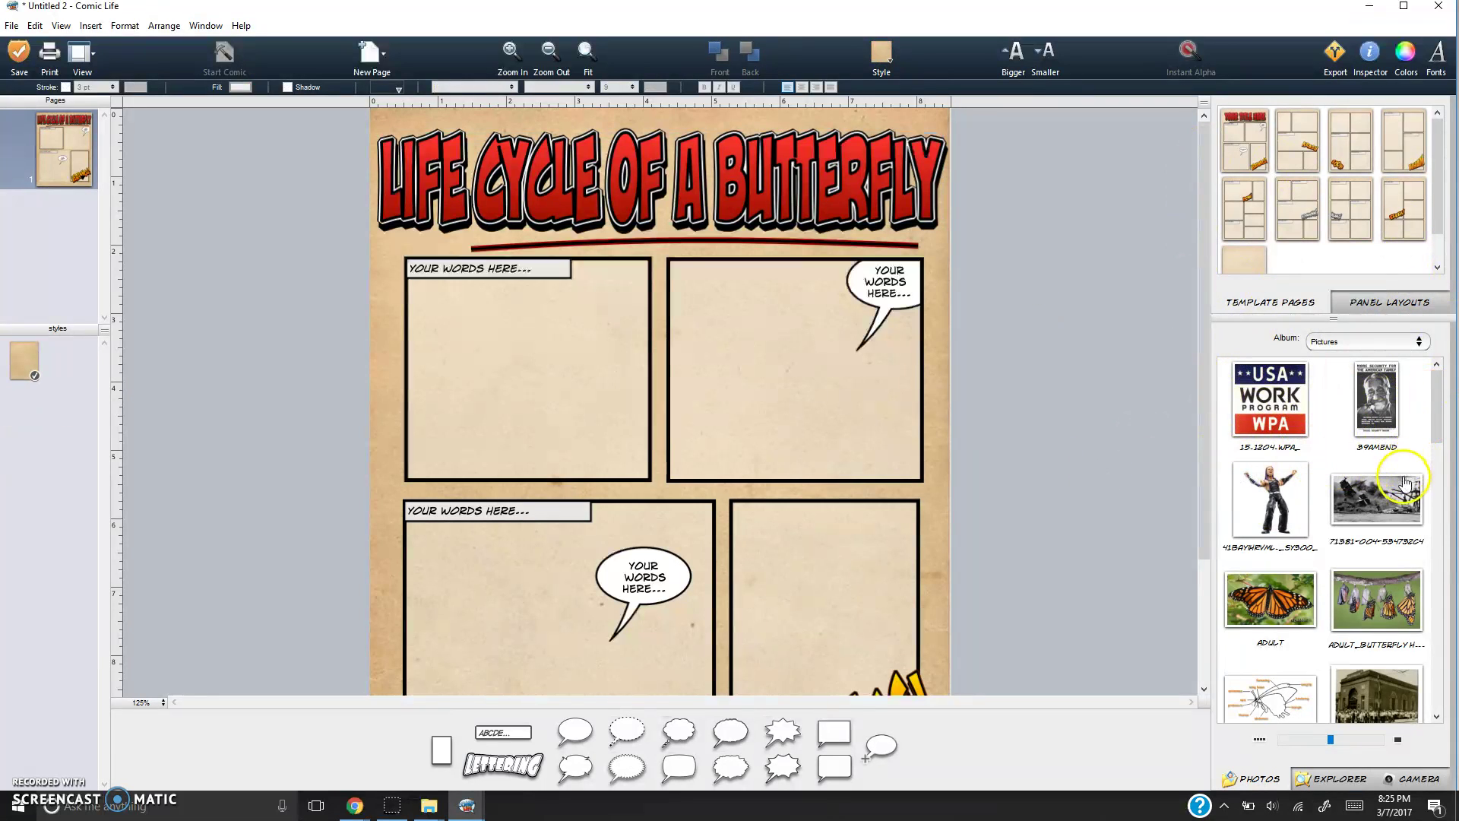
pyautogui.moveTo(1441, 420); pyautogui.dragTo(1455, 562)
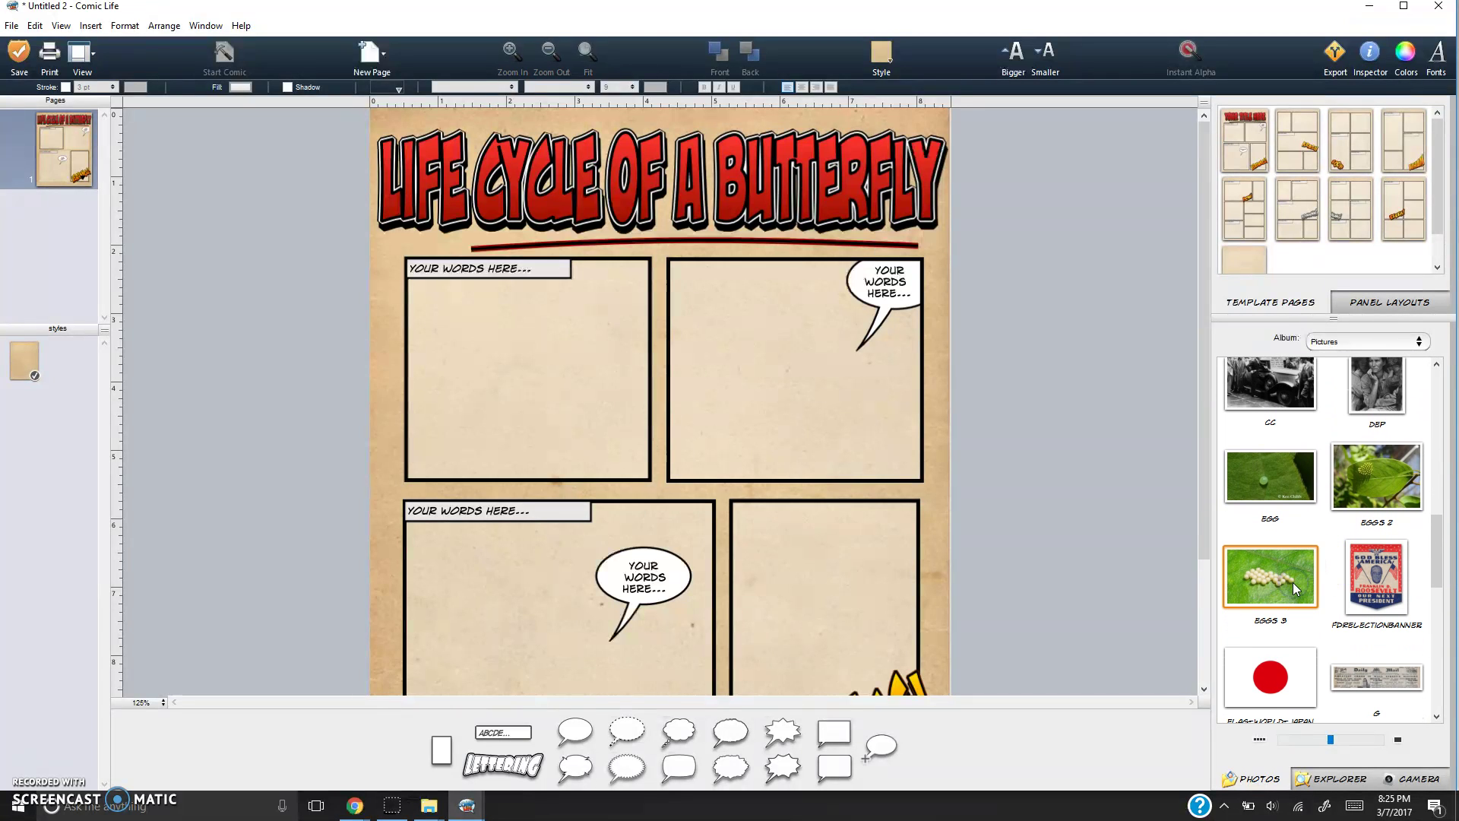
pyautogui.moveTo(1292, 582); pyautogui.dragTo(550, 374)
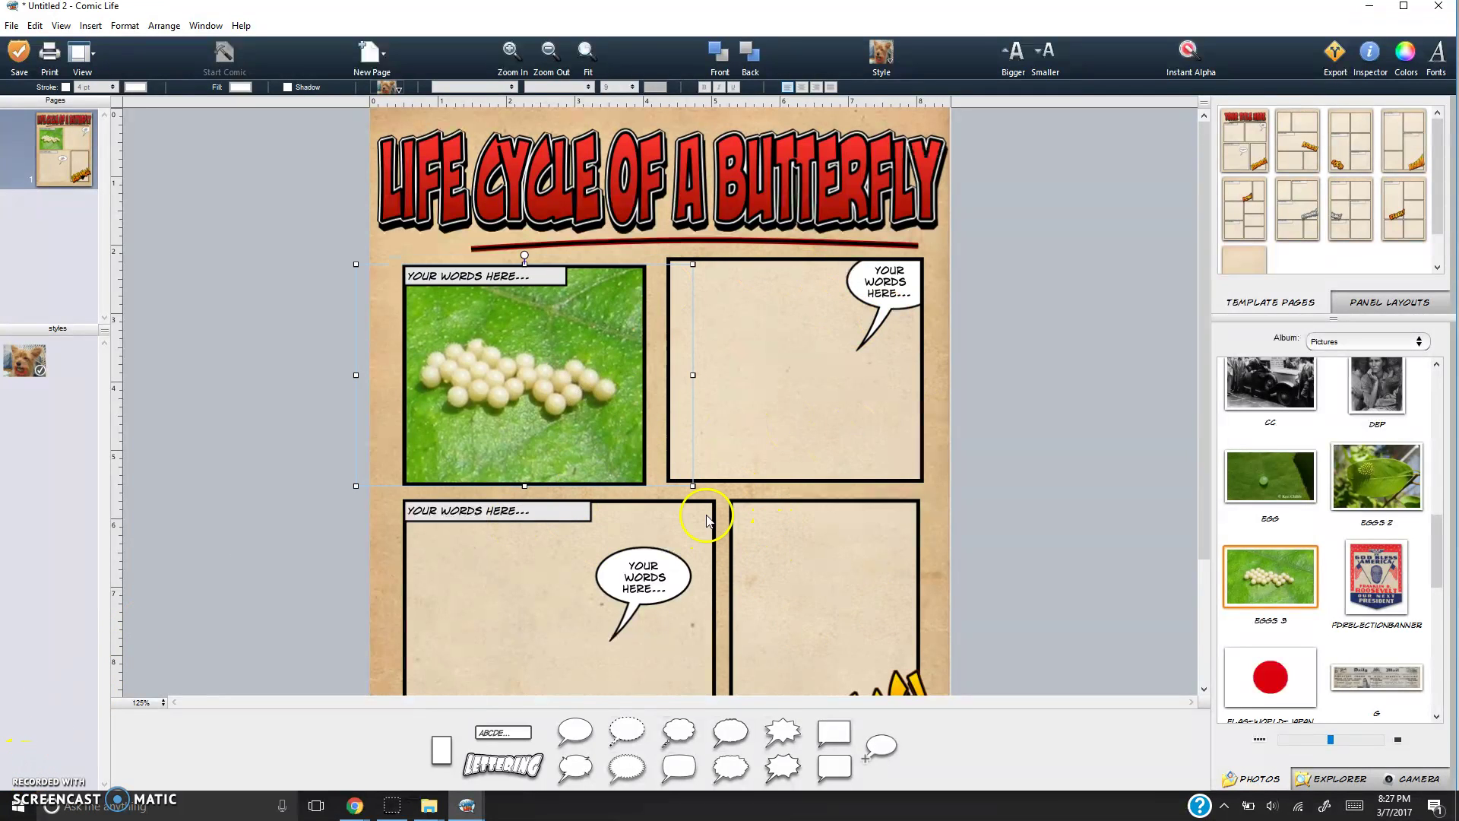
pyautogui.moveTo(693, 486); pyautogui.dragTo(652, 485)
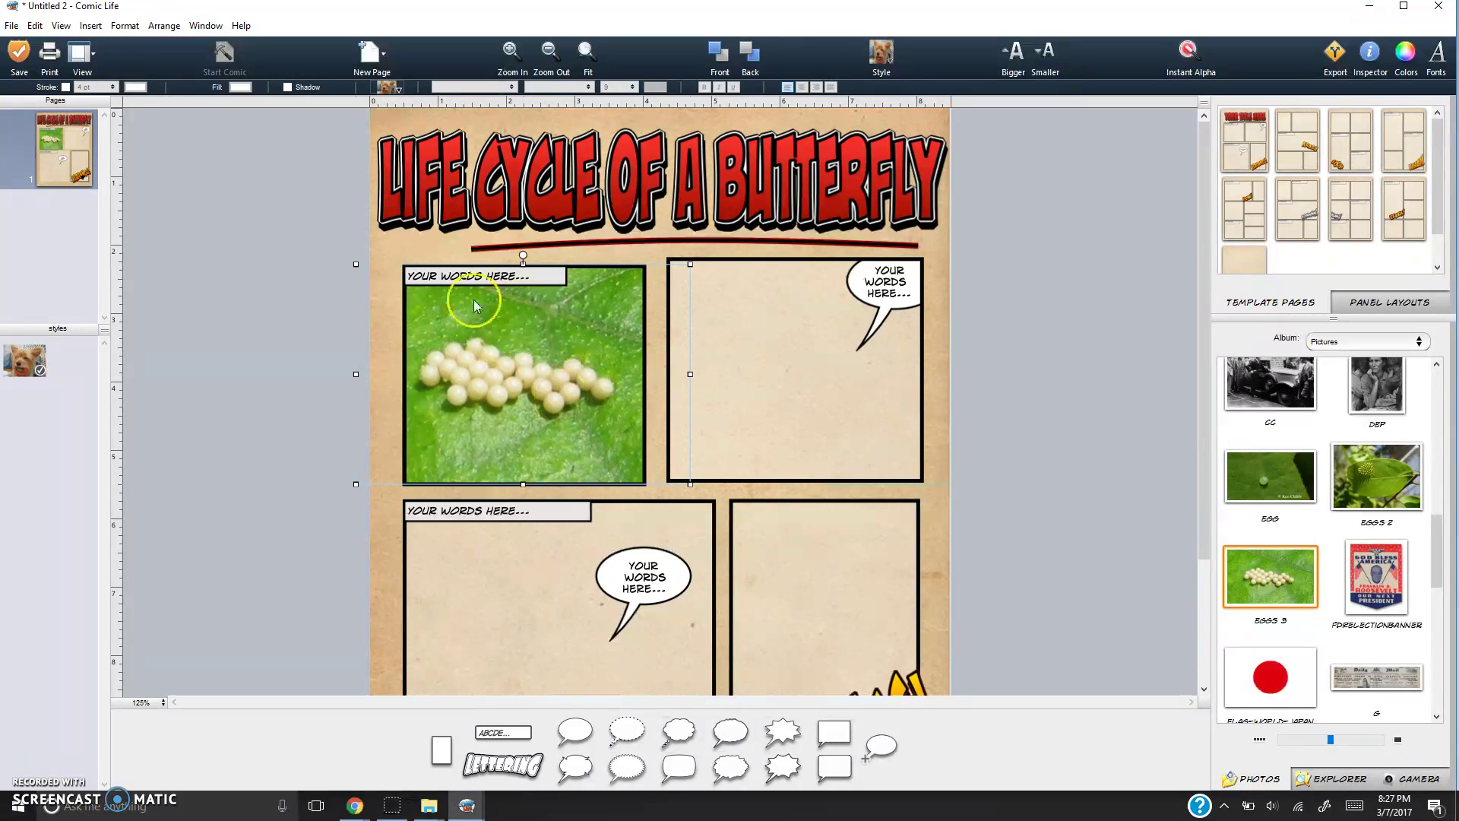
# Replace the top-left caption's placeholder with 'WOW, THE FIRST STAGE OF A BUTTERFLY!'.
pyautogui.click(302, 414)
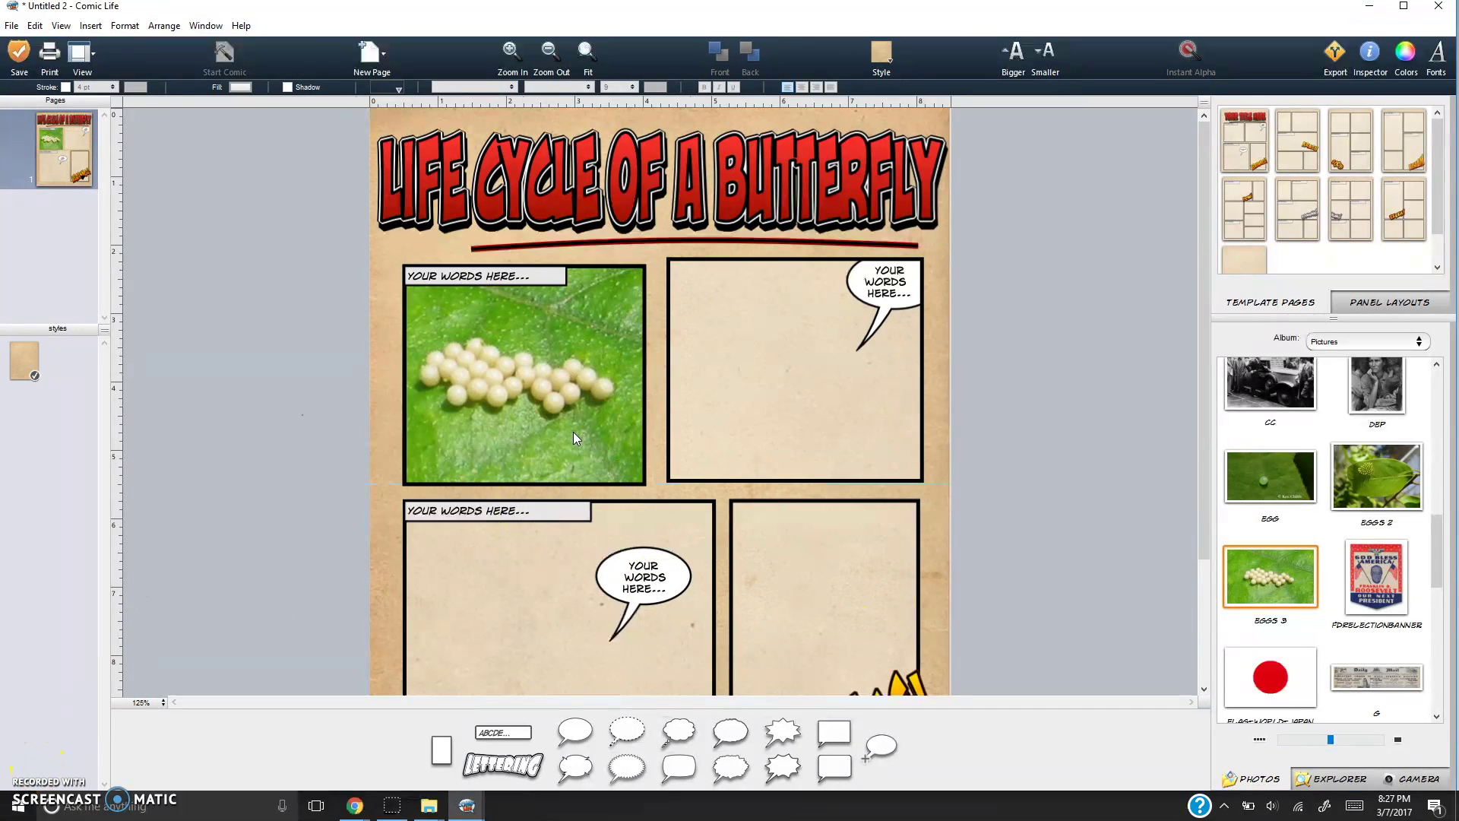
pyautogui.click(491, 276)
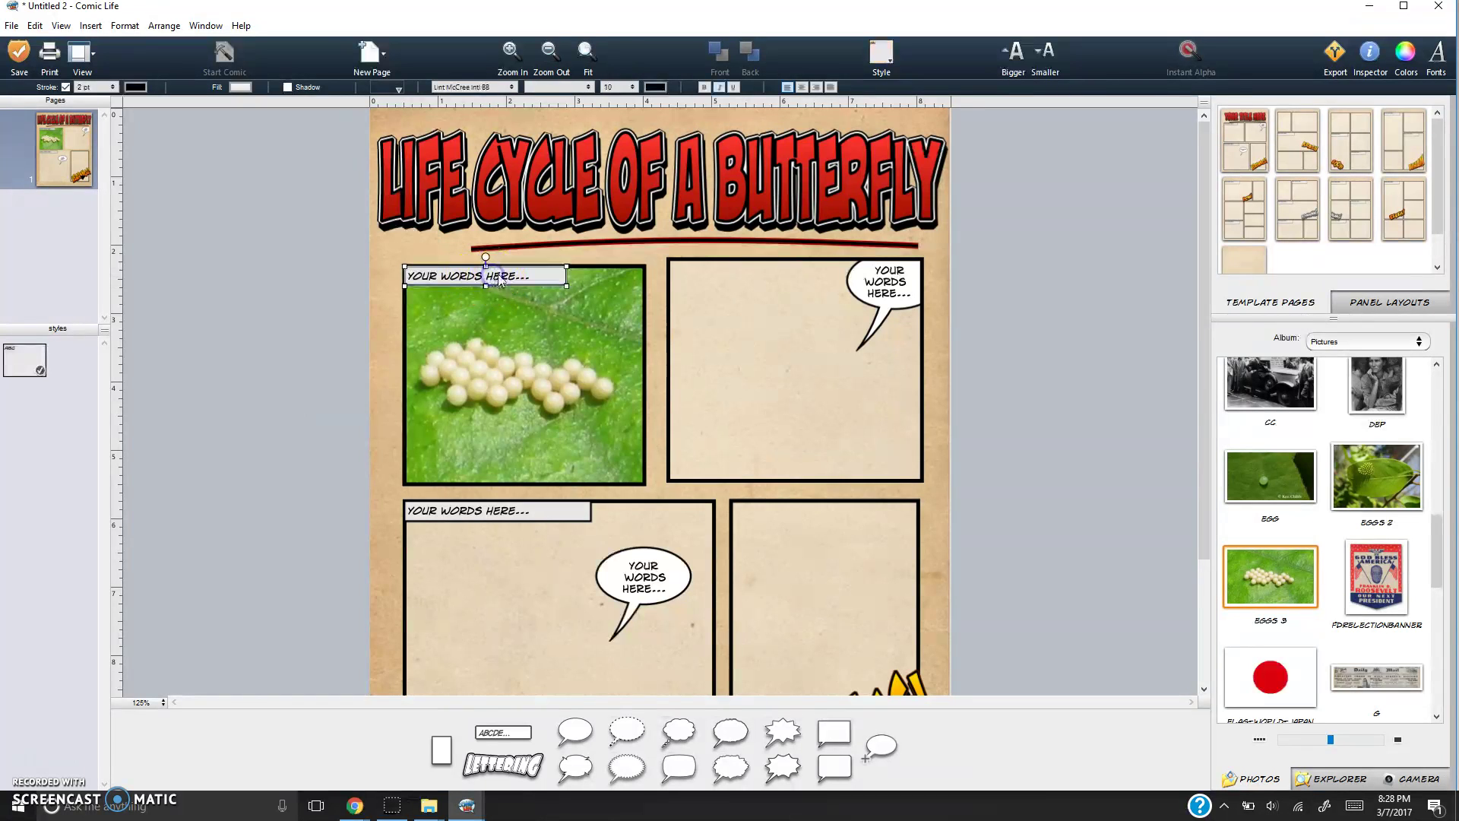
pyautogui.doubleClick(515, 278)
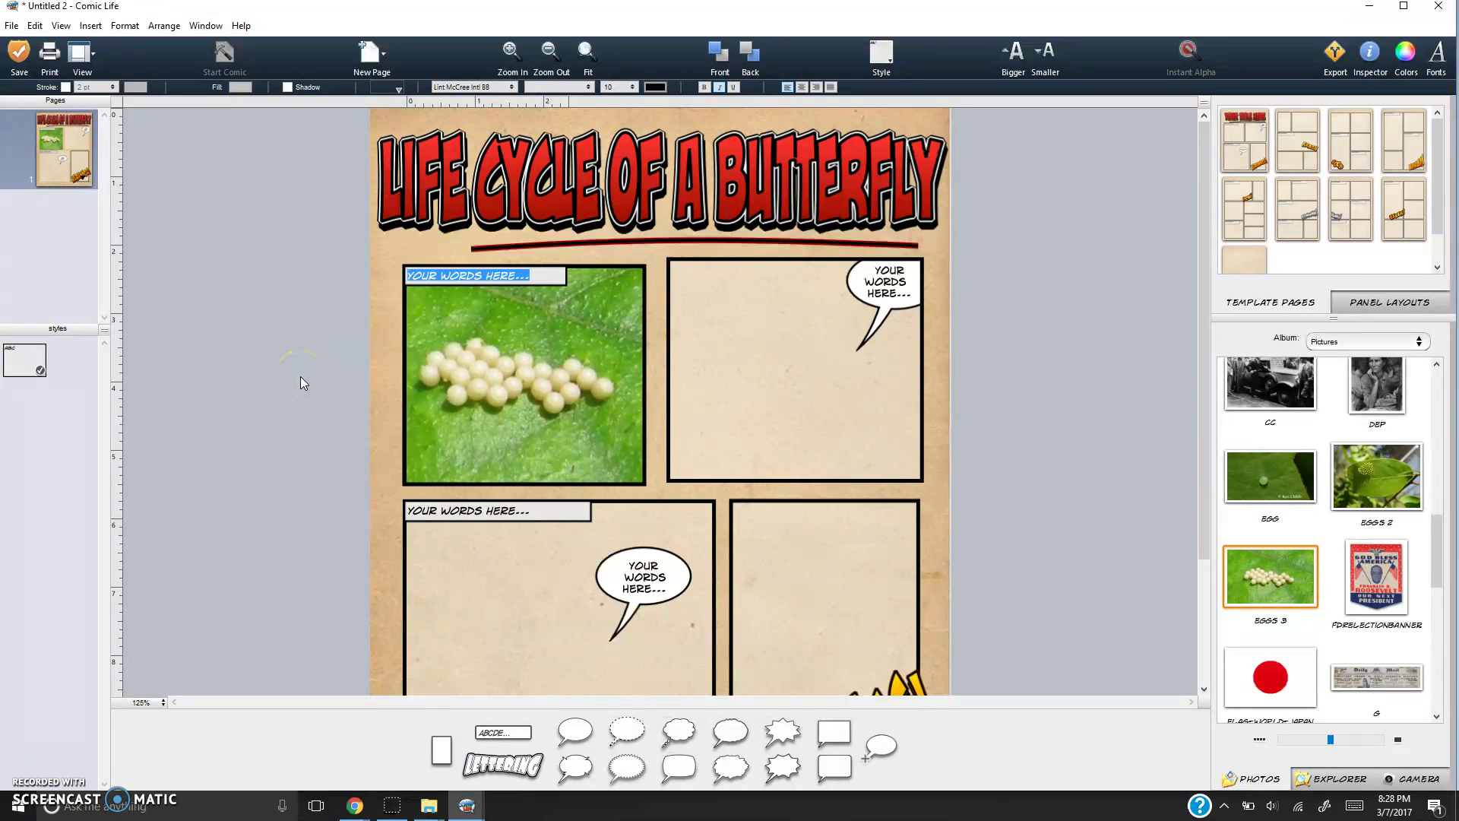
pyautogui.write('WOW, ')
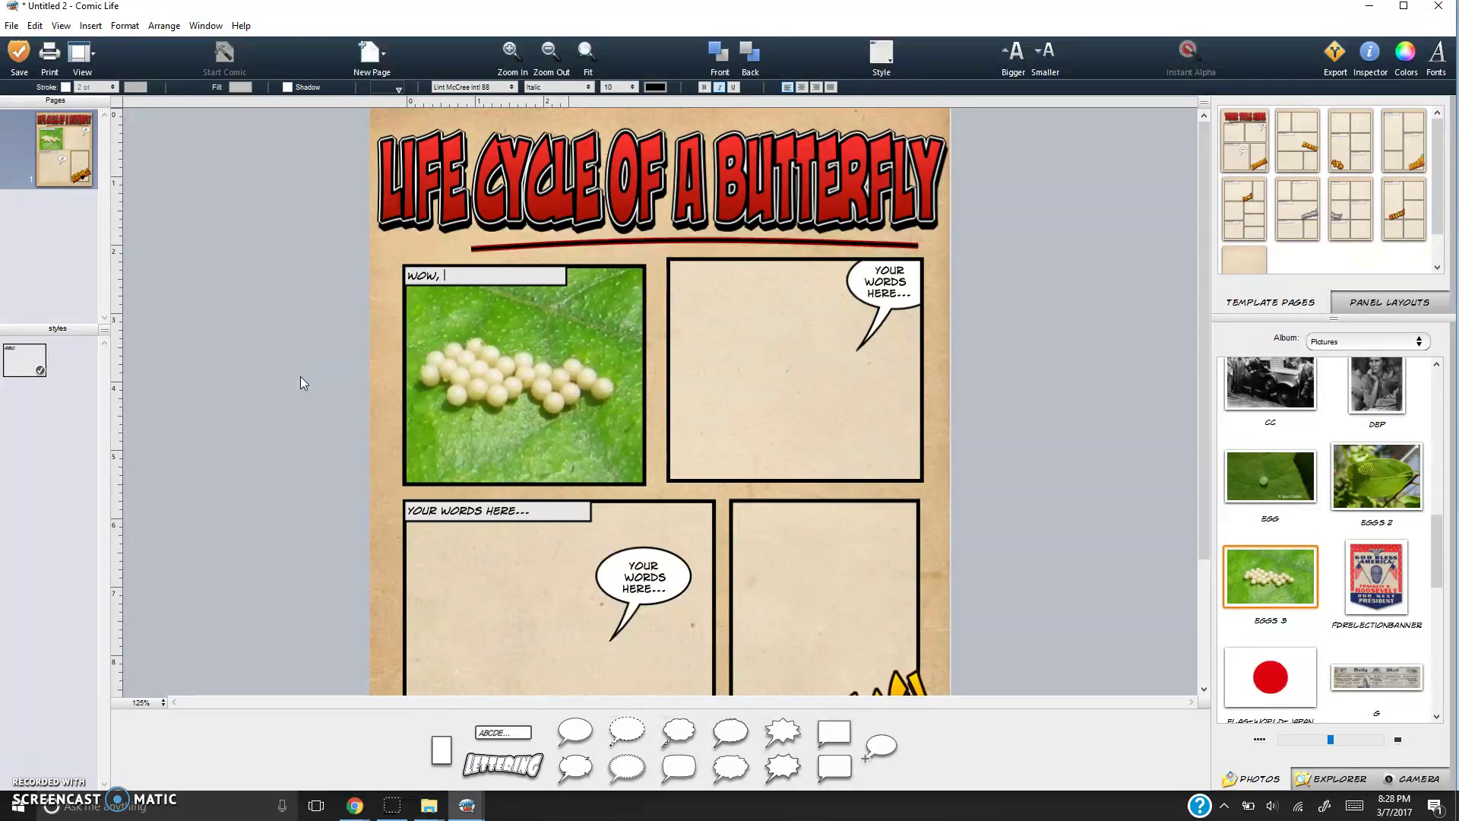
pyautogui.write('THE FIRST STAGE OF A BUTT')
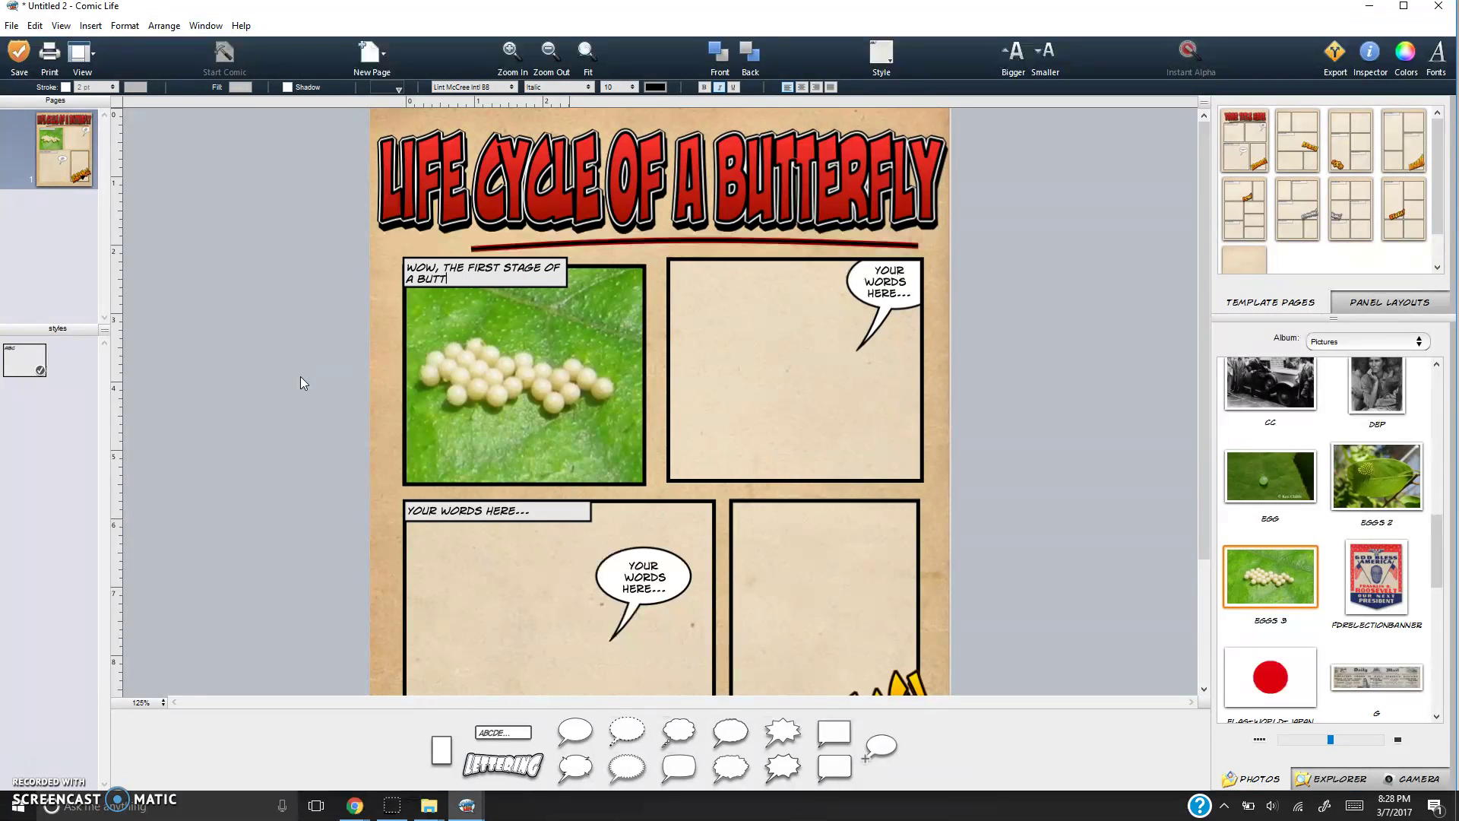
pyautogui.write('ERFLY!')
pyautogui.click(376, 431)
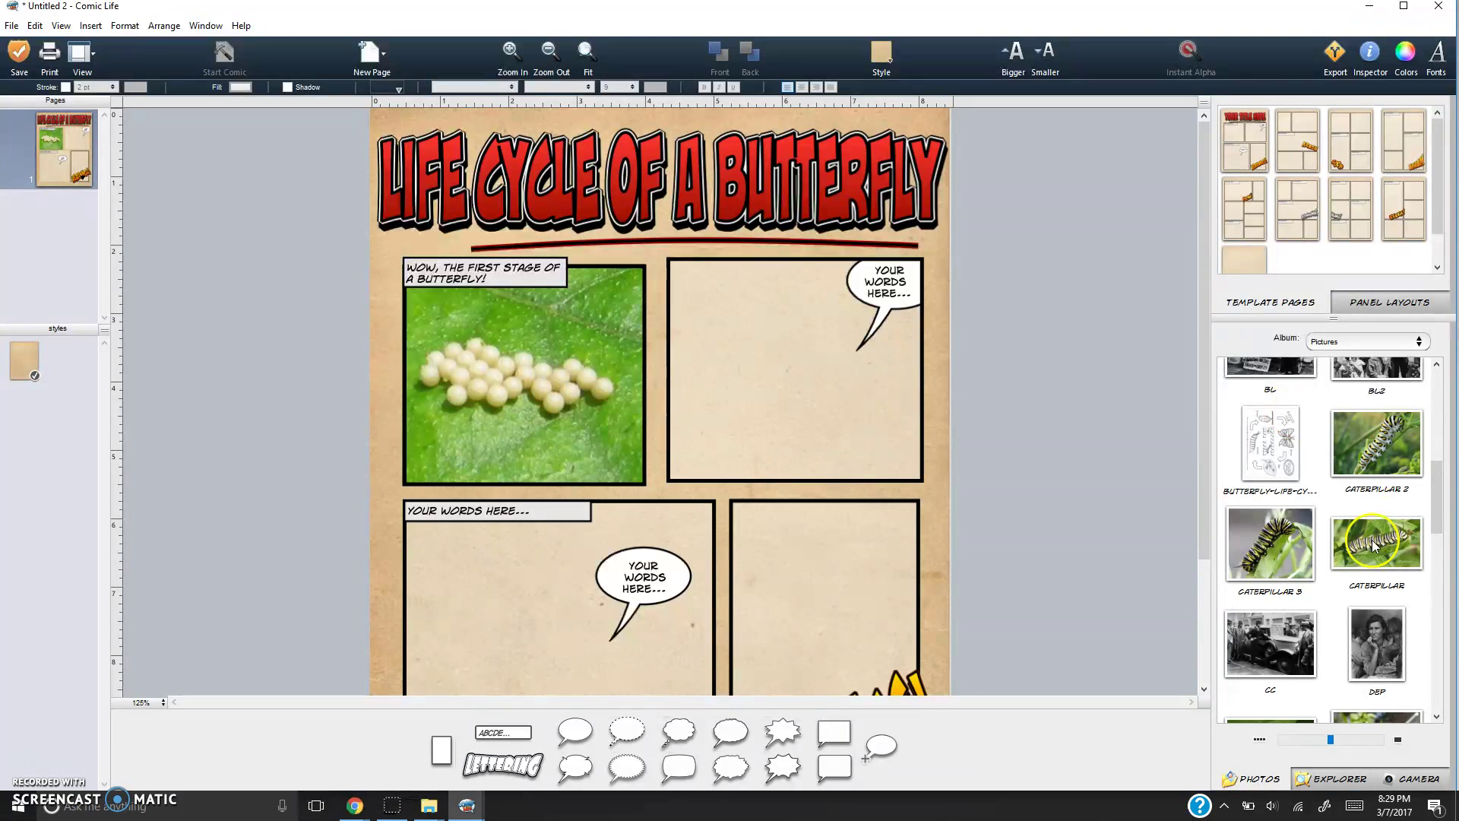
# Put the Caterpillar 3 photo in the top-right panel and nudge its speech bubble up and right.
pyautogui.moveTo(1276, 541); pyautogui.dragTo(787, 373)
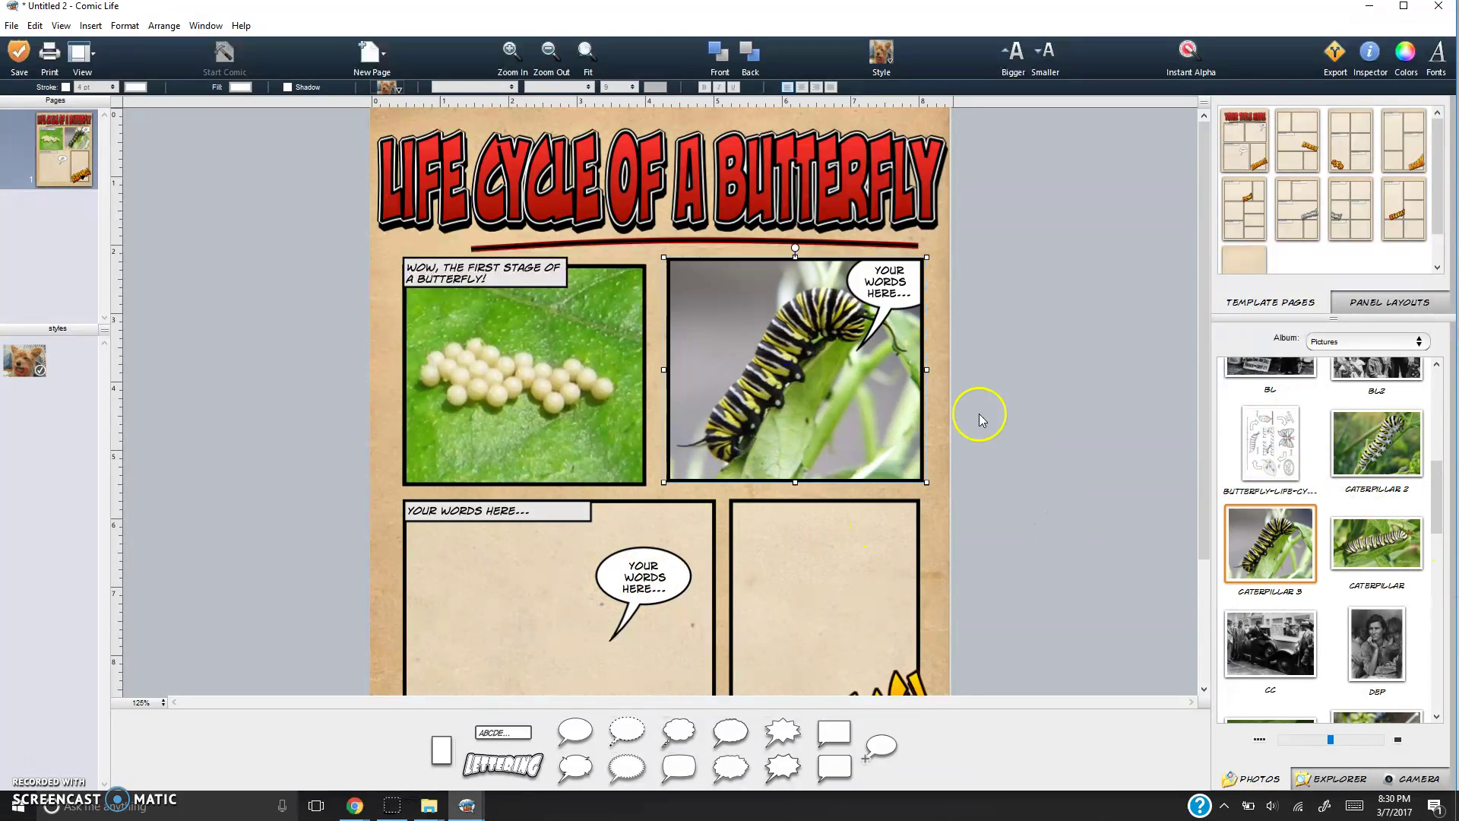
pyautogui.click(898, 306)
pyautogui.moveTo(898, 306)
pyautogui.mouseDown()
pyautogui.moveTo(916, 296)
pyautogui.moveTo(905, 306)
pyautogui.mouseUp()
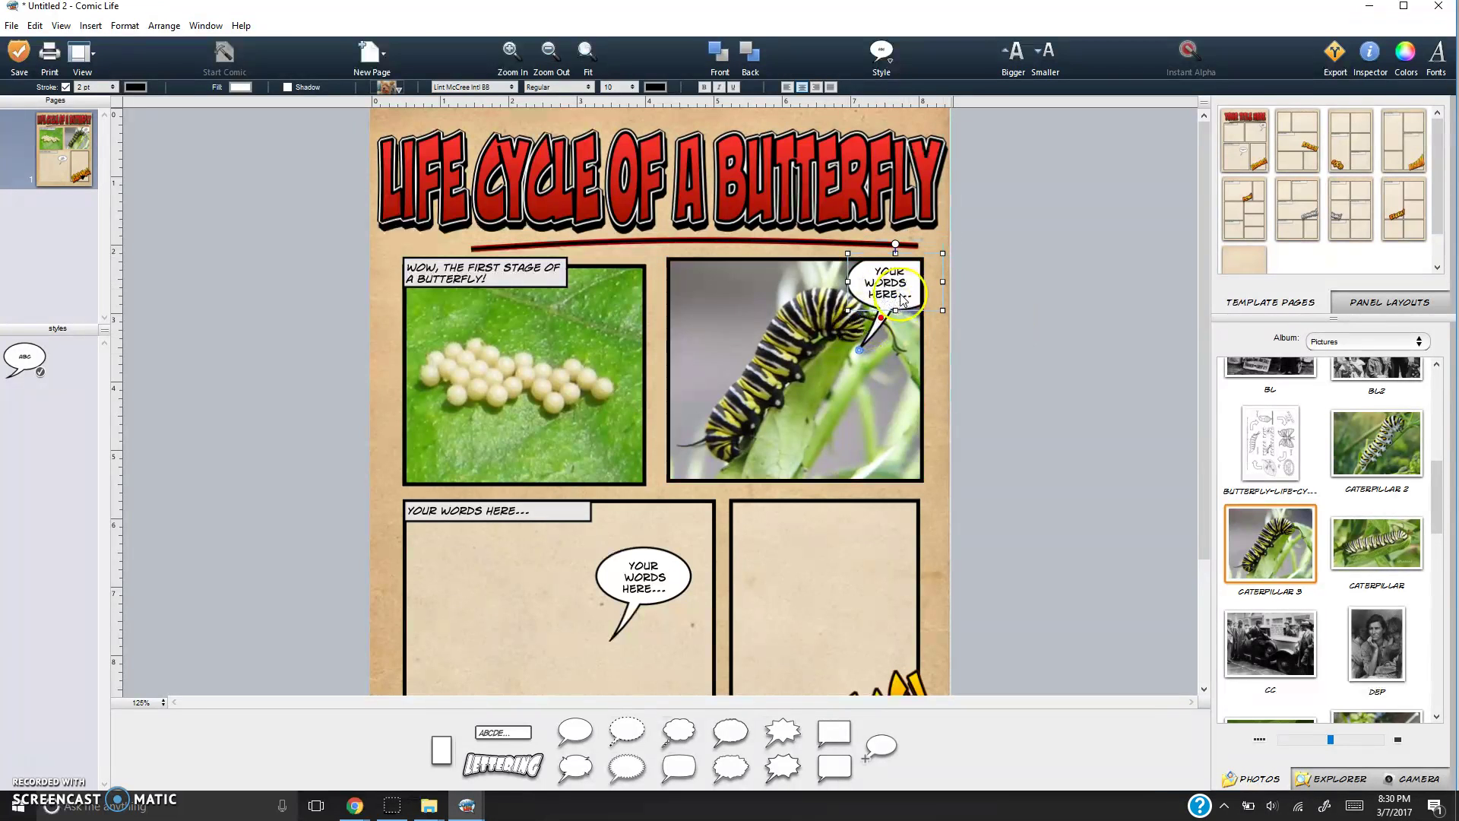
# Make the caterpillar's speech bubble read 'WHY IS IT SO BRIGHT OUT HERE!'.
pyautogui.doubleClick(905, 305)
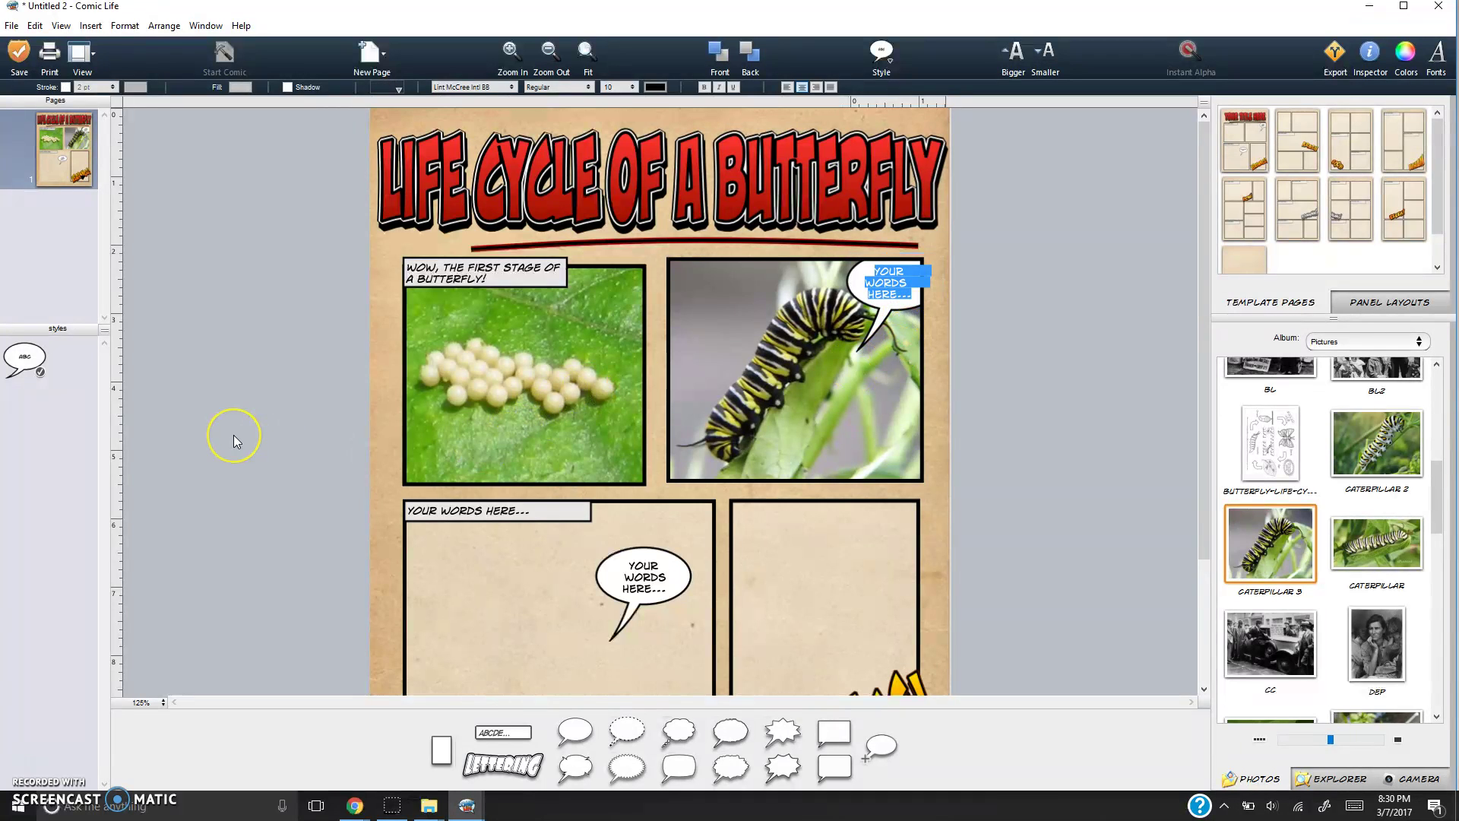
pyautogui.write('WHY IS IT SO')
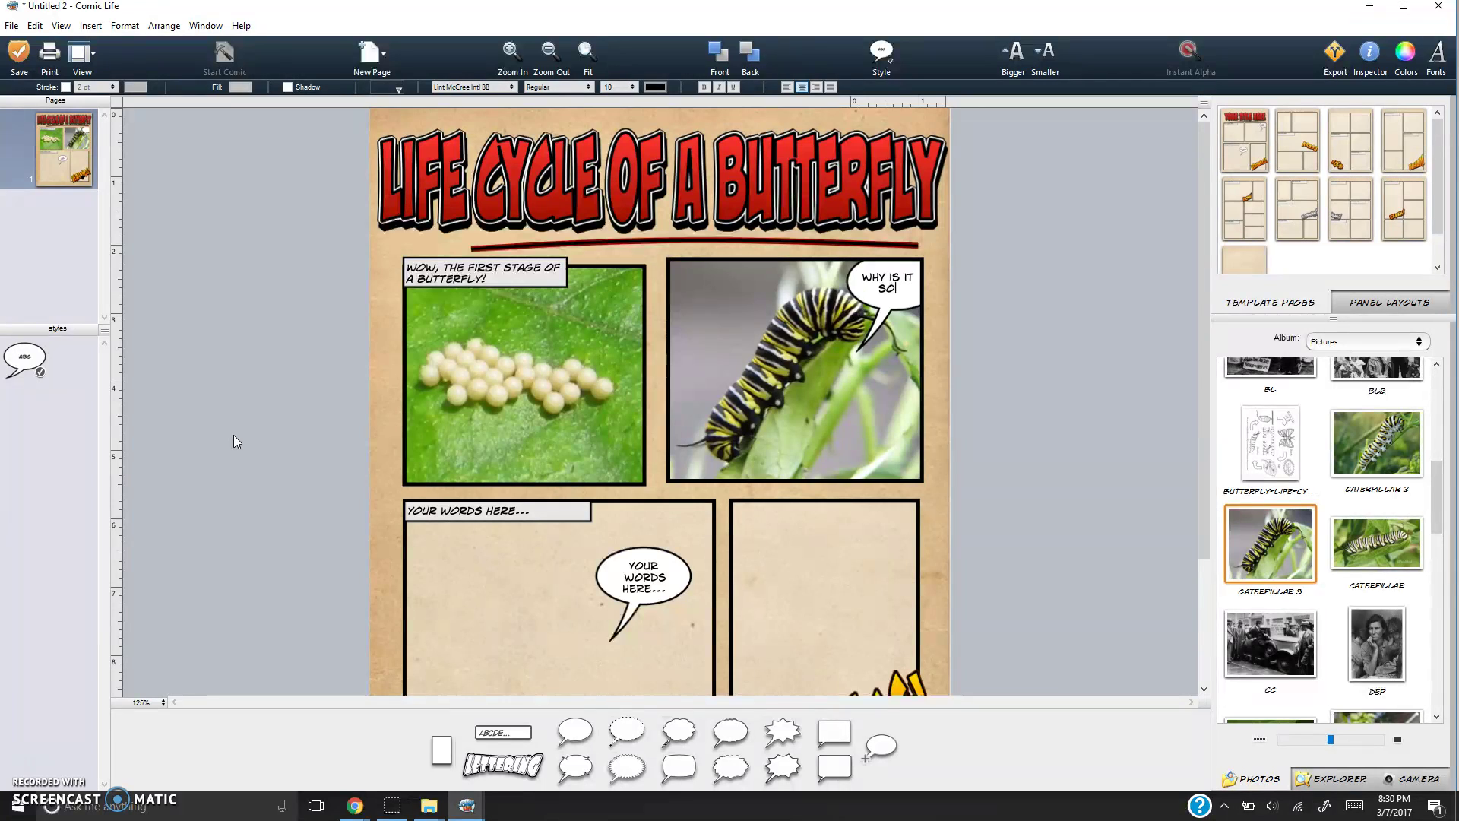
pyautogui.write('out')
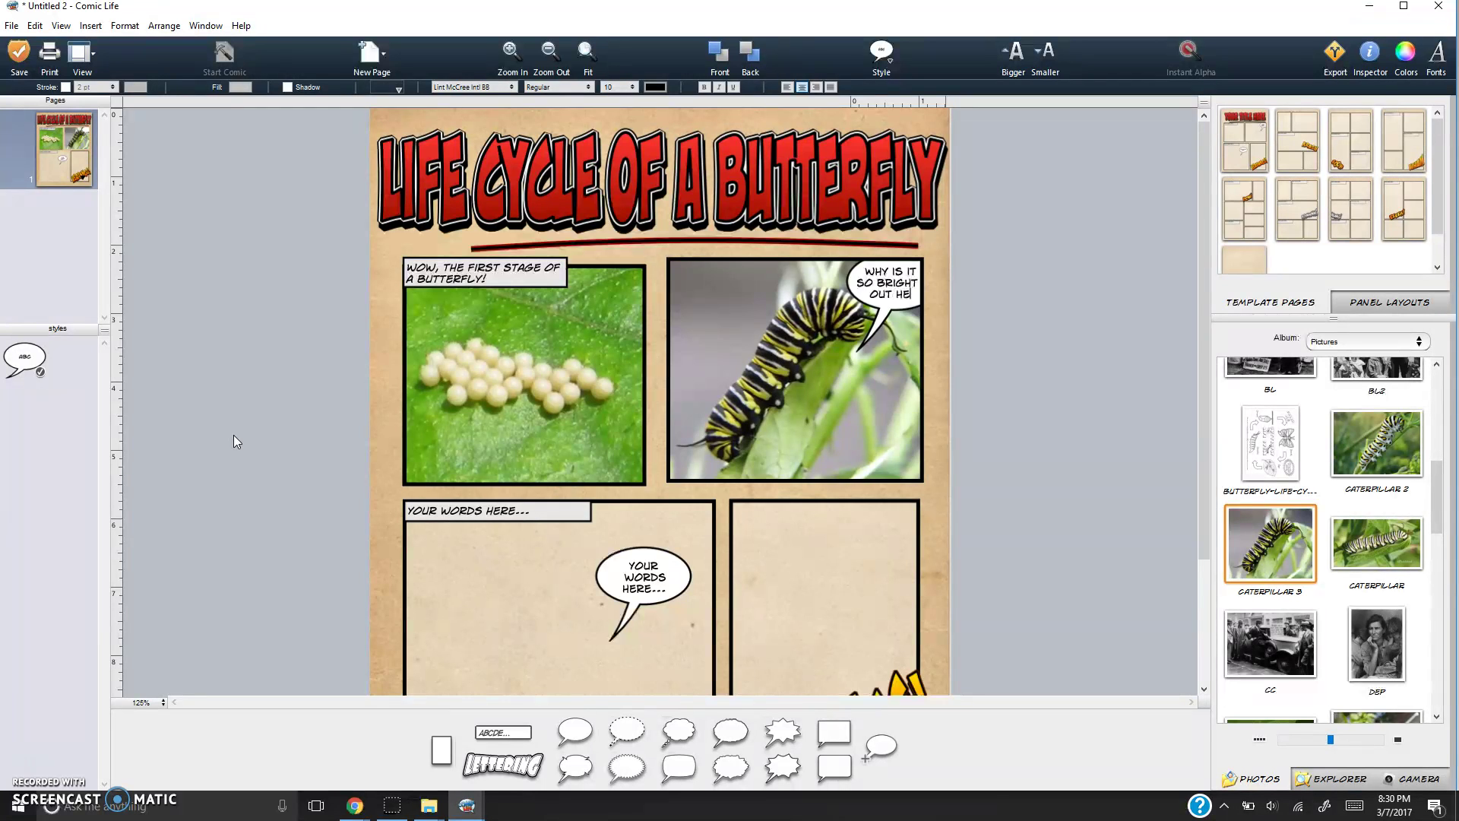
pyautogui.write(' here!')
pyautogui.click(431, 488)
pyautogui.click(240, 318)
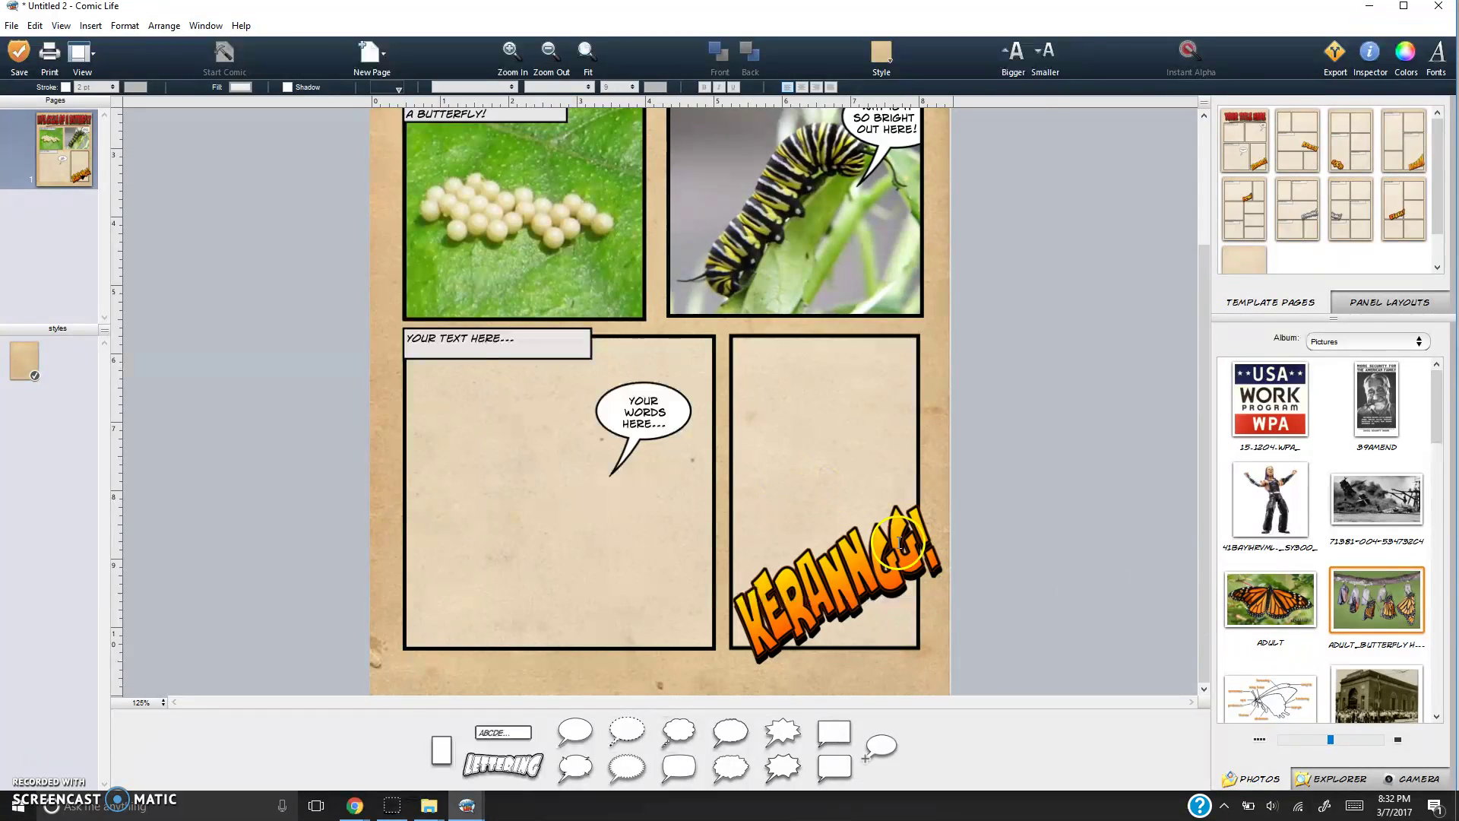
# Place the Adult_Butterfly chrysalis photo in the lower-left panel, enlarged and shifted right to frame the cocoons.
pyautogui.moveTo(1434, 414)
pyautogui.mouseDown()
pyautogui.moveTo(1443, 525)
pyautogui.moveTo(1435, 413)
pyautogui.mouseUp()
pyautogui.moveTo(1378, 479); pyautogui.dragTo(544, 517)
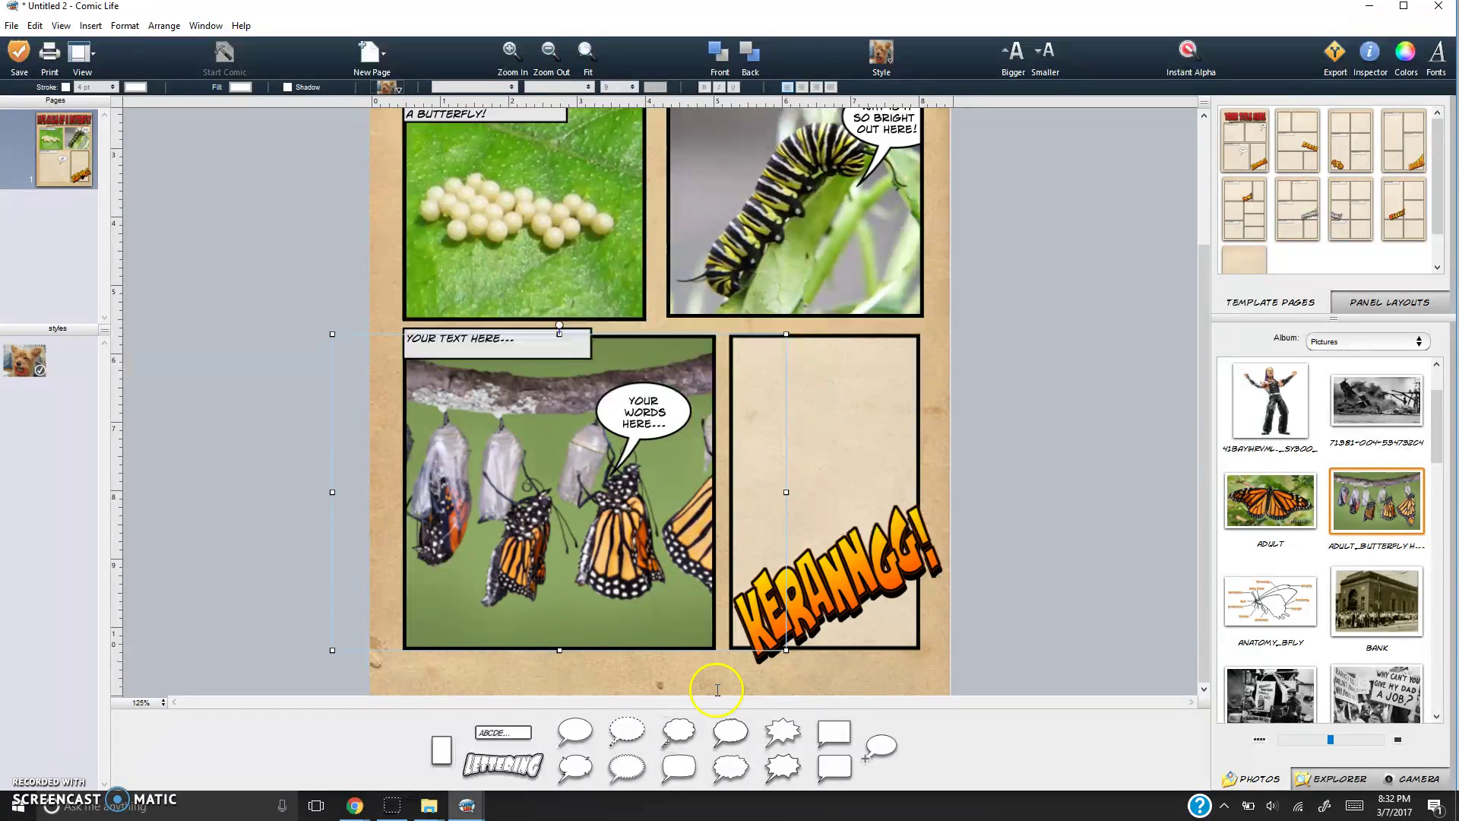
pyautogui.moveTo(786, 650); pyautogui.dragTo(973, 704)
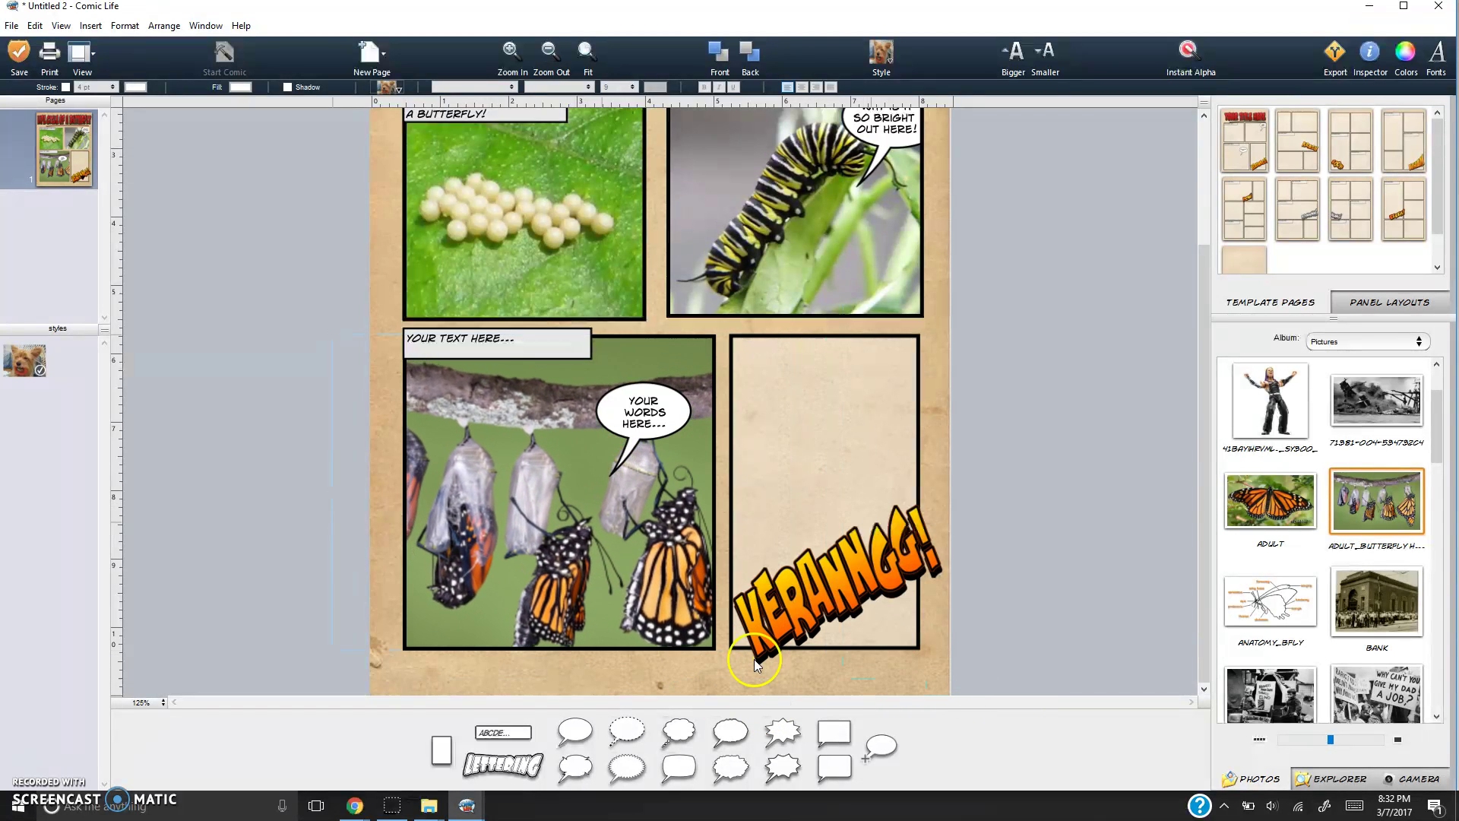
pyautogui.moveTo(654, 603); pyautogui.dragTo(684, 600)
# Caption the cocoon panel 'THE THIRD STAGE OF A BUTTERFLY, THE CACOON!' and make its balloon say 'WHAT IS HAPPENING TO ME!?!'.
pyautogui.press('Tab')
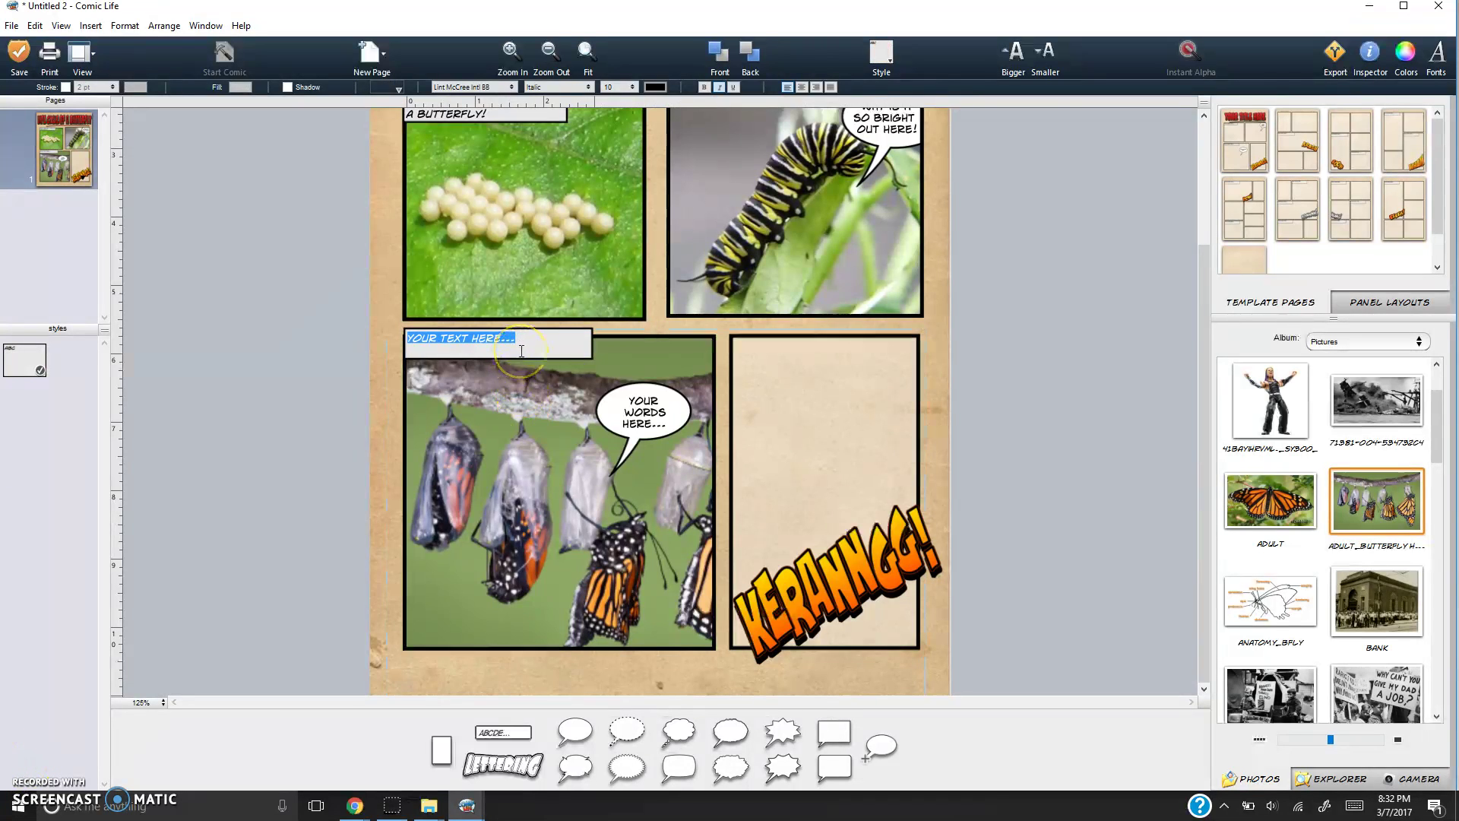
pyautogui.write('THE THIRD STAGE OF A BUTTERFLY, THE CACOON!')
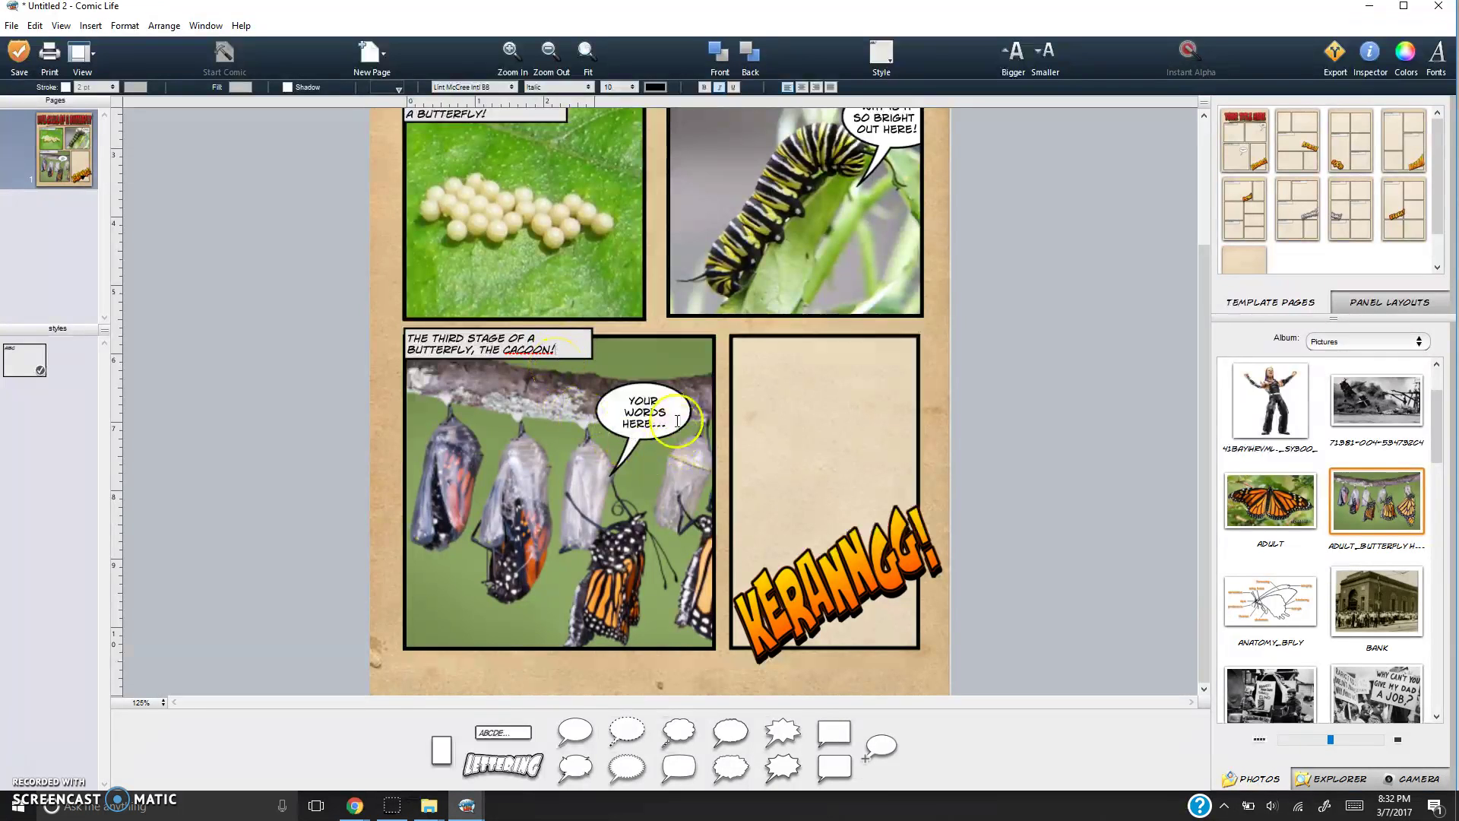
pyautogui.click(648, 420)
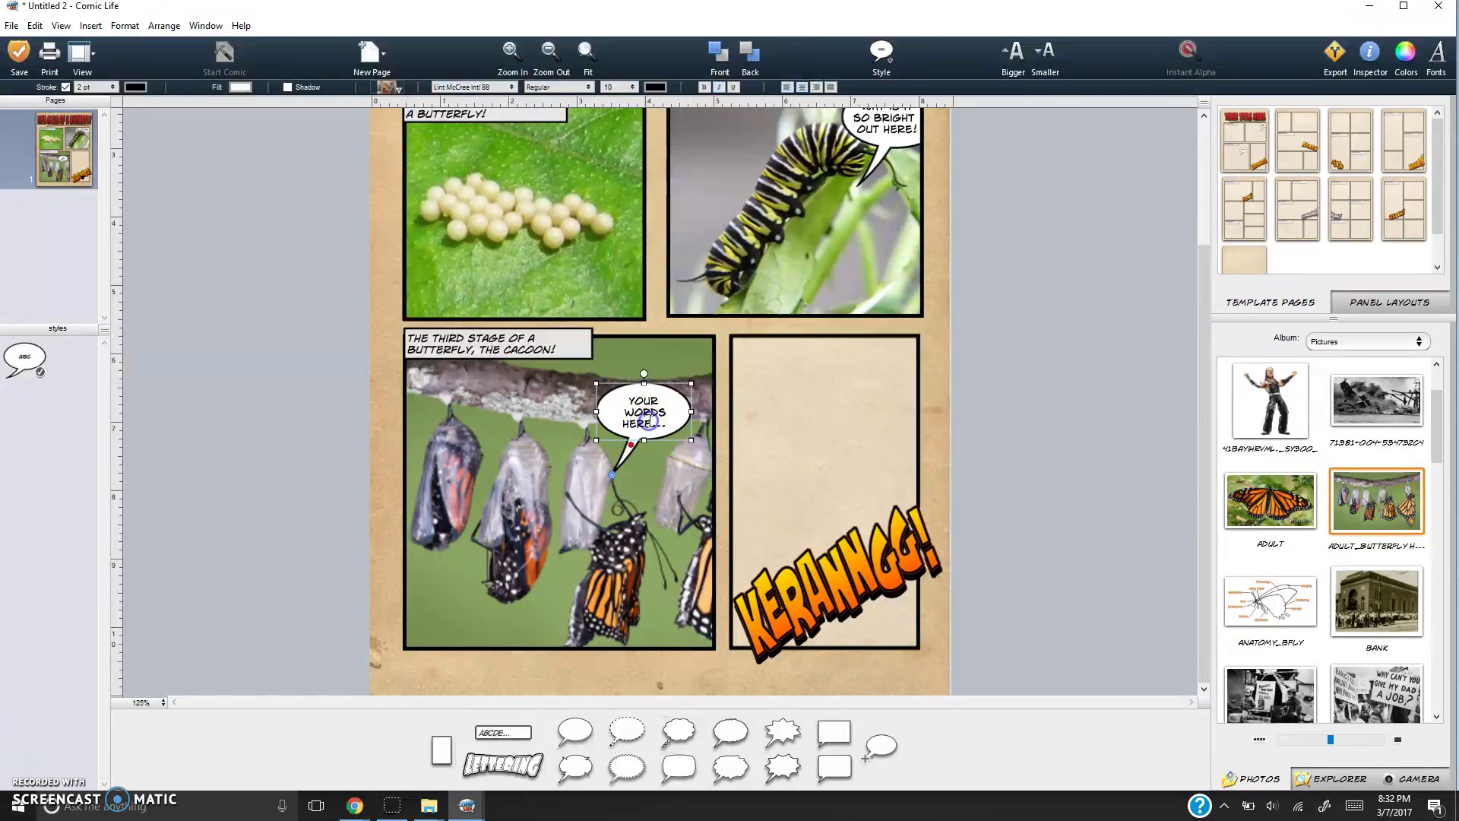
pyautogui.doubleClick(650, 428)
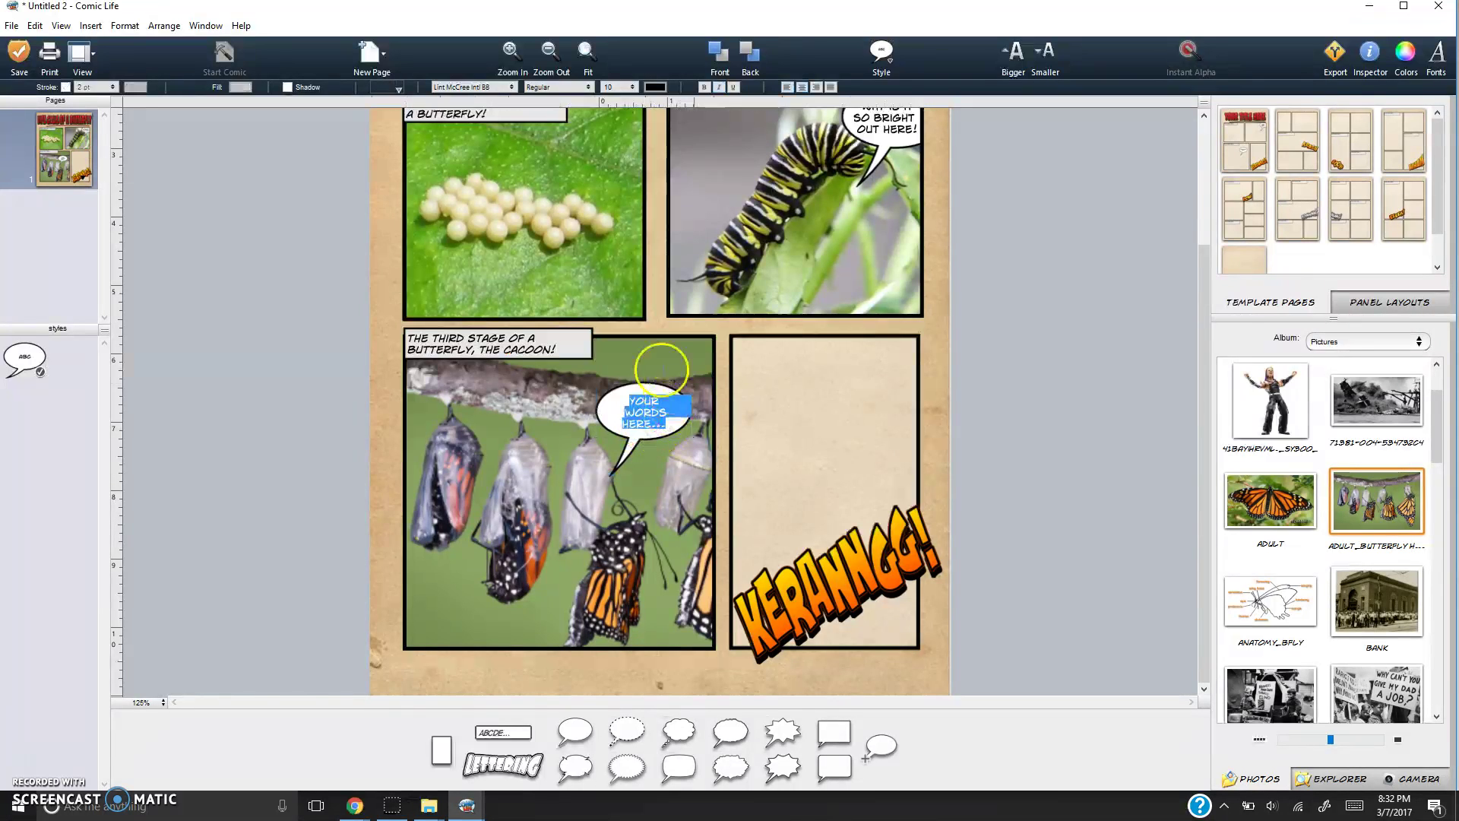
pyautogui.write('W')
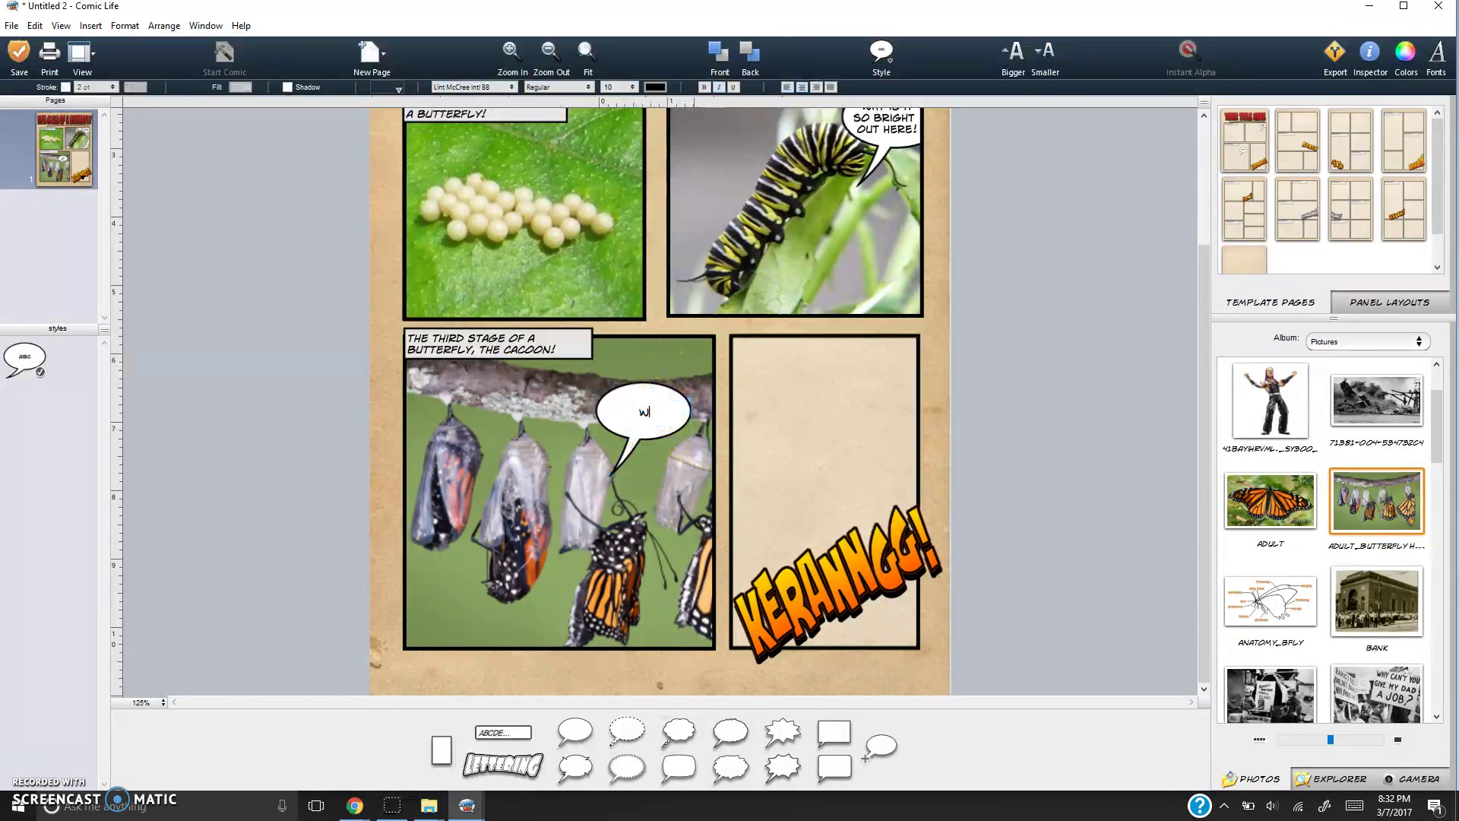
pyautogui.write('HAT IS HAPPENING TO ME!?')
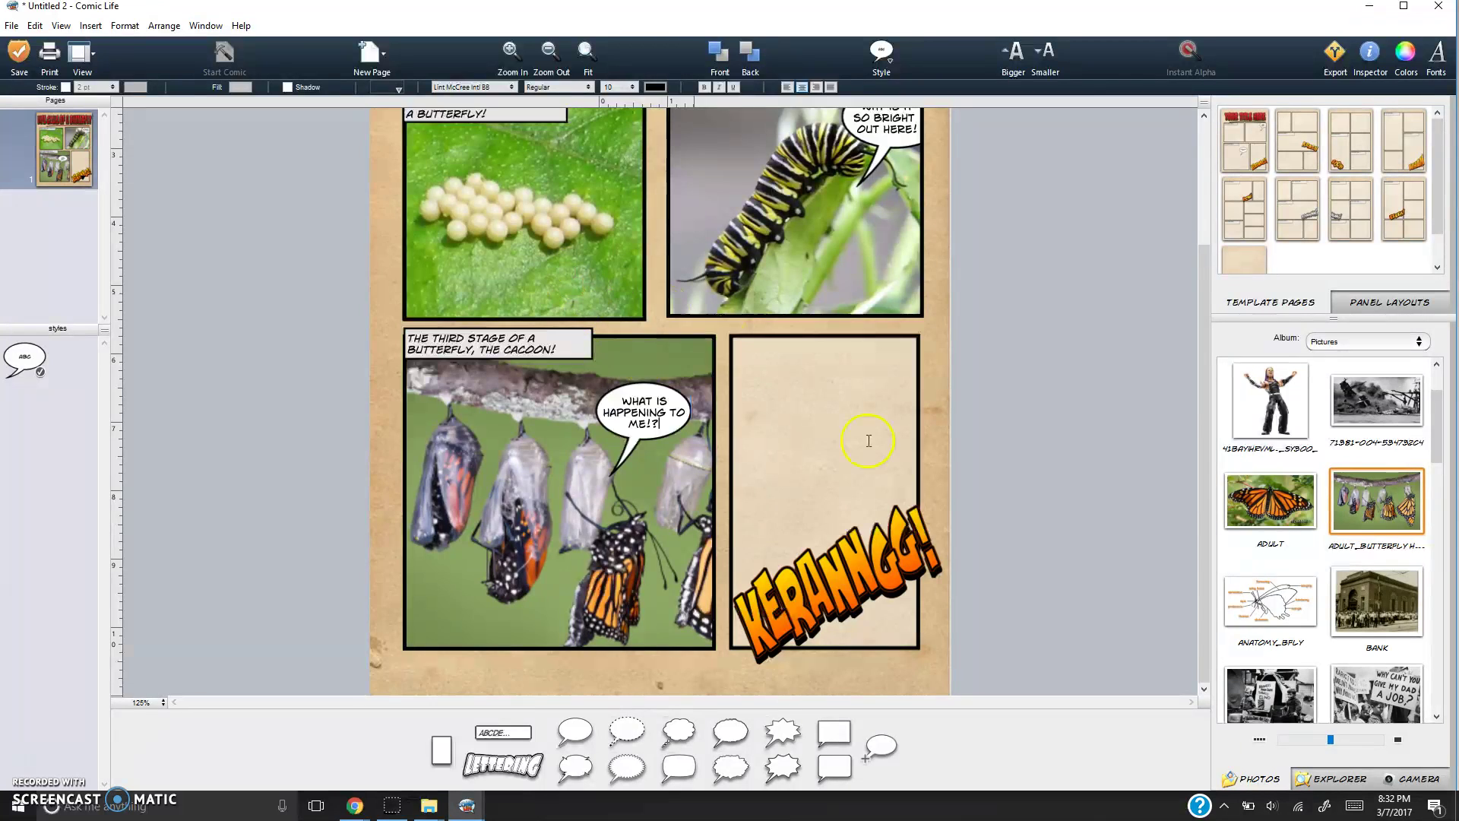
# Shrink the cocoon photo panel to make room on the page.
pyautogui.scroll(2, 937, 482)
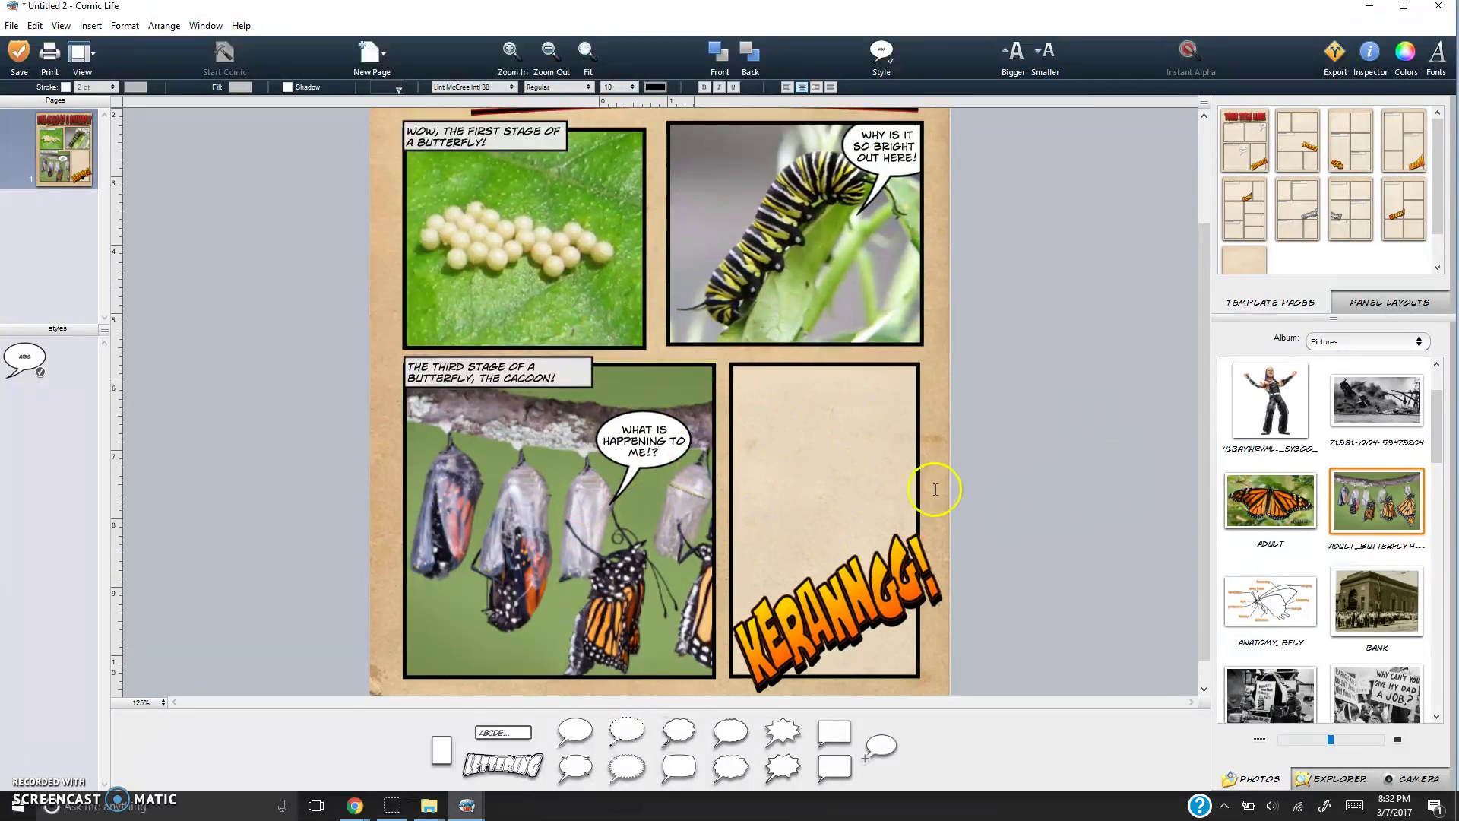
pyautogui.scroll(-2, 936, 479)
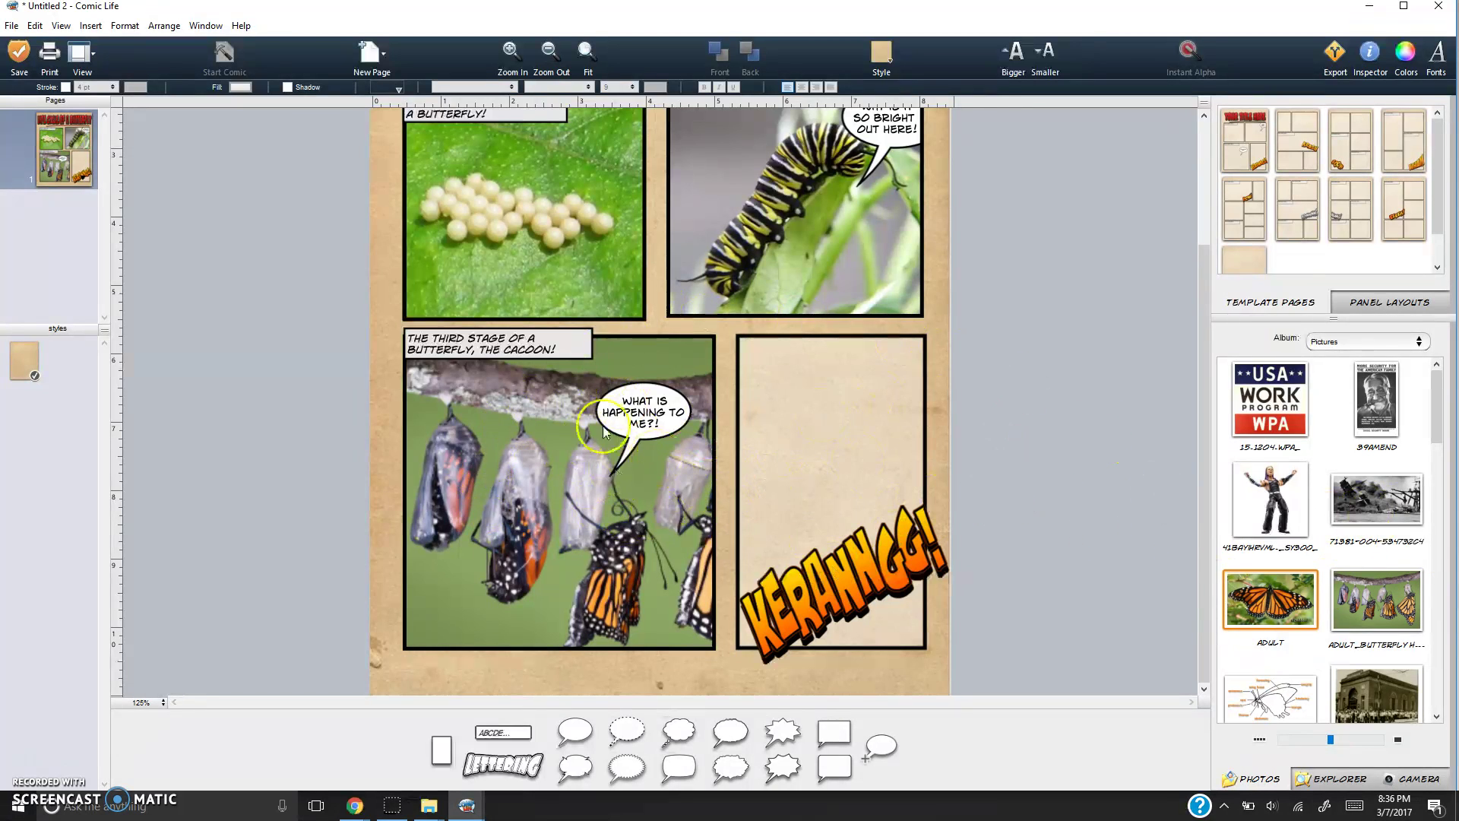
pyautogui.scroll(3, 743, 402)
pyautogui.scroll(-2, 860, 431)
pyautogui.scroll(-1, 851, 439)
pyautogui.click(669, 509)
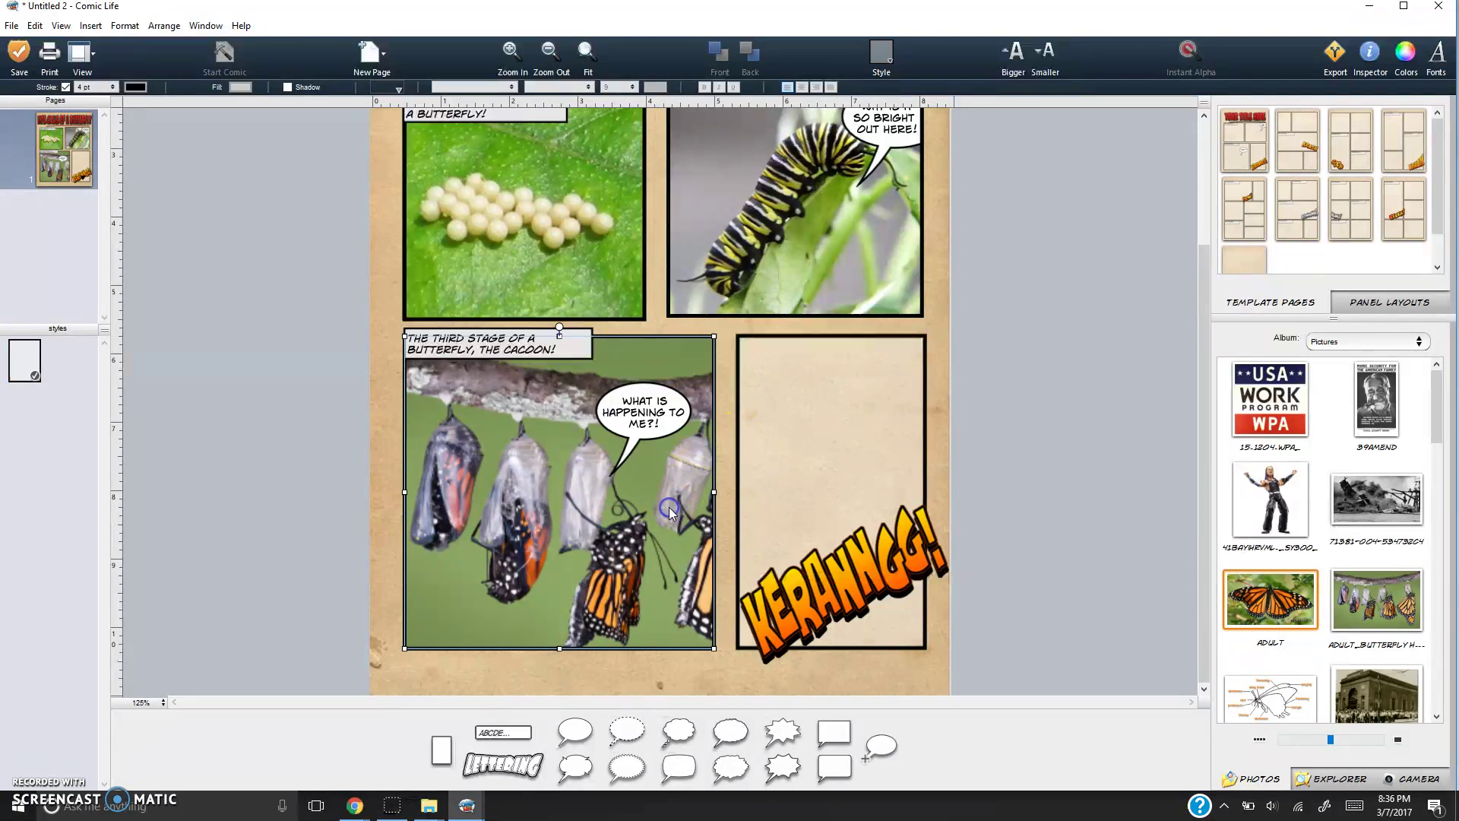
pyautogui.moveTo(713, 648); pyautogui.dragTo(617, 591)
# Delete the empty right-hand panel and paste a copy of the caterpillar panel.
pyautogui.click(775, 456)
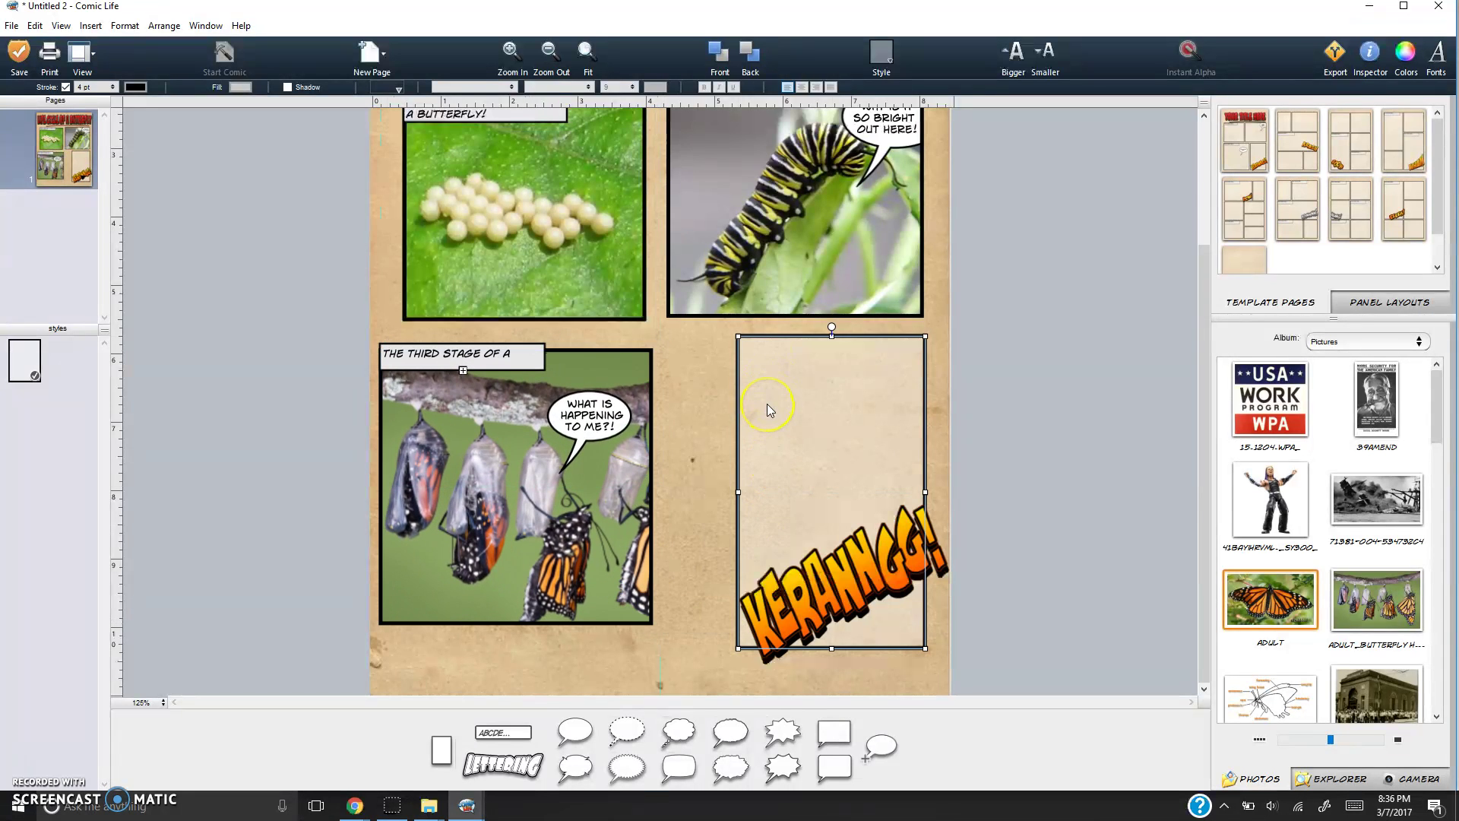
pyautogui.press('Delete')
pyautogui.click(788, 250)
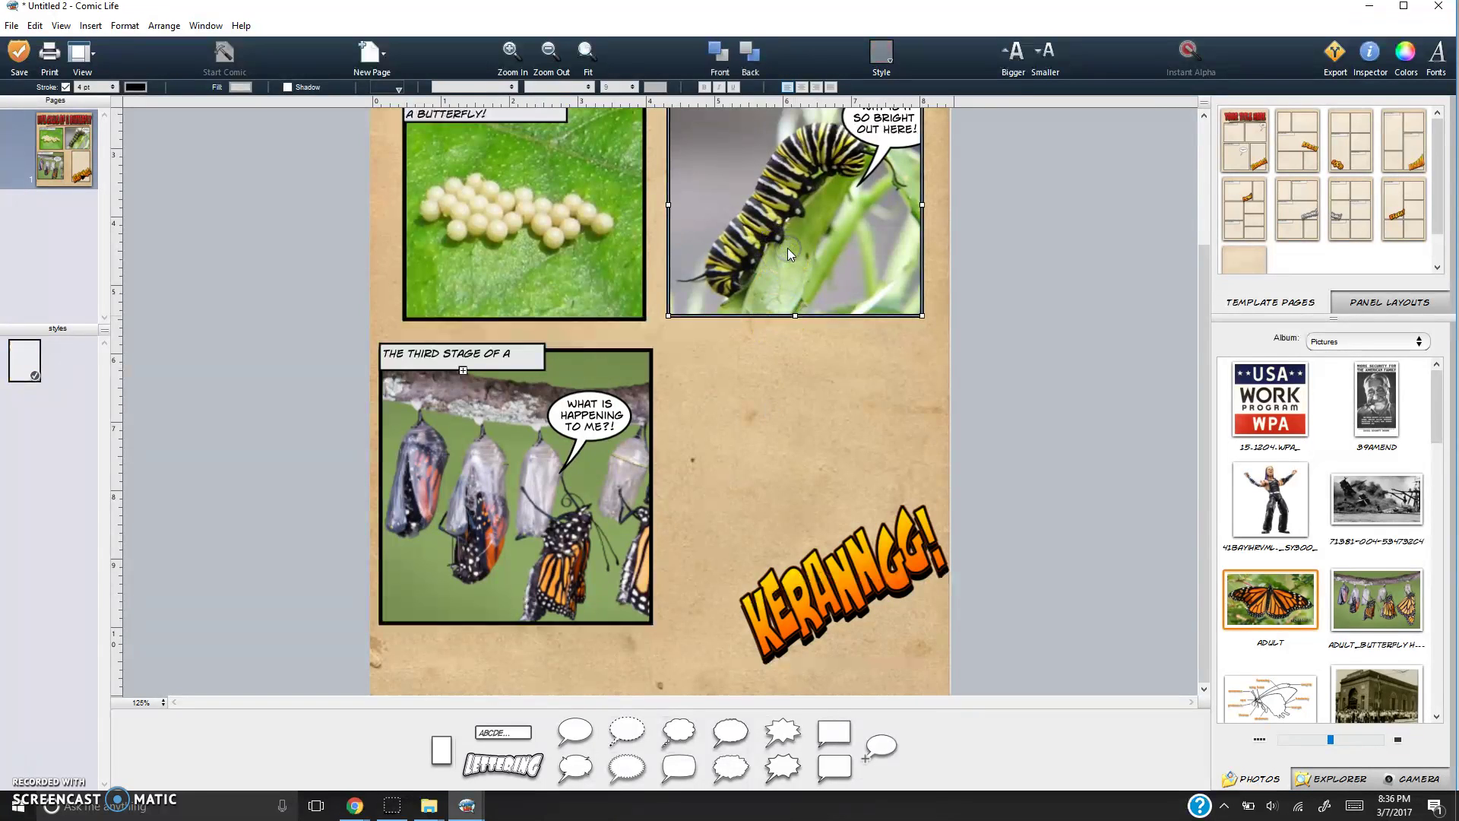
pyautogui.rightClick(787, 248)
pyautogui.click(828, 437)
pyautogui.click(774, 433)
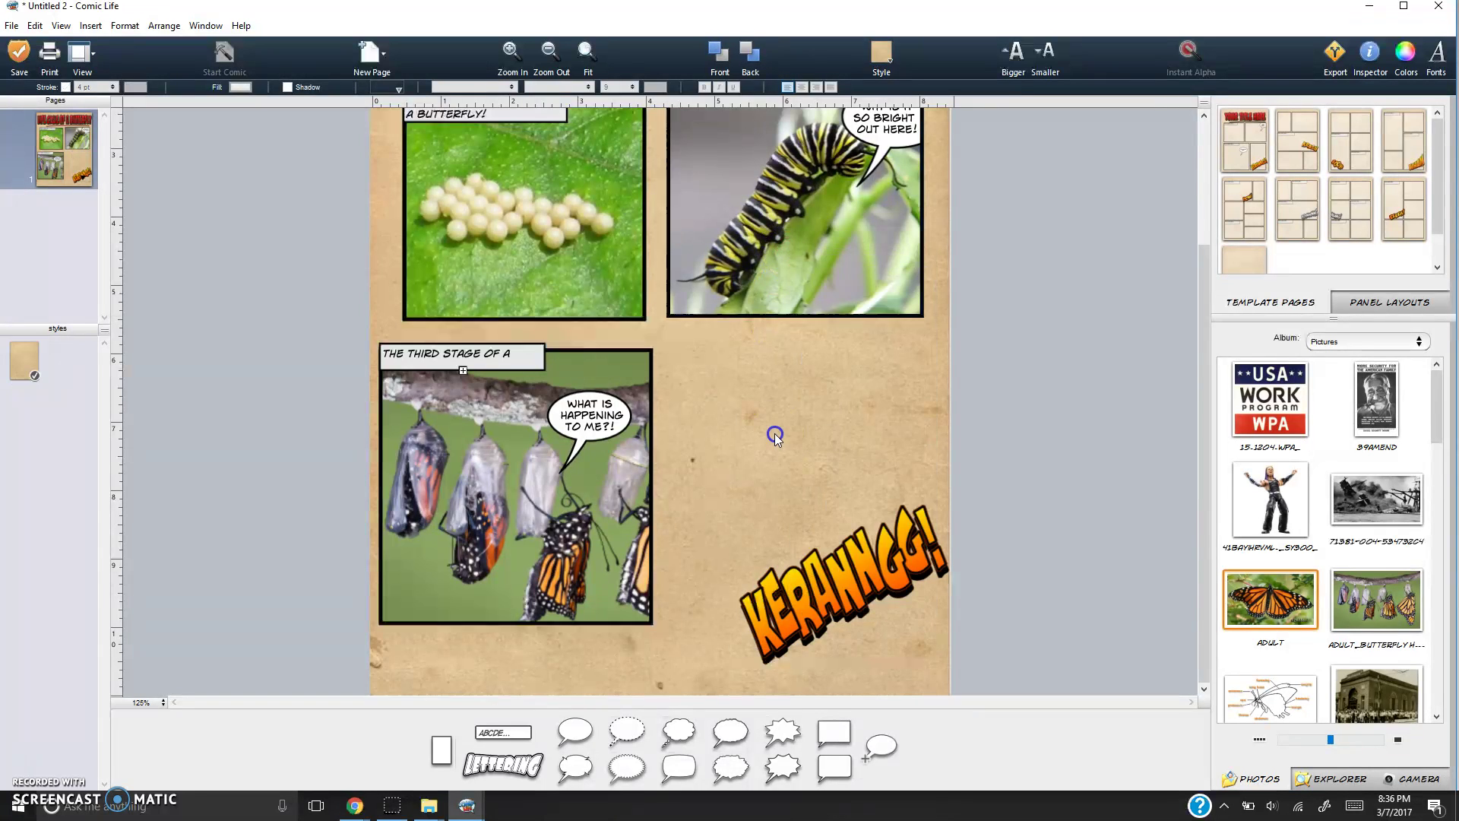
pyautogui.rightClick(774, 433)
pyautogui.click(808, 644)
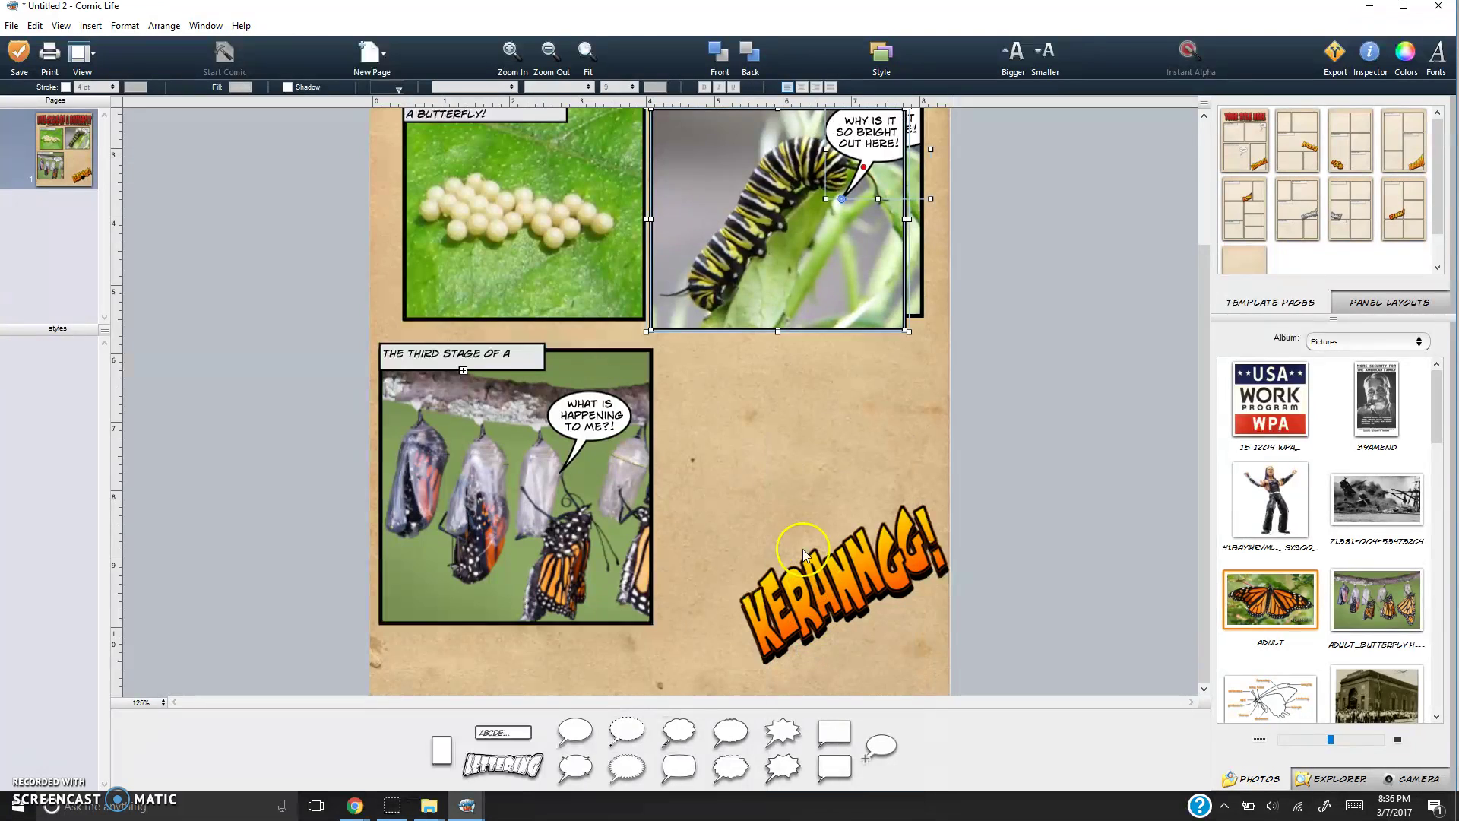
# Fit the copied panel into the lower-right space and nudge the cocoon caption box down.
pyautogui.moveTo(857, 281); pyautogui.dragTo(876, 513)
pyautogui.moveTo(670, 576); pyautogui.dragTo(651, 592)
pyautogui.moveTo(724, 557); pyautogui.dragTo(732, 571)
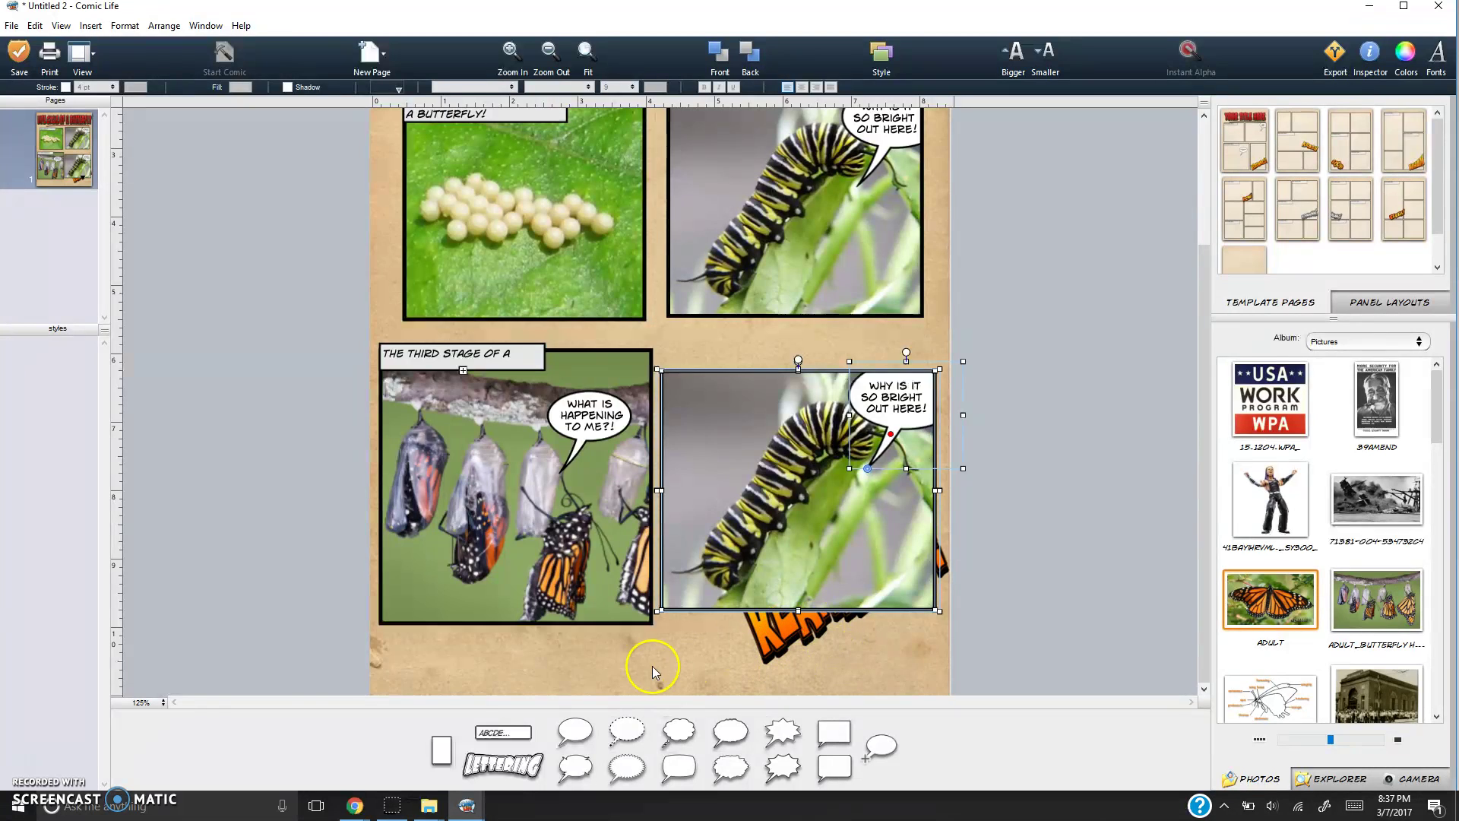
pyautogui.click(767, 642)
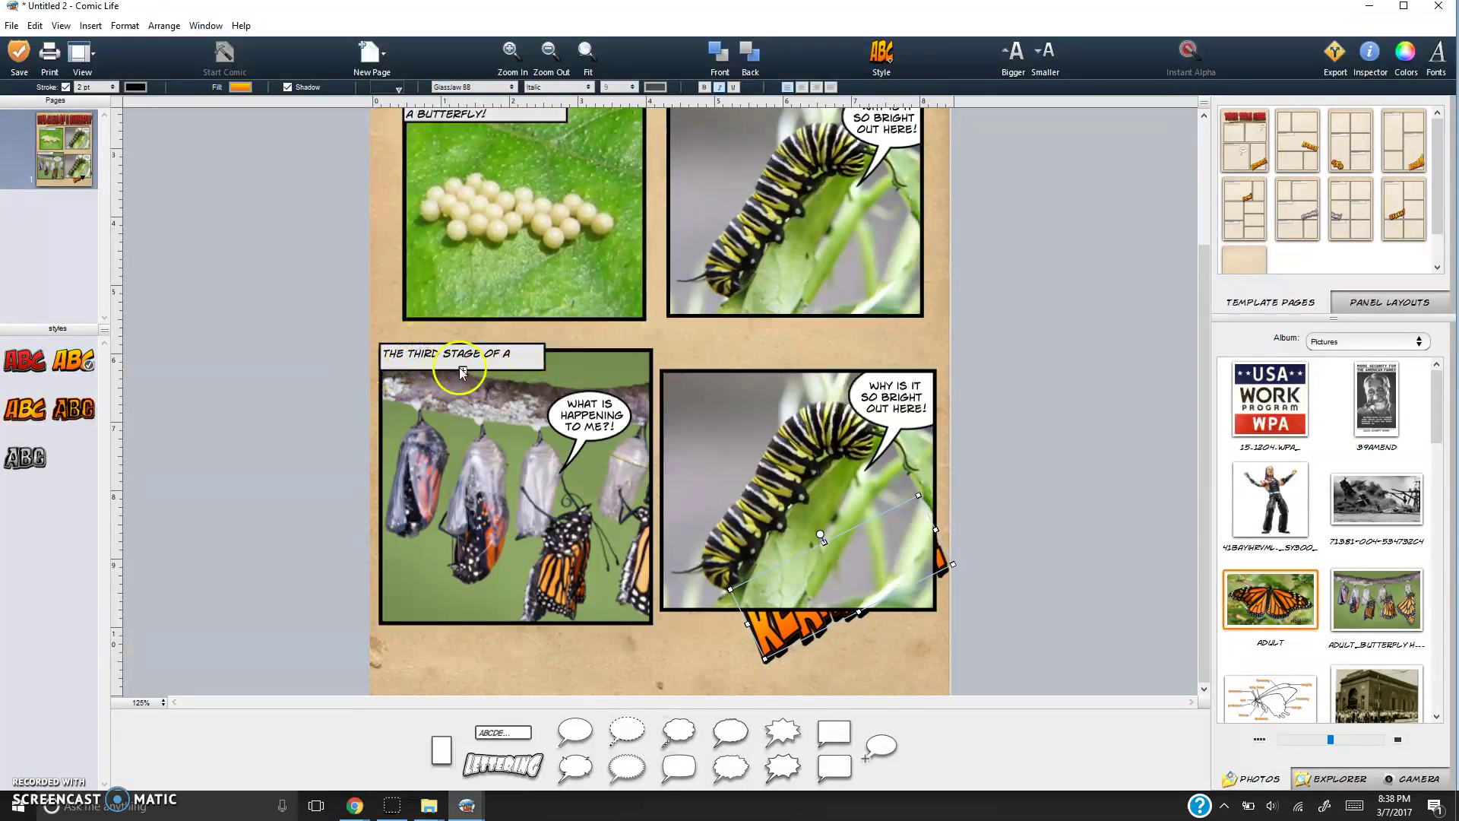
pyautogui.moveTo(463, 371); pyautogui.dragTo(552, 374)
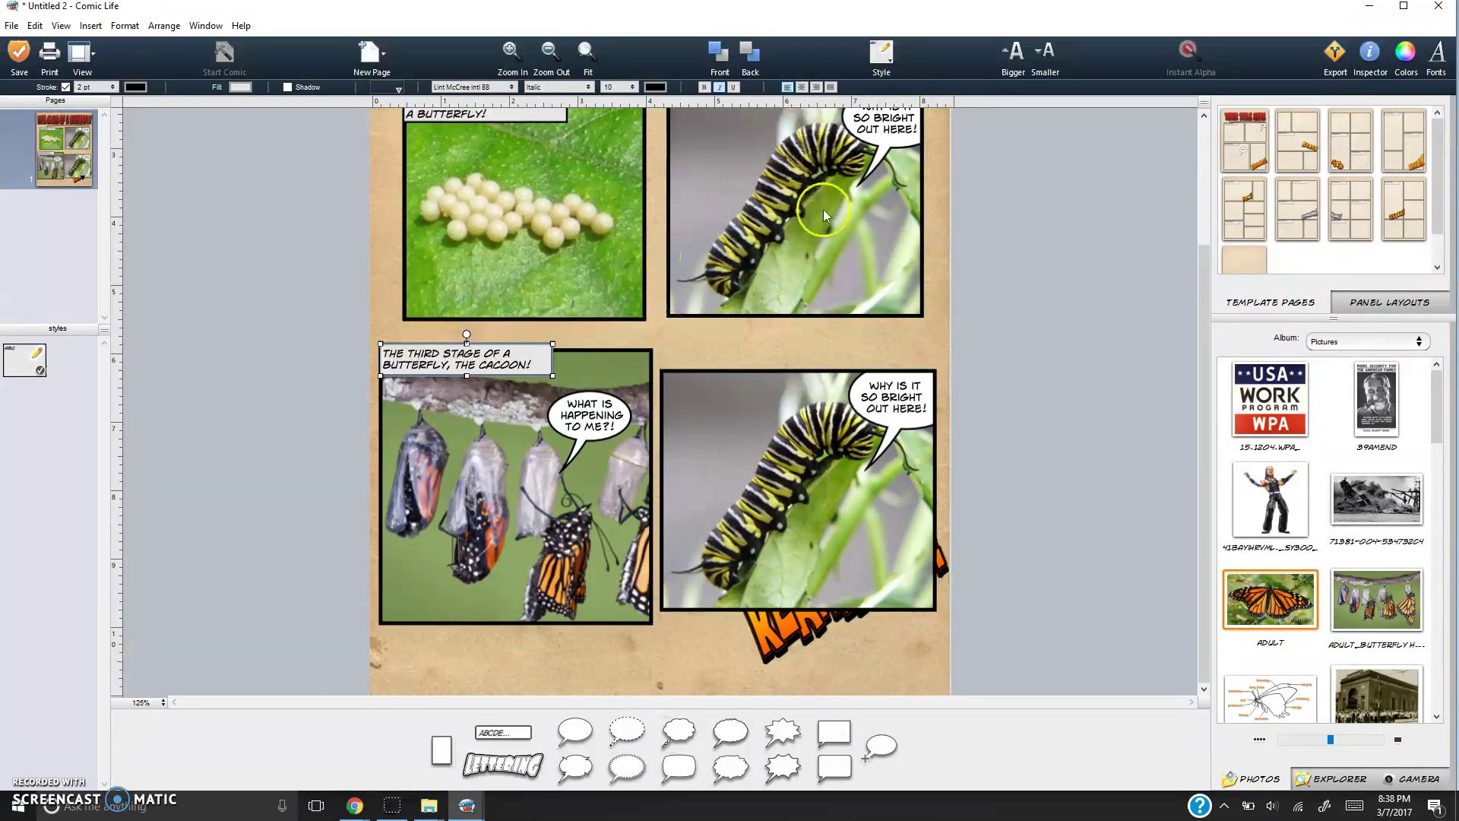
# Remove the caterpillar photo and the bubble text from the copied lower-right panel.
pyautogui.click(727, 465)
pyautogui.click(743, 466)
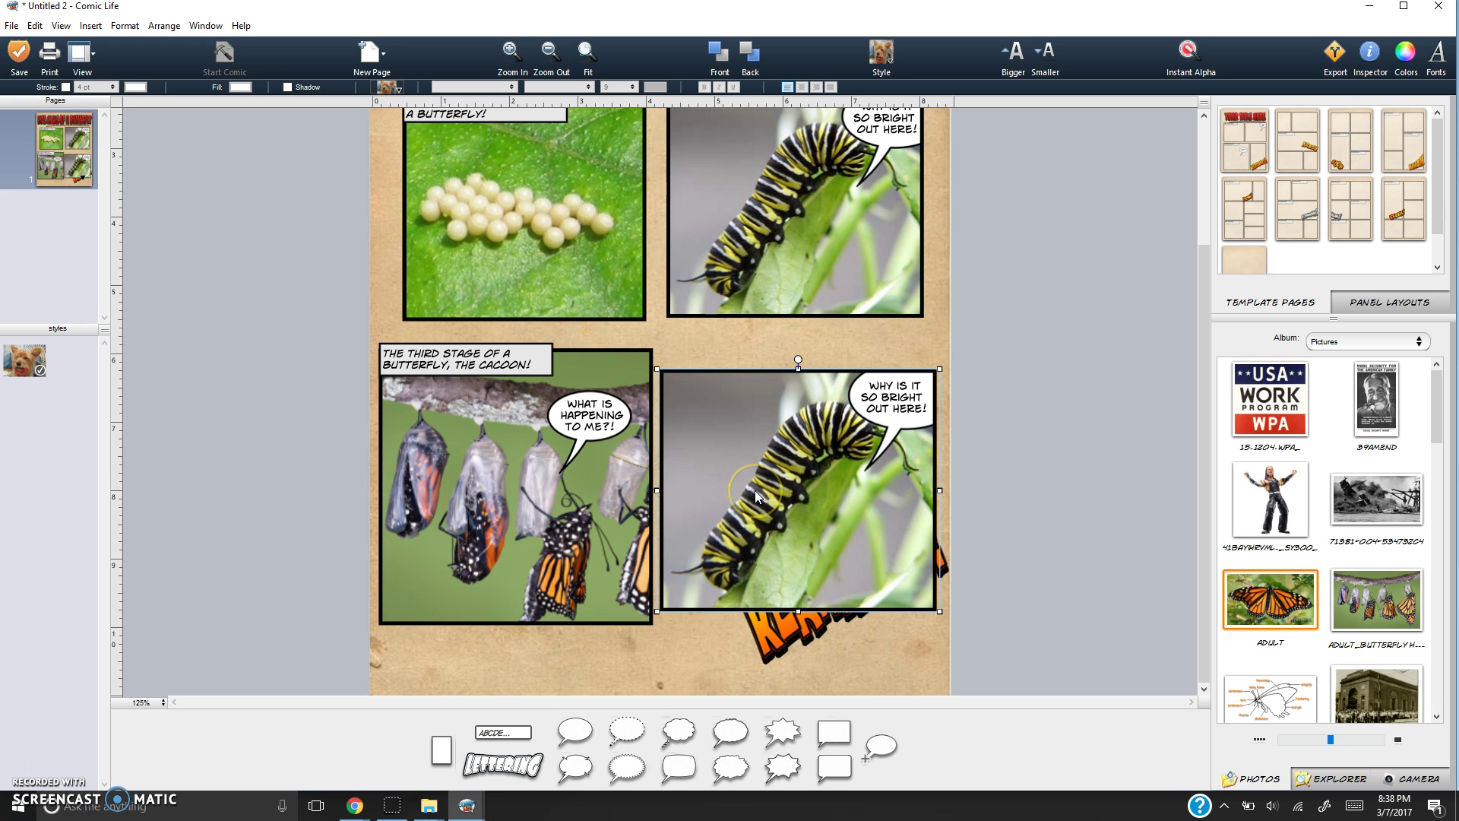
pyautogui.press('Delete')
pyautogui.click(901, 399)
pyautogui.doubleClick(920, 408)
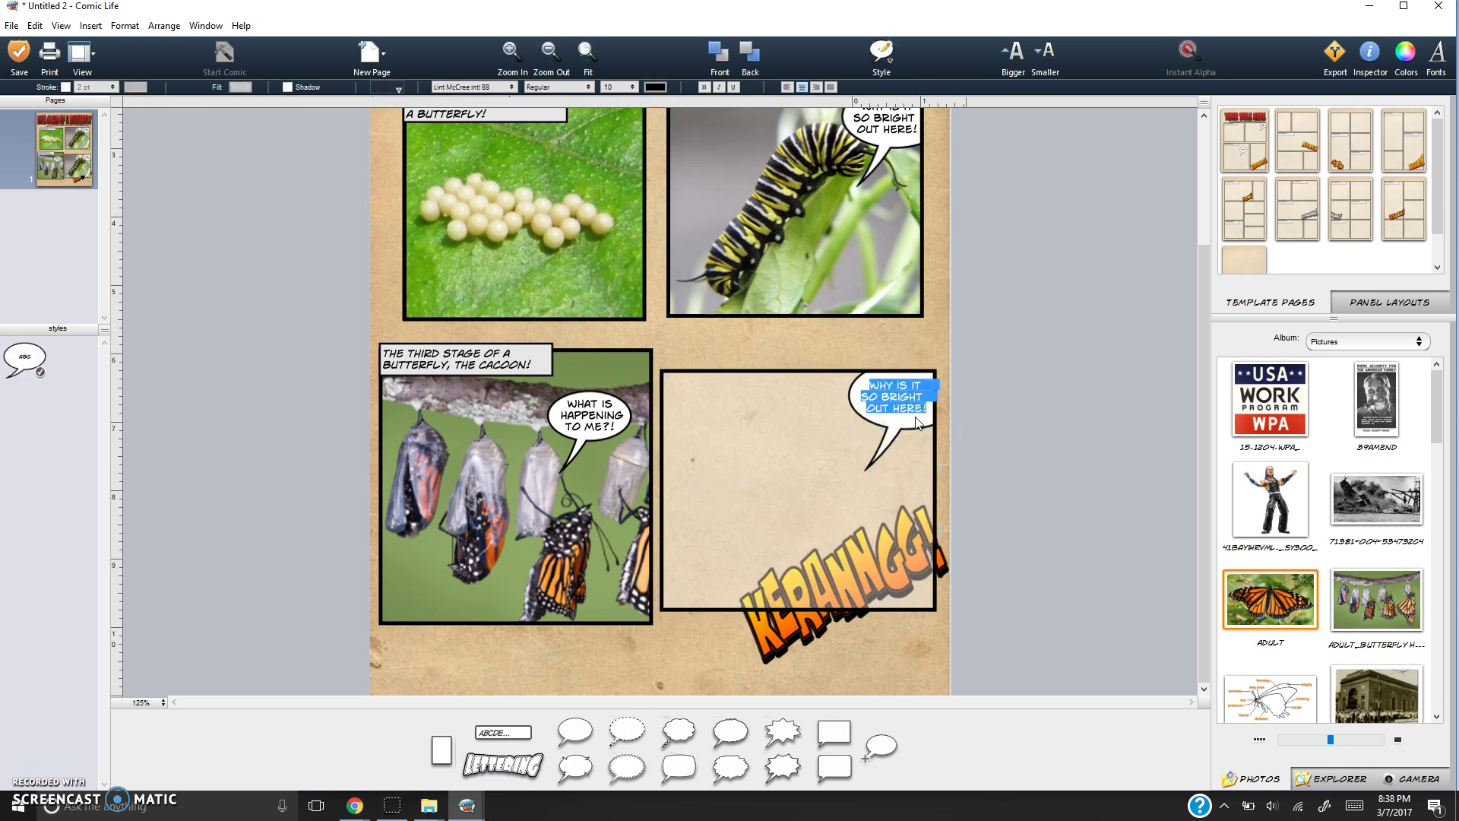
pyautogui.press('BackSpace')
# Bring the orange KERANNGG! lettering all the way to the front.
pyautogui.click(796, 627)
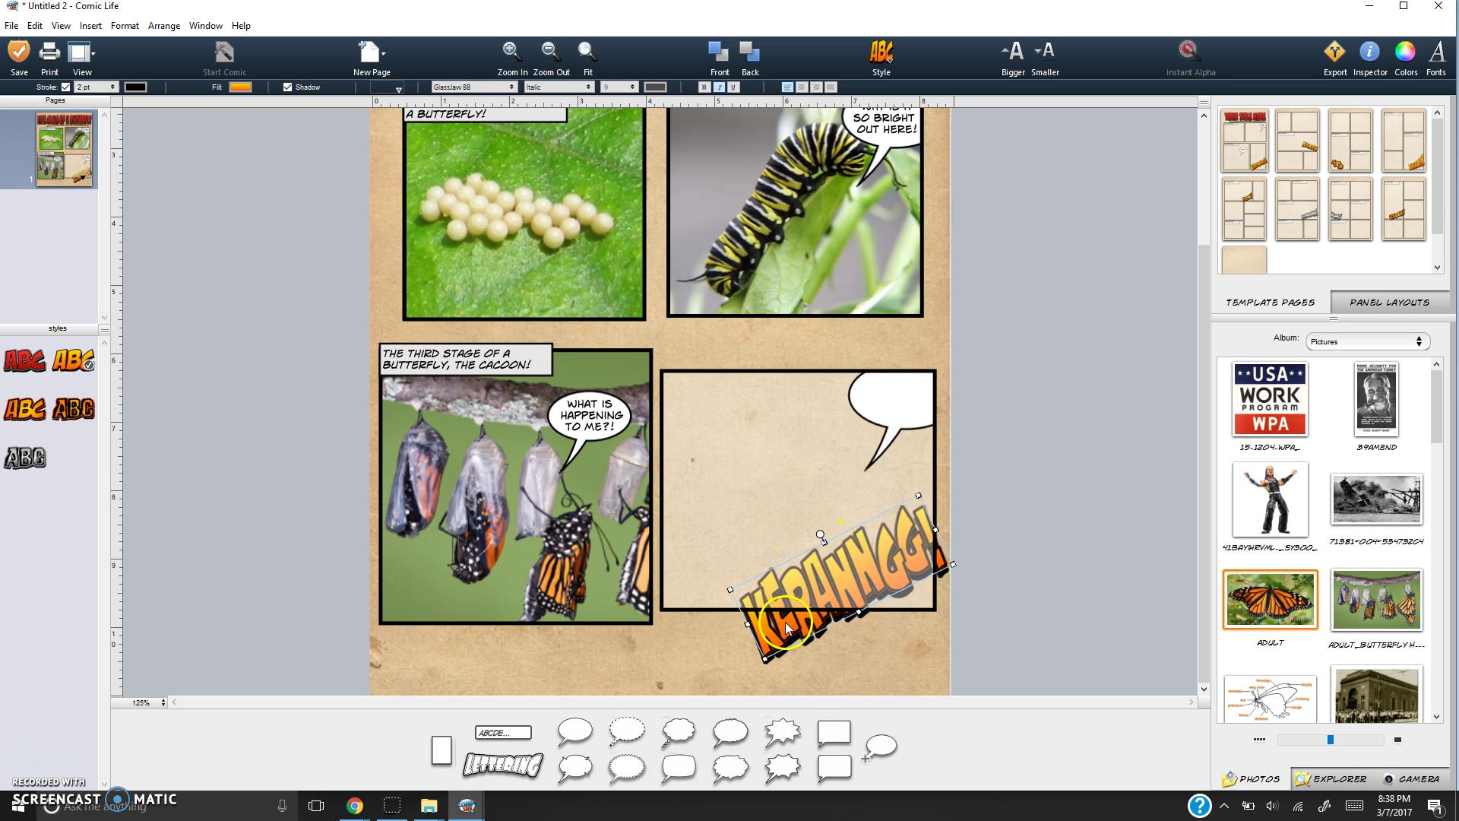
pyautogui.rightClick(786, 627)
pyautogui.click(839, 641)
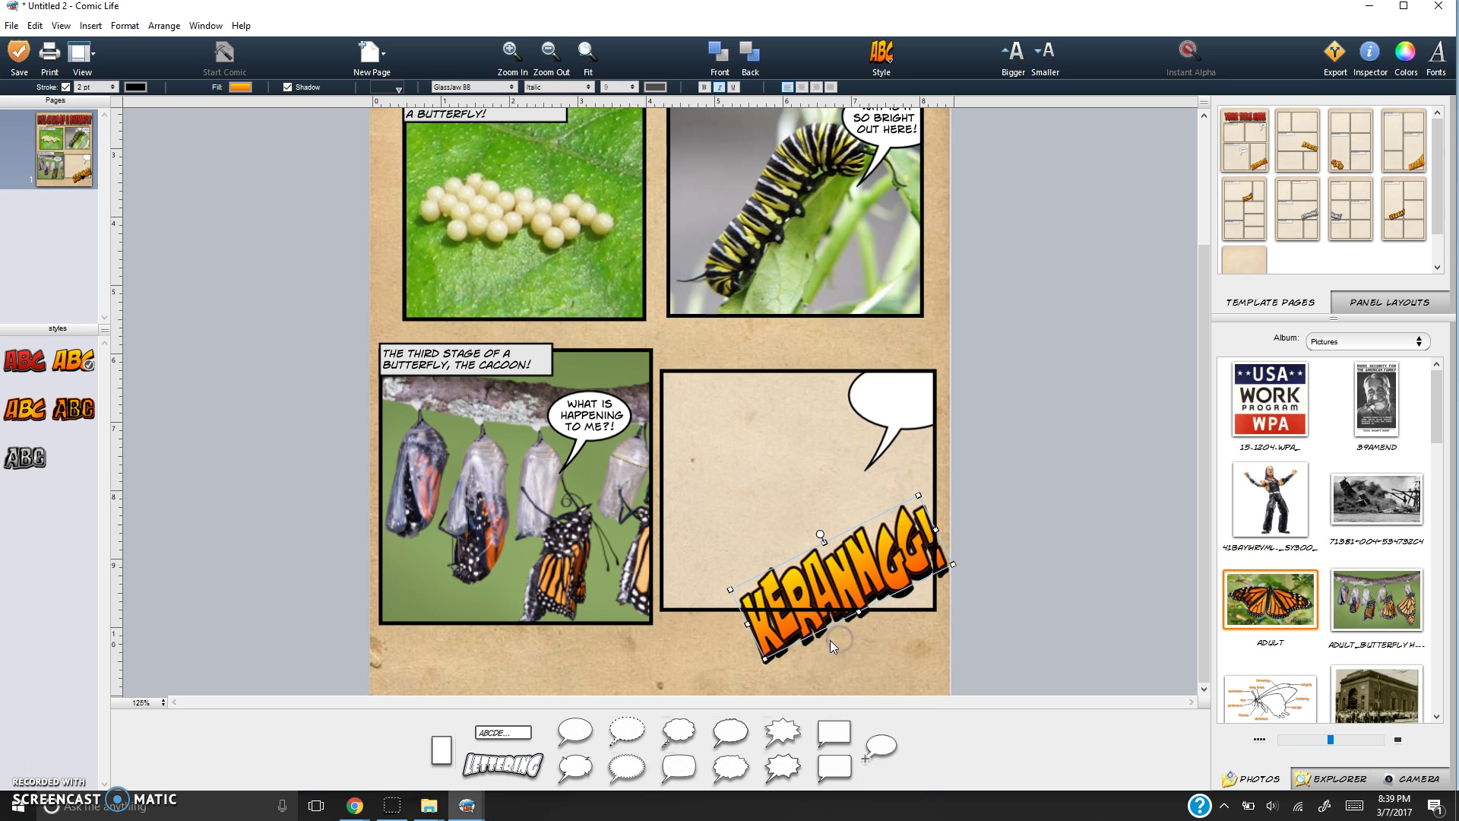
pyautogui.rightClick(792, 627)
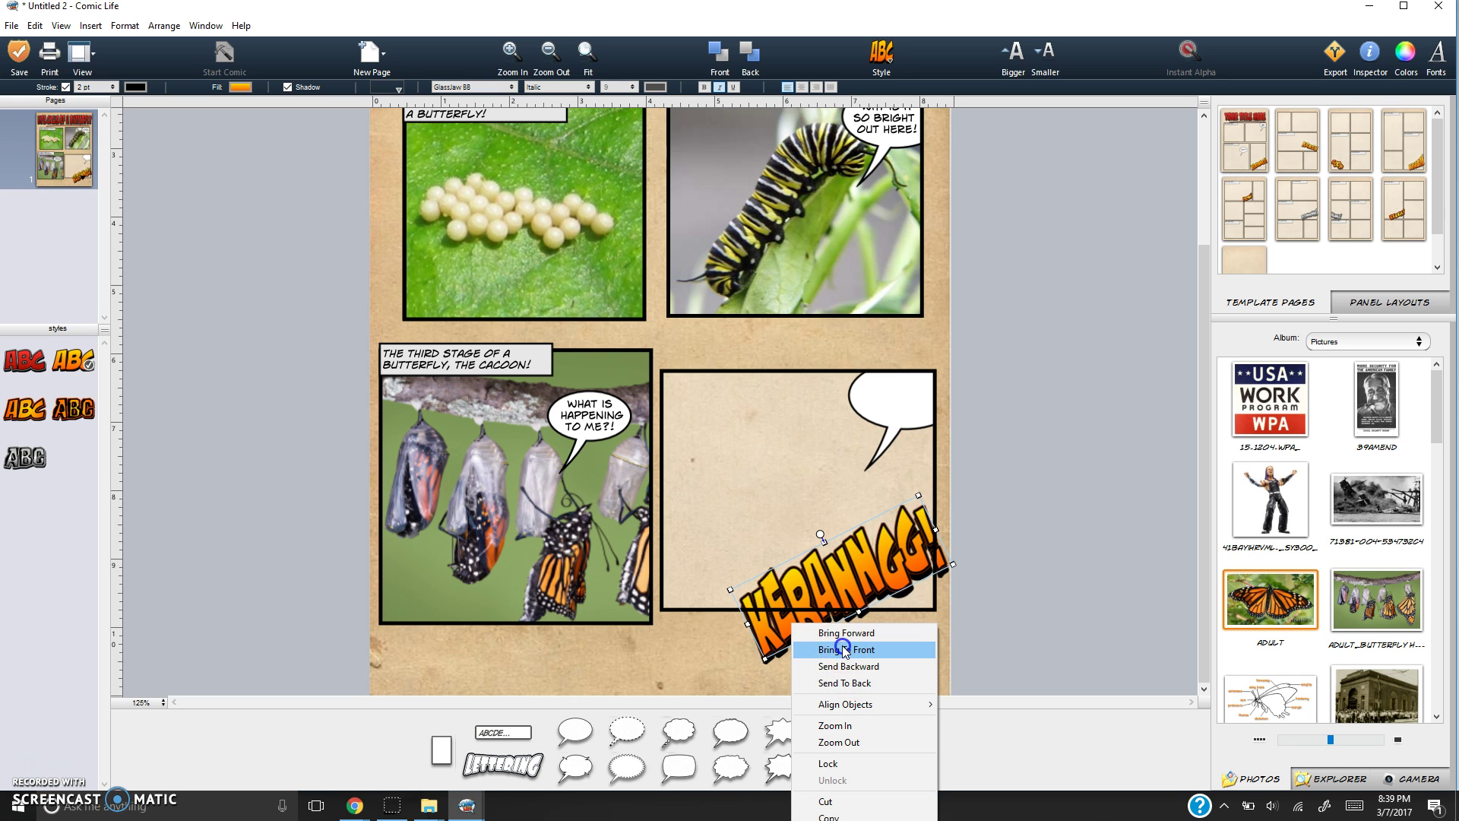
pyautogui.click(834, 645)
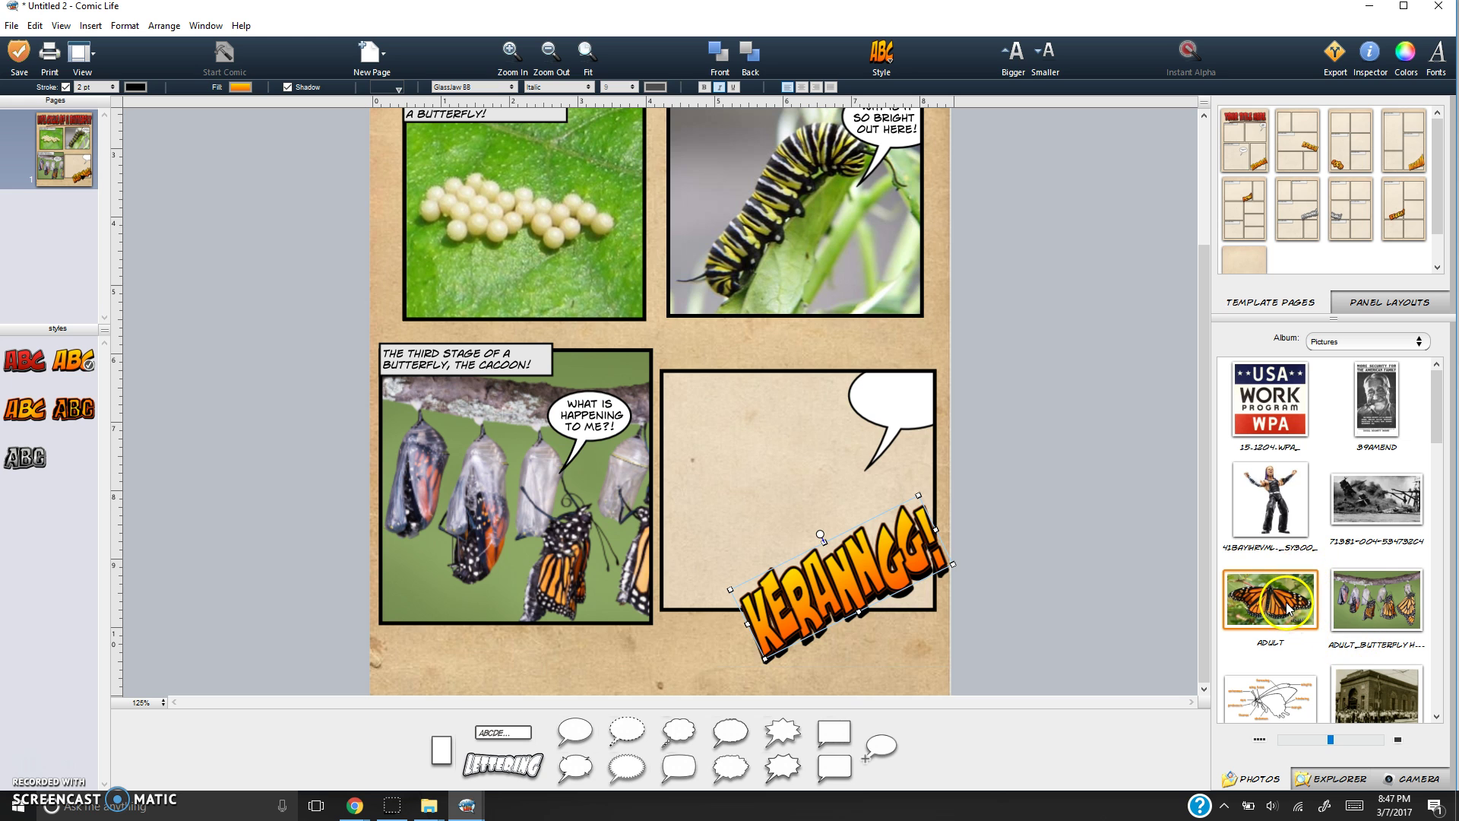
# Place the ADULT butterfly photo in the lower-right panel, enlarged to fill it.
pyautogui.moveTo(1269, 598); pyautogui.dragTo(794, 479)
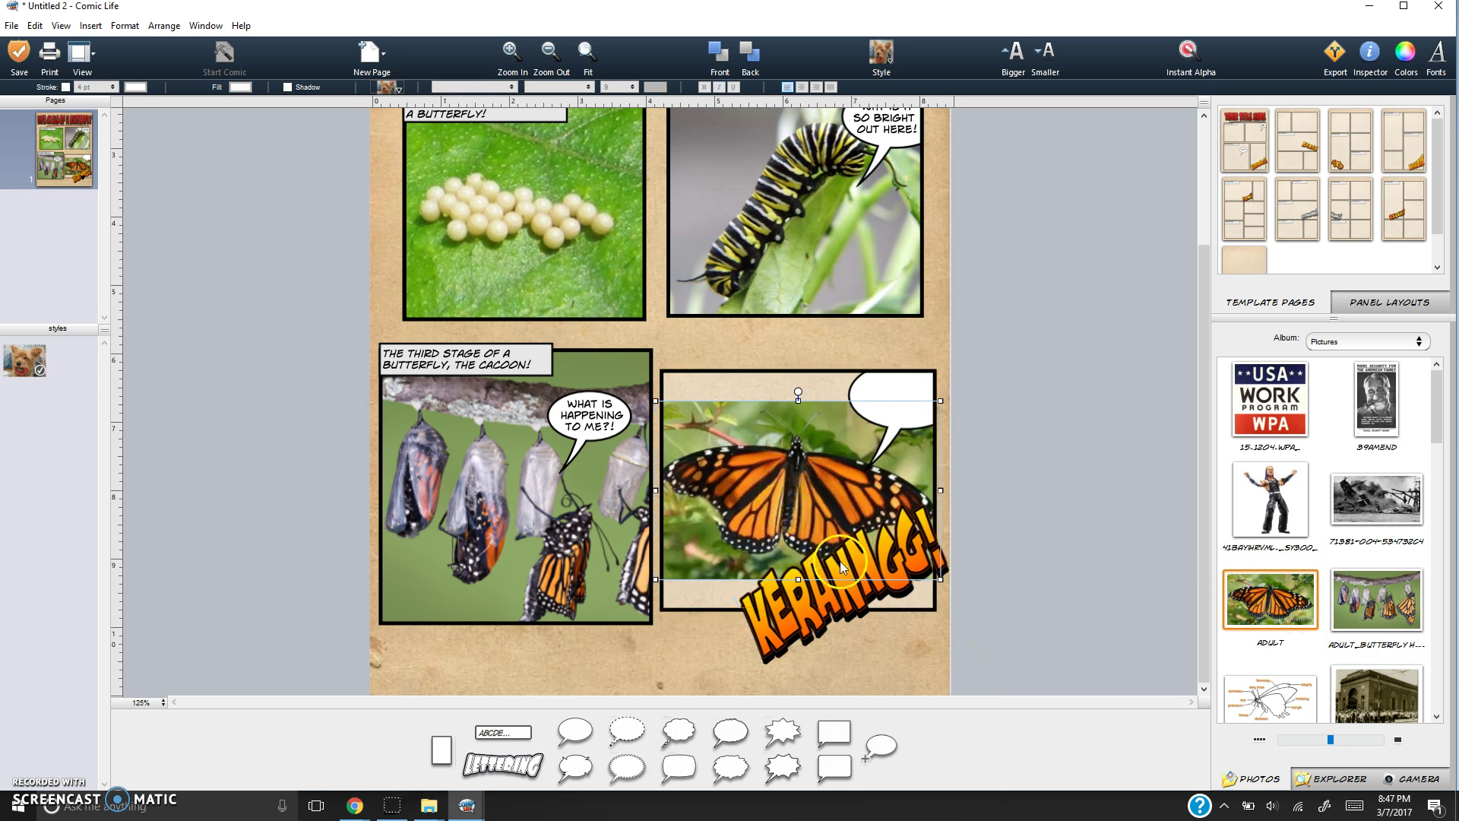
pyautogui.click(800, 581)
pyautogui.moveTo(801, 582); pyautogui.dragTo(804, 610)
pyautogui.click(777, 461)
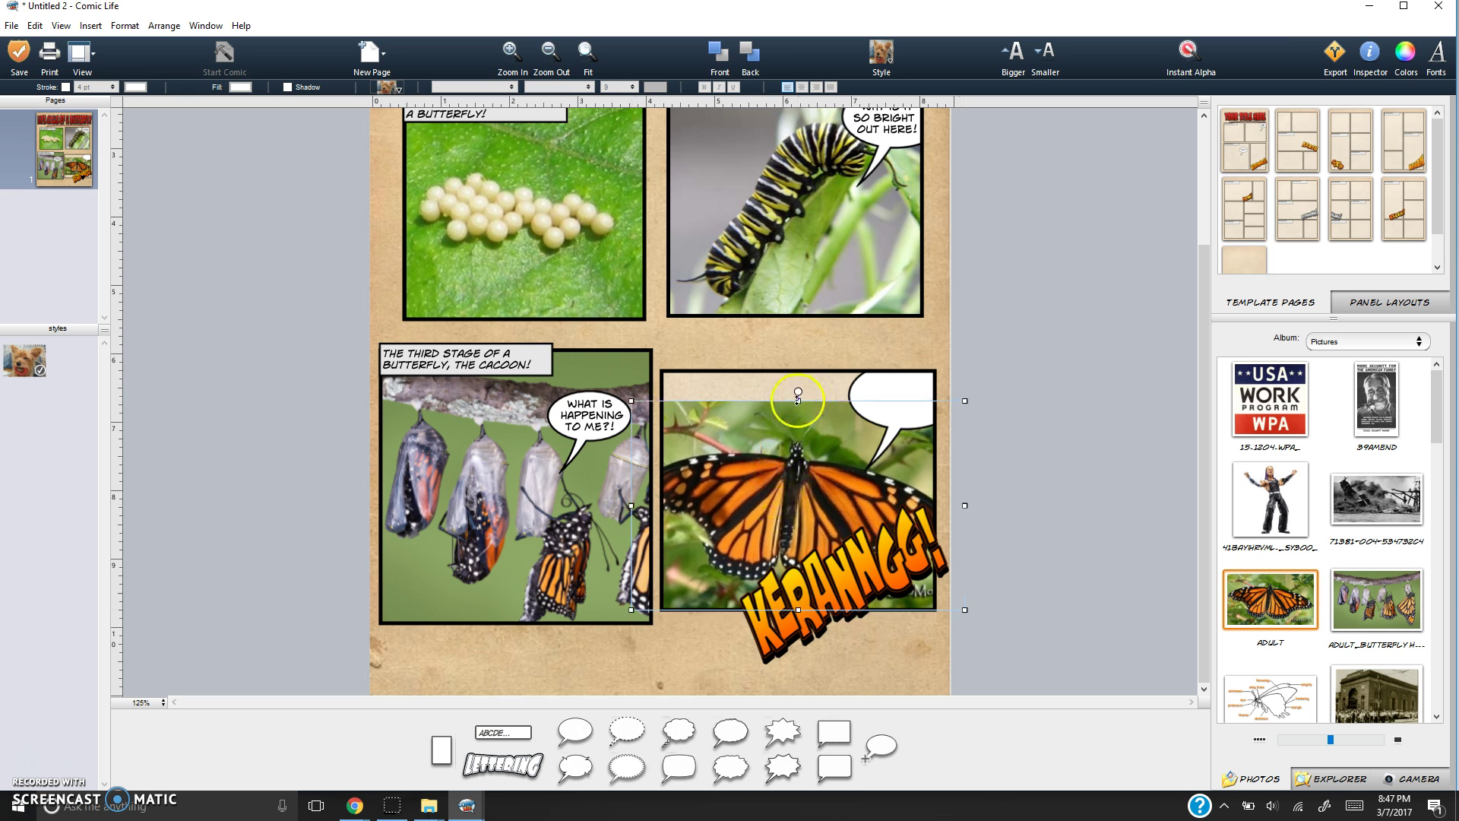
pyautogui.moveTo(798, 399); pyautogui.dragTo(805, 366)
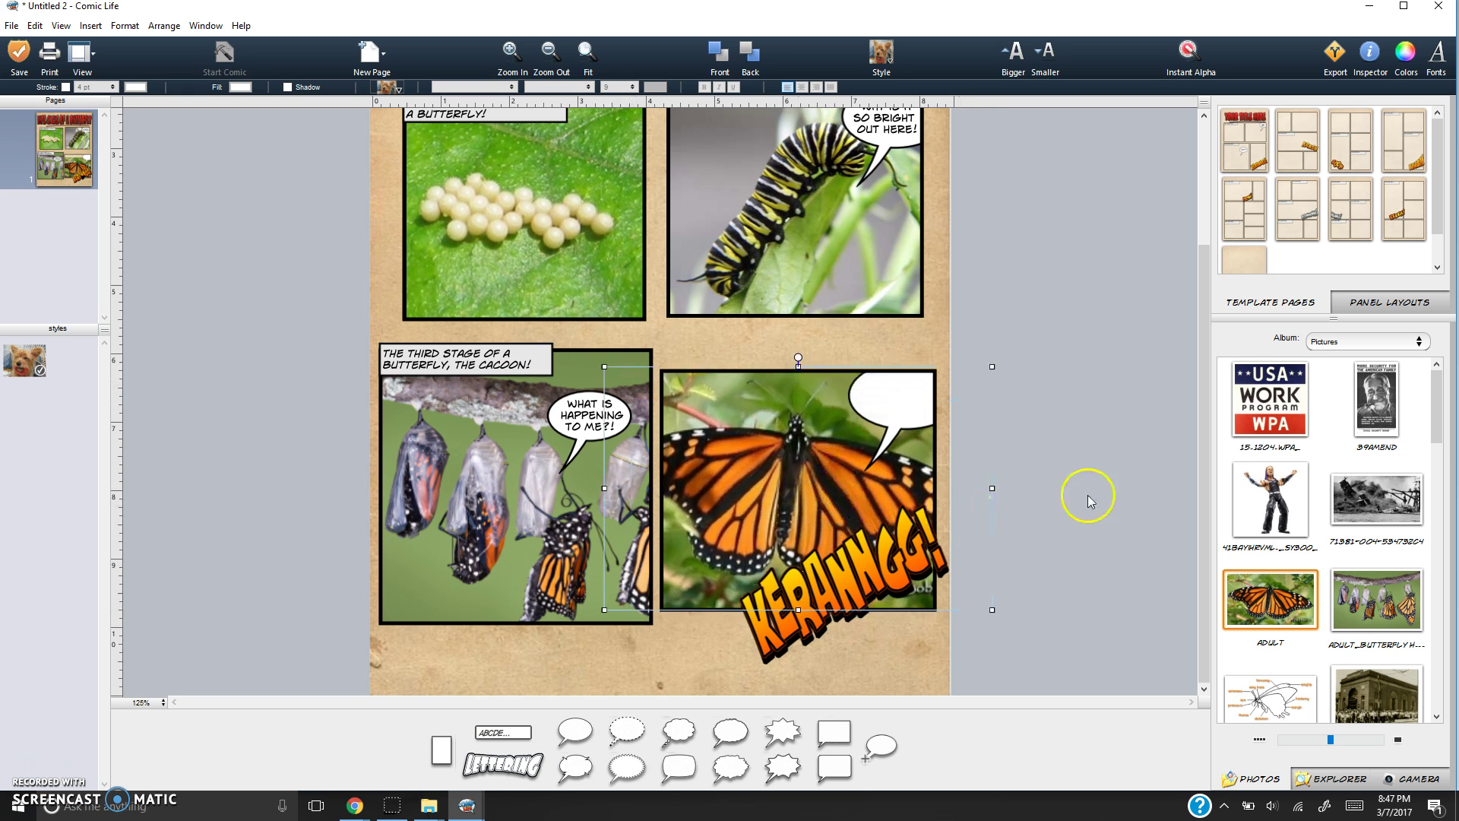
# Delete the empty speech bubble and change the orange lettering to 'BUTTERFLY!'.
pyautogui.click(889, 410)
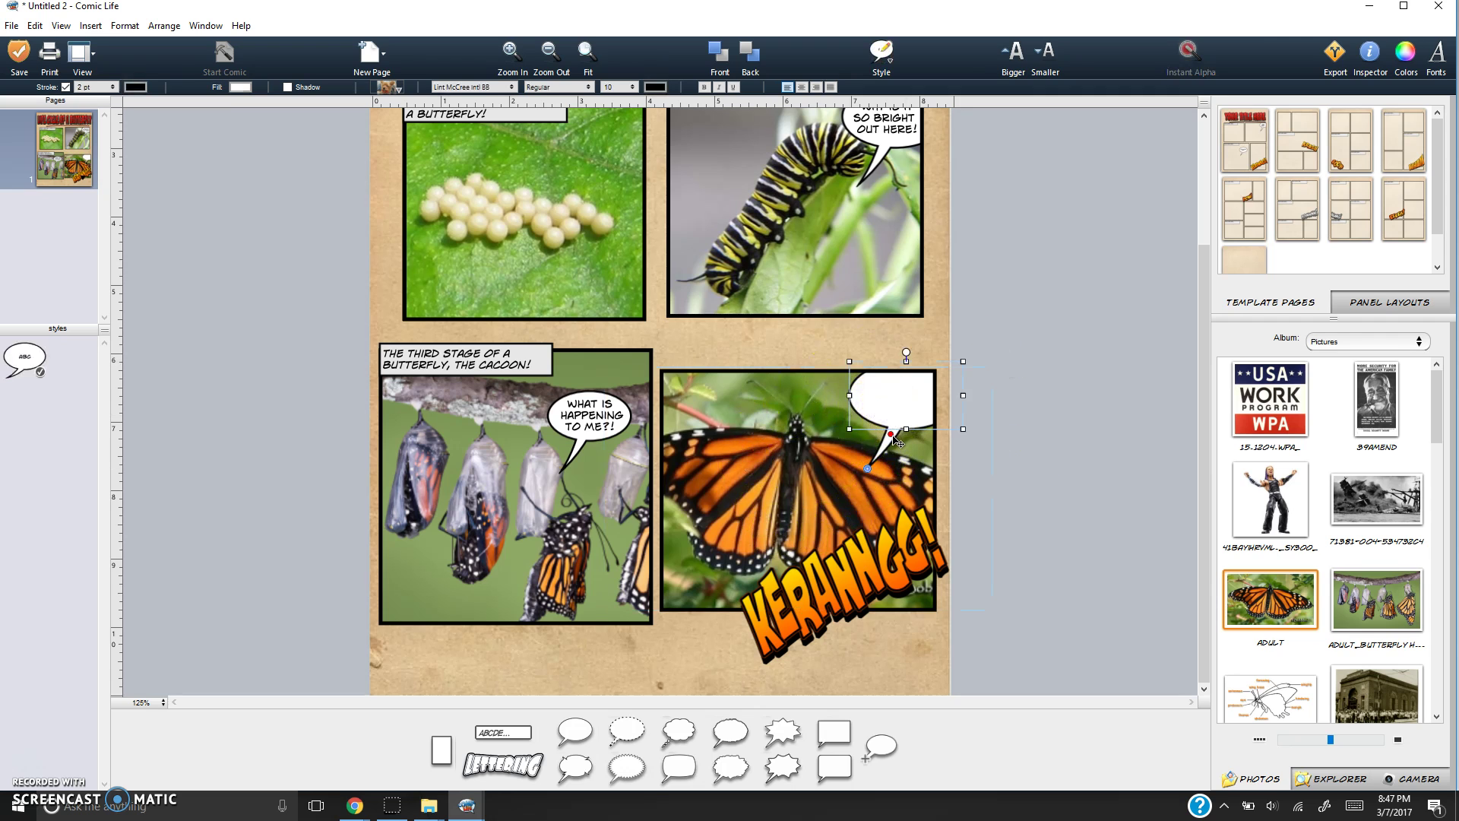
pyautogui.press('Delete')
pyautogui.click(895, 552)
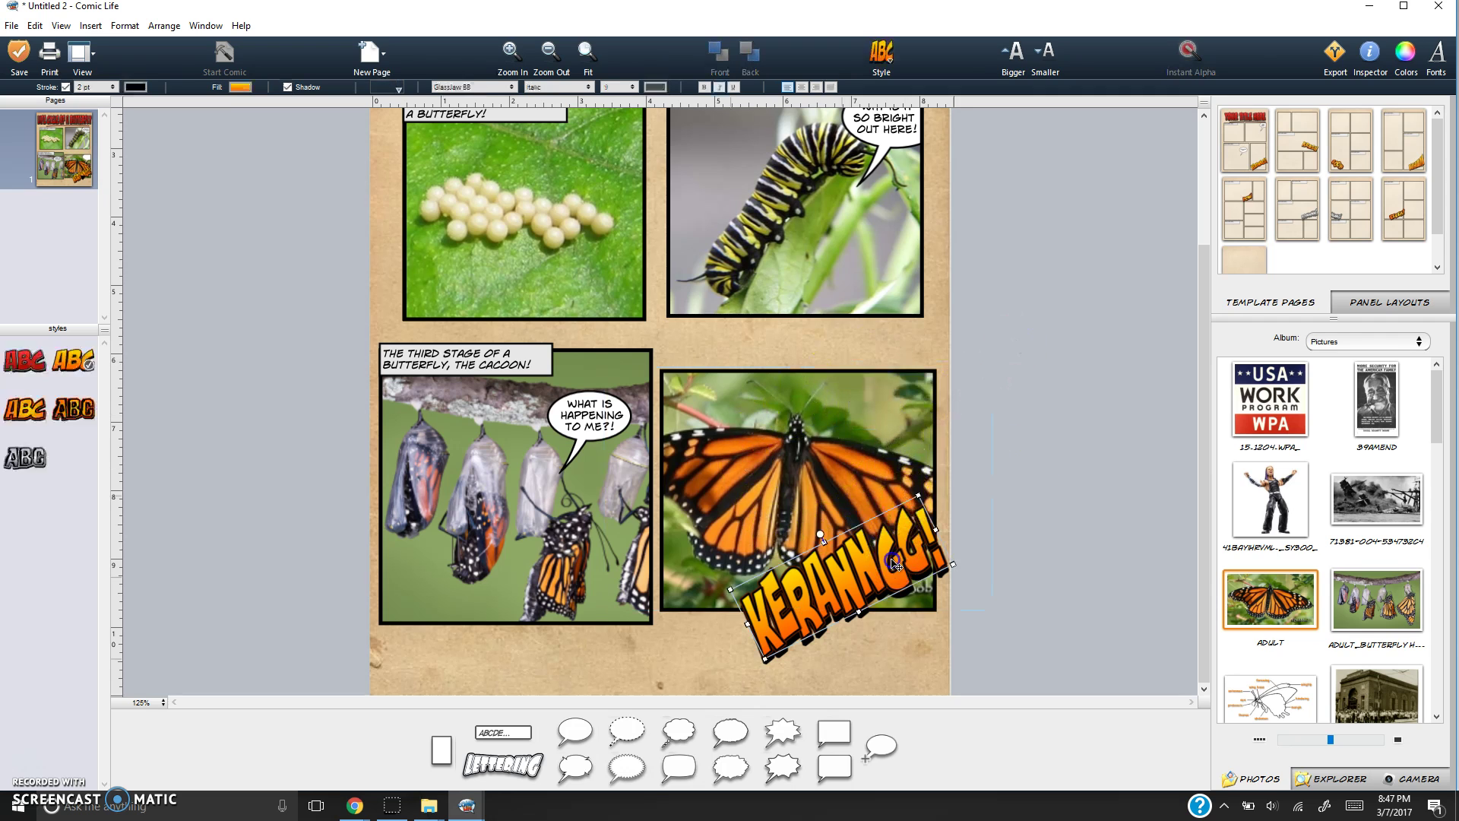
pyautogui.doubleClick(886, 558)
pyautogui.write('B')
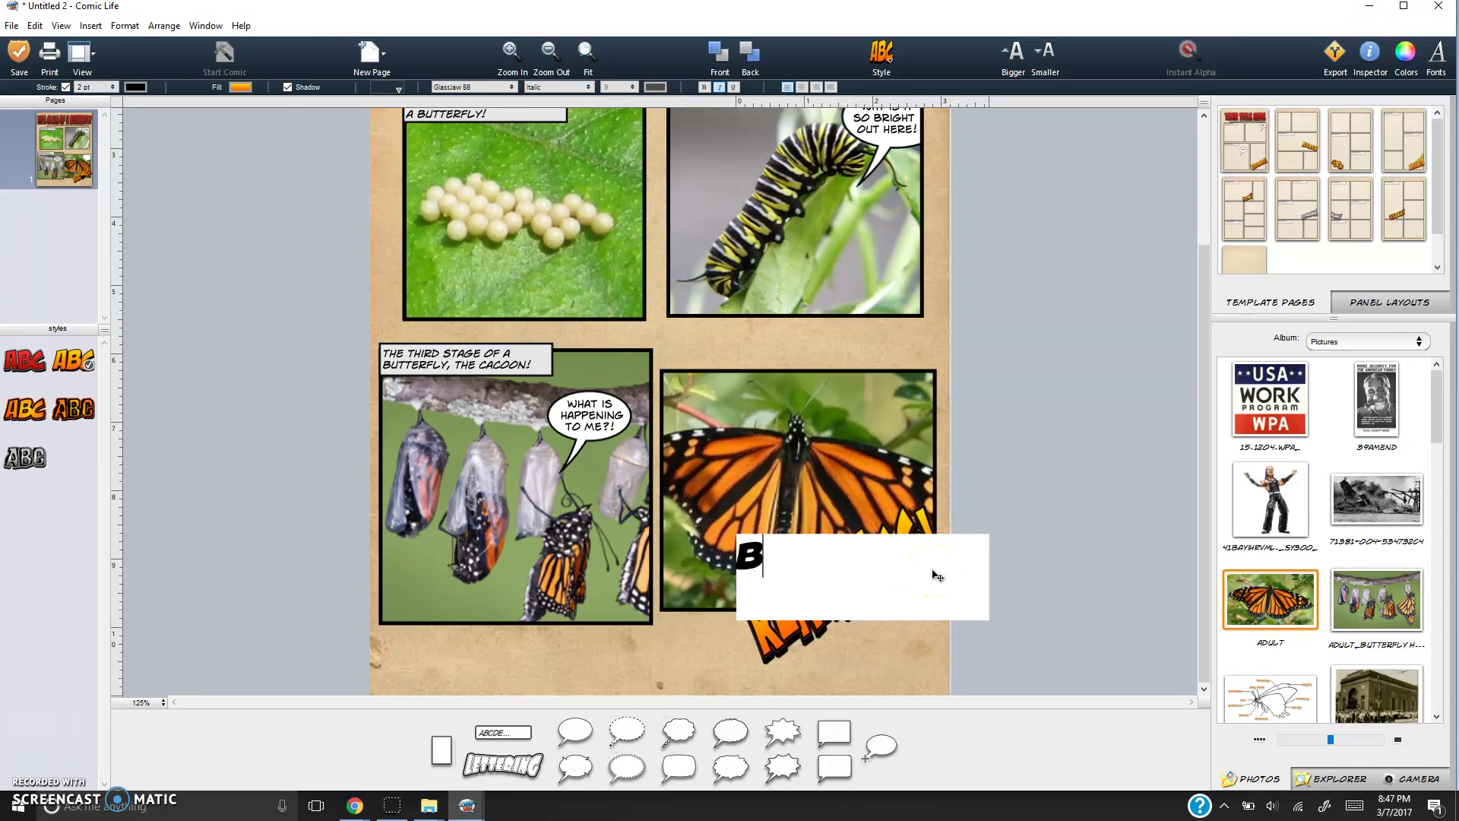
pyautogui.write('UTTERFLY!')
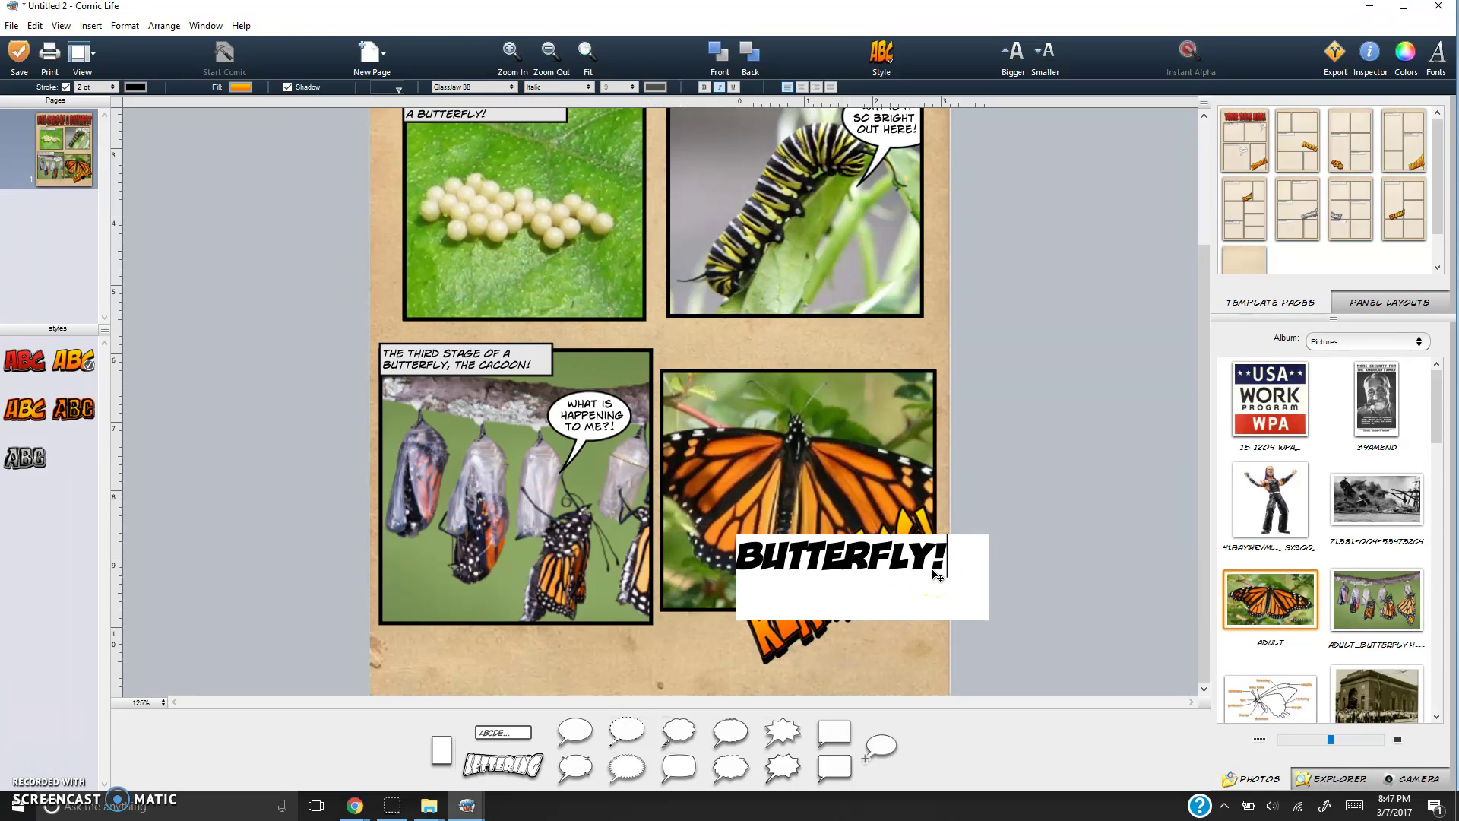
pyautogui.click(954, 555)
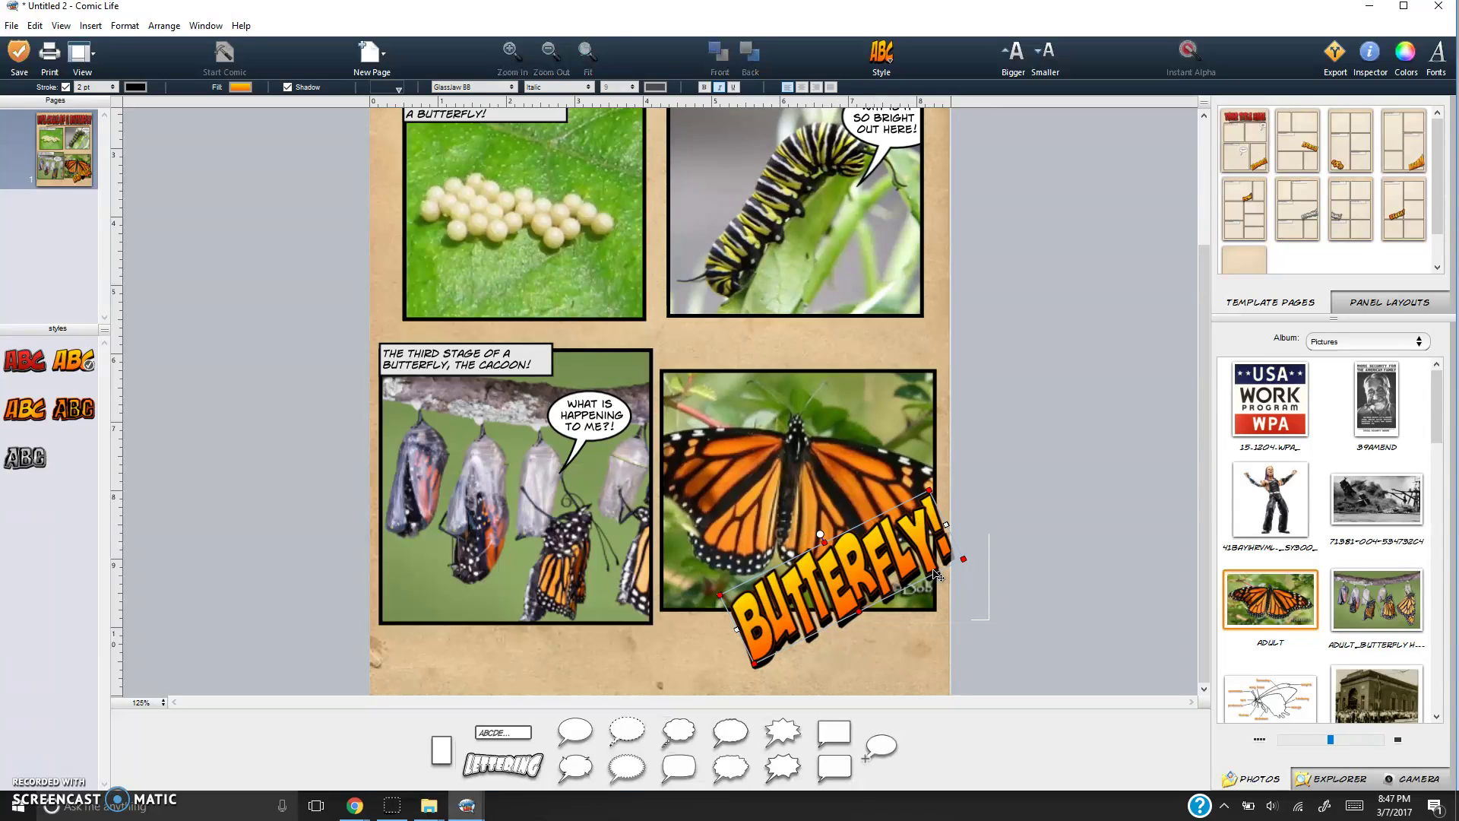
pyautogui.click(1052, 564)
pyautogui.click(995, 372)
pyautogui.scroll(3, 1018, 466)
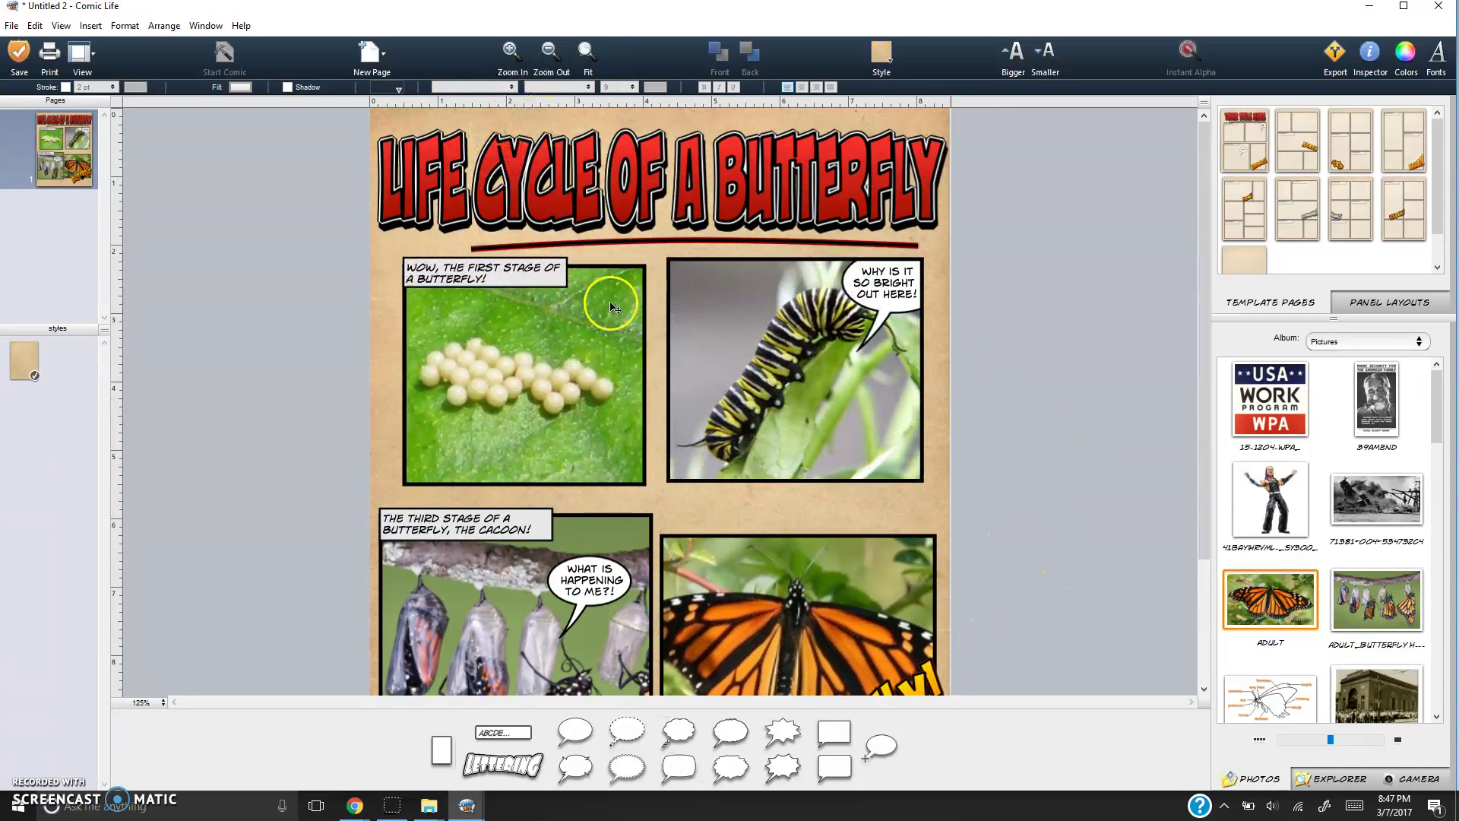
pyautogui.scroll(-3, 790, 296)
pyautogui.scroll(3, 547, 421)
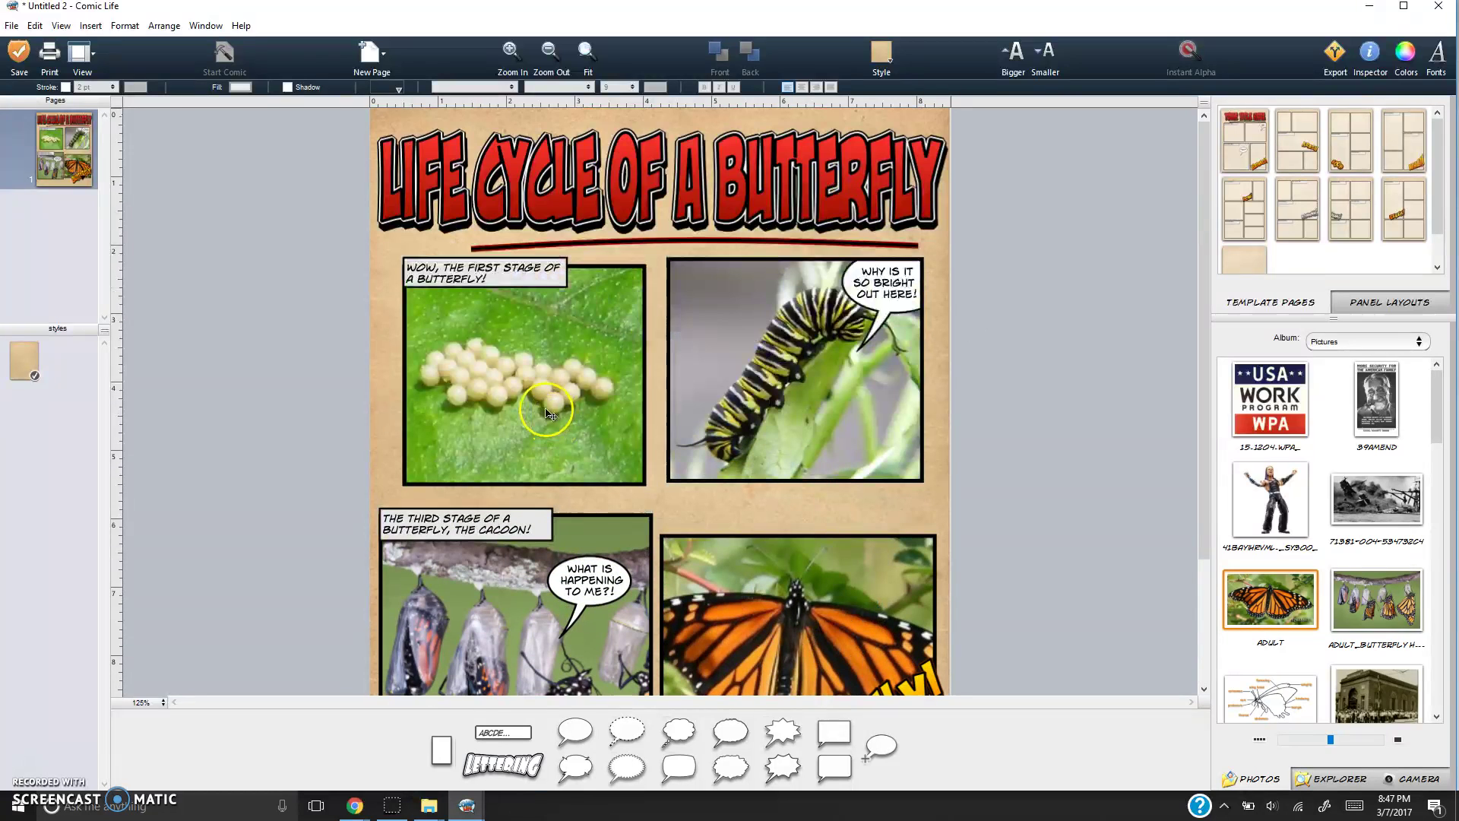